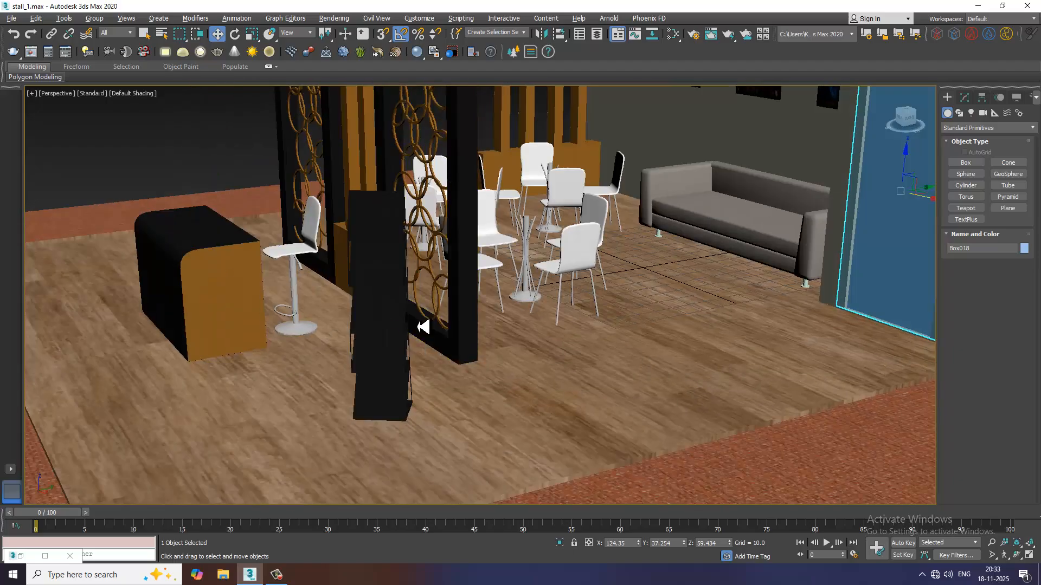
# Examine the stall model from several angles and compare it with the reference photo stall.jpg
pyautogui.scroll(2, 410, 330)
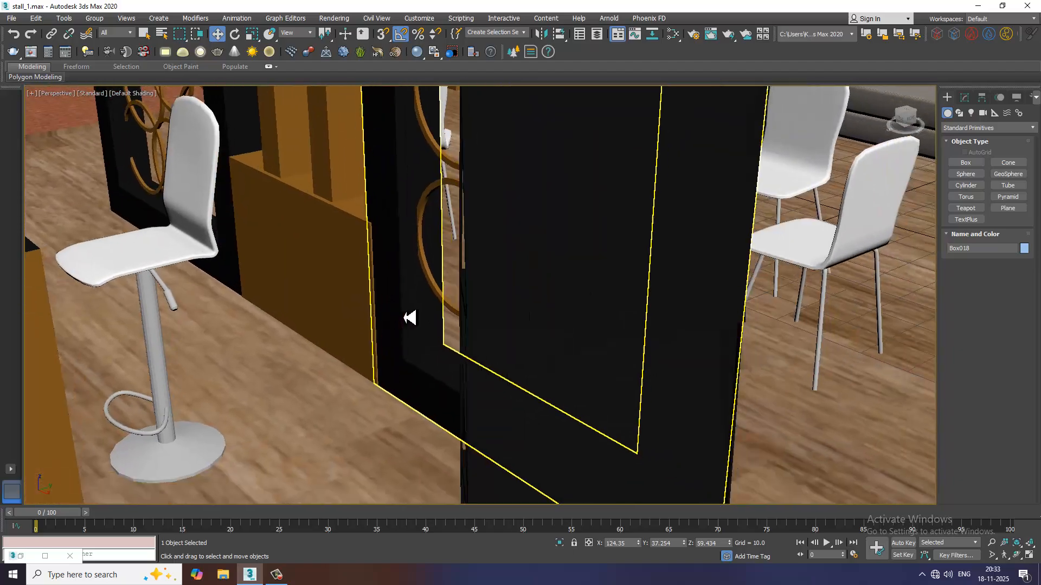
pyautogui.scroll(-6, 411, 319)
pyautogui.keyDown('alt'); pyautogui.moveTo(410, 326); pyautogui.dragTo(352, 364, button='middle'); pyautogui.keyUp('alt')
pyautogui.scroll(-6, 466, 329)
pyautogui.scroll(-3, 377, 365)
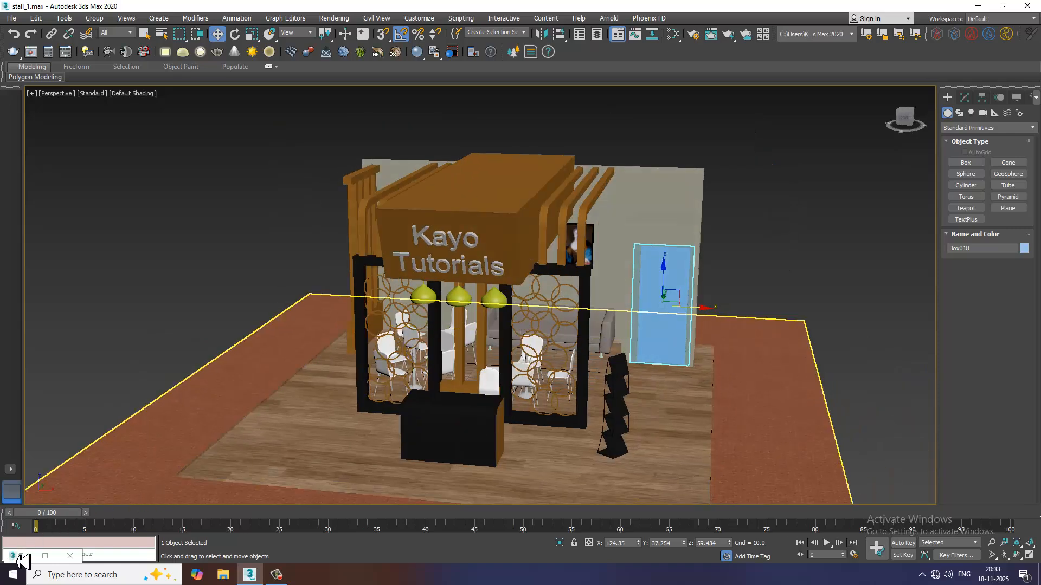
pyautogui.rightClick(21, 559)
pyautogui.click(20, 562)
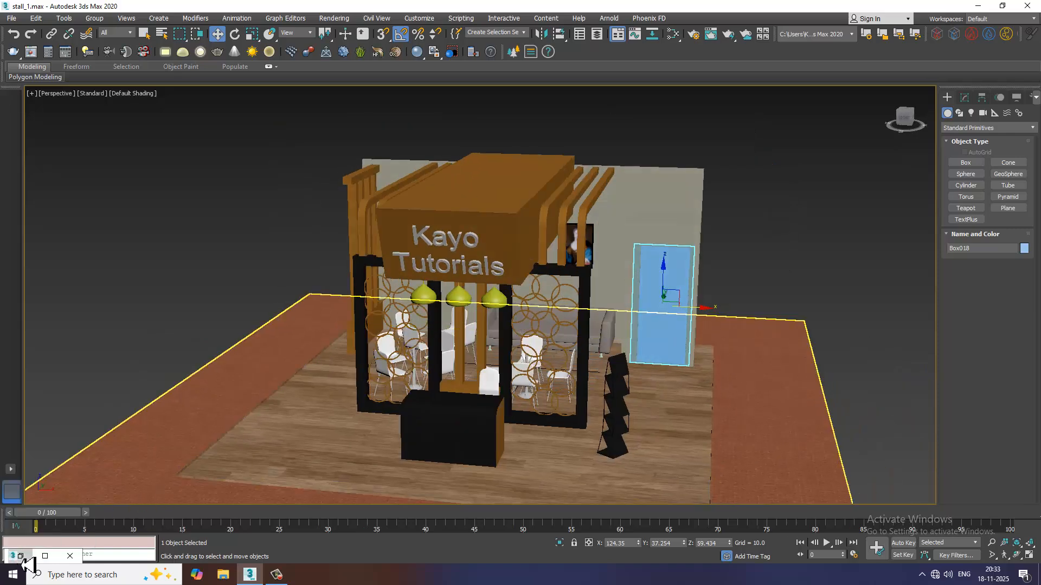
pyautogui.click(20, 556)
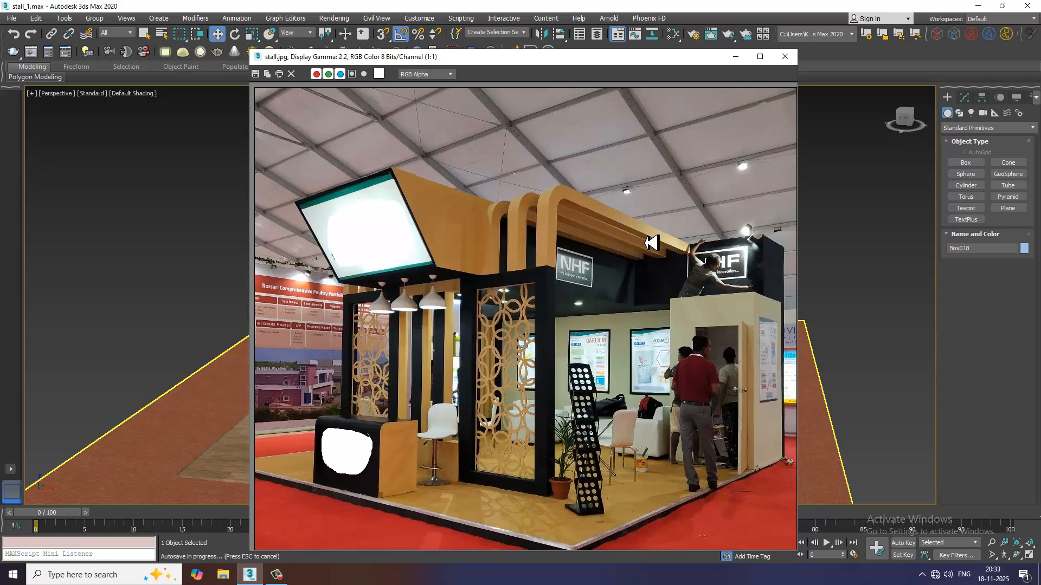
pyautogui.click(735, 56)
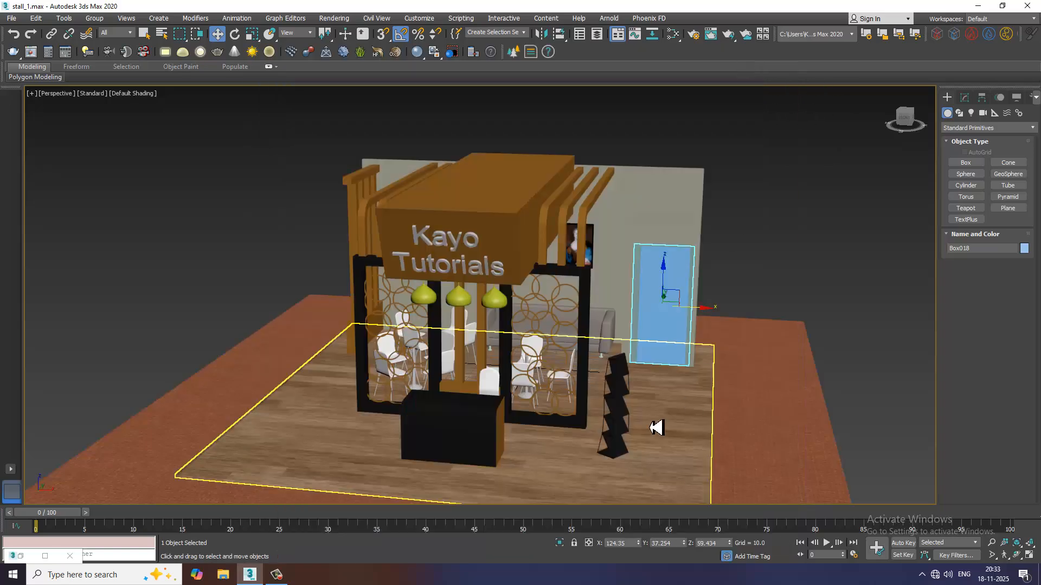
# Select the door panel beside the sofa and create a new VRayMtl in the Slate Material Editor
pyautogui.click(668, 440)
pyautogui.keyDown('alt'); pyautogui.moveTo(650, 393); pyautogui.dragTo(646, 344); pyautogui.keyUp('alt')
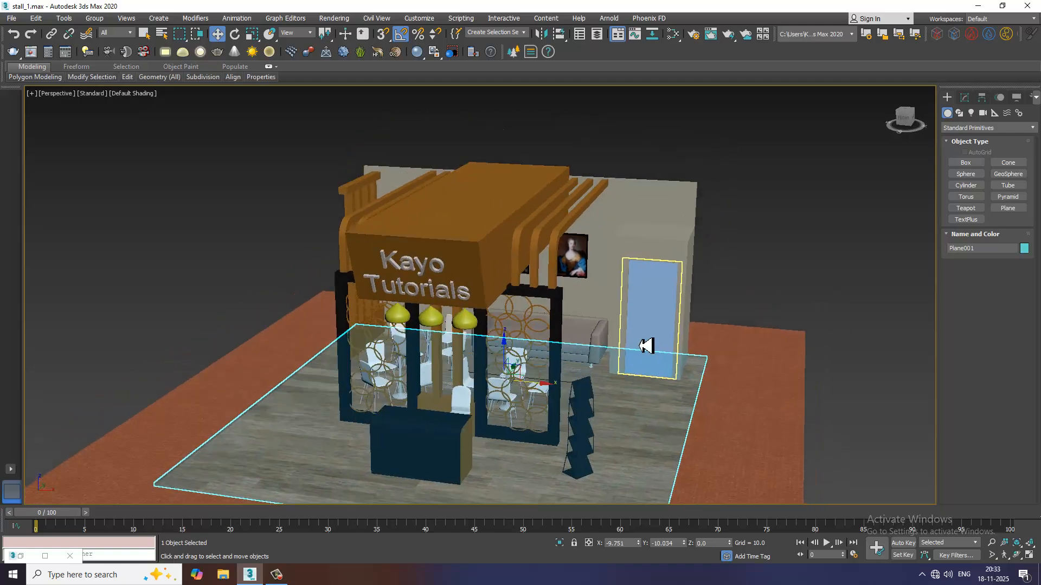
pyautogui.keyDown('alt'); pyautogui.moveTo(646, 343); pyautogui.dragTo(678, 371, button='middle'); pyautogui.keyUp('alt')
pyautogui.scroll(3, 666, 337)
pyautogui.click(656, 353)
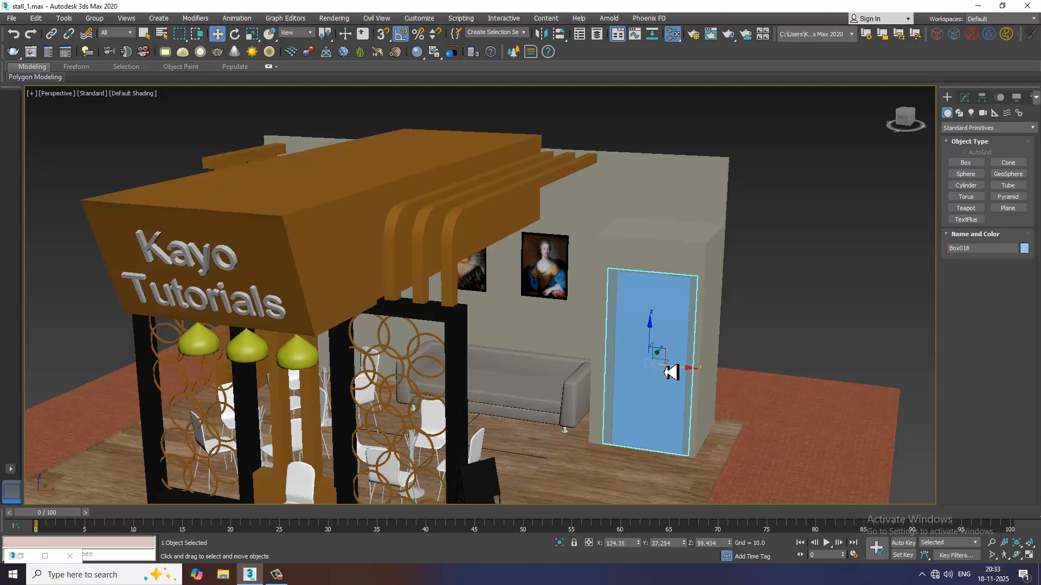
pyautogui.press('m')
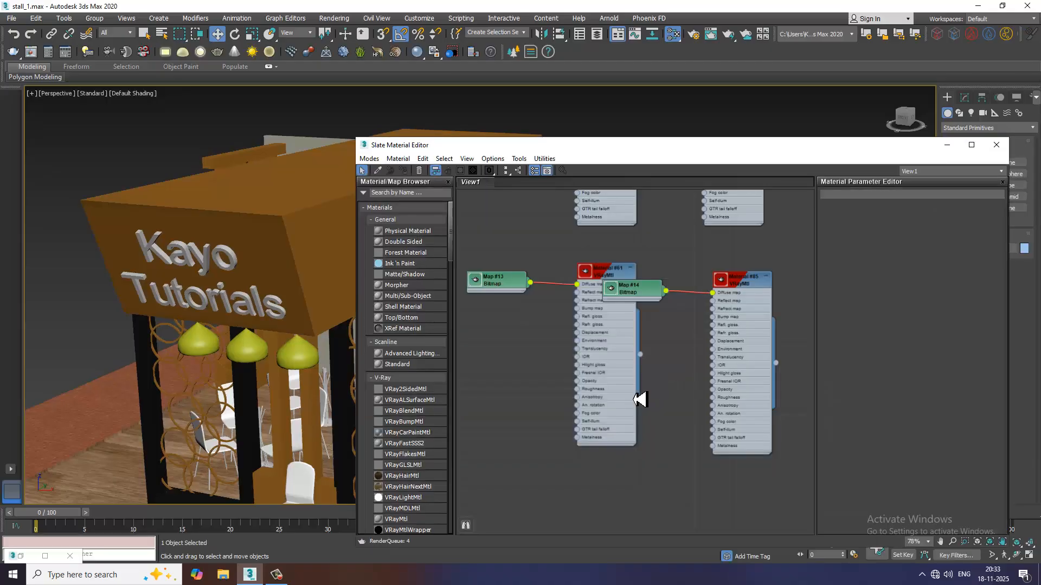
pyautogui.moveTo(588, 413); pyautogui.dragTo(567, 326, button='middle')
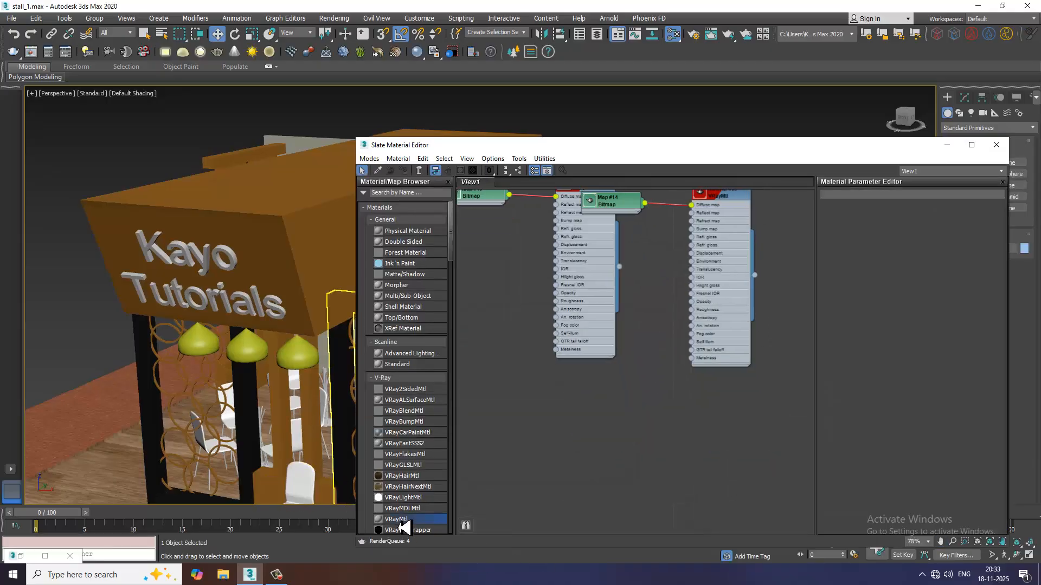
pyautogui.moveTo(628, 431); pyautogui.dragTo(628, 428)
pyautogui.doubleClick(627, 431)
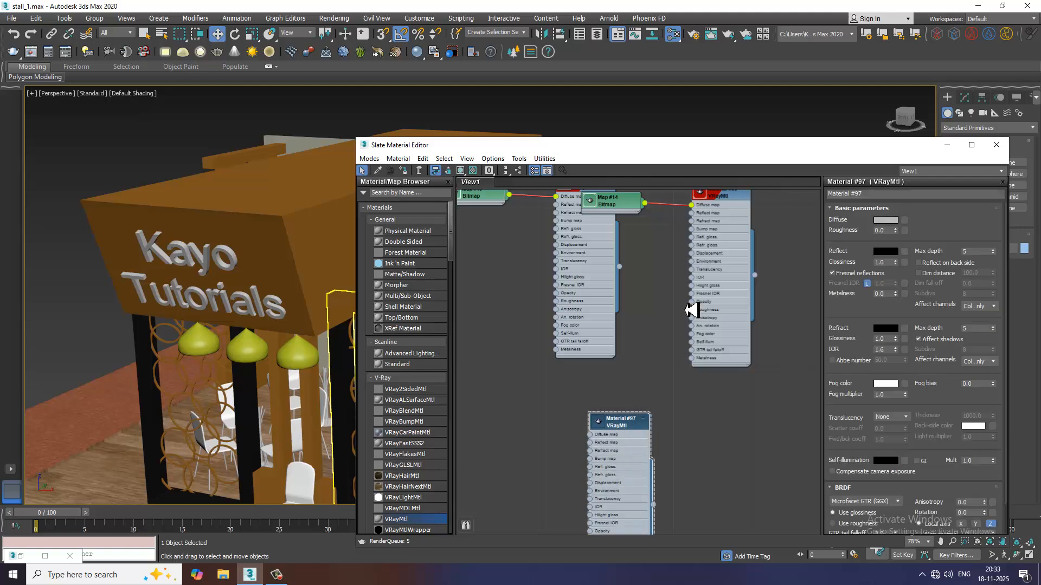
# Set the new material's diffuse colour to near-black red (8, 0, 0) and assign it to the door panel
pyautogui.click(886, 221)
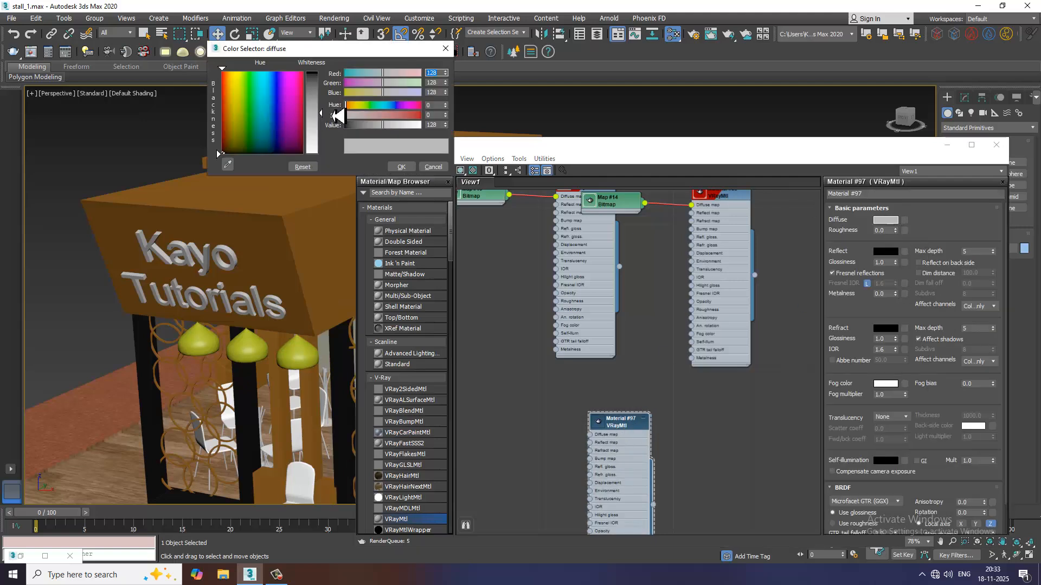
pyautogui.moveTo(254, 113); pyautogui.dragTo(309, 155)
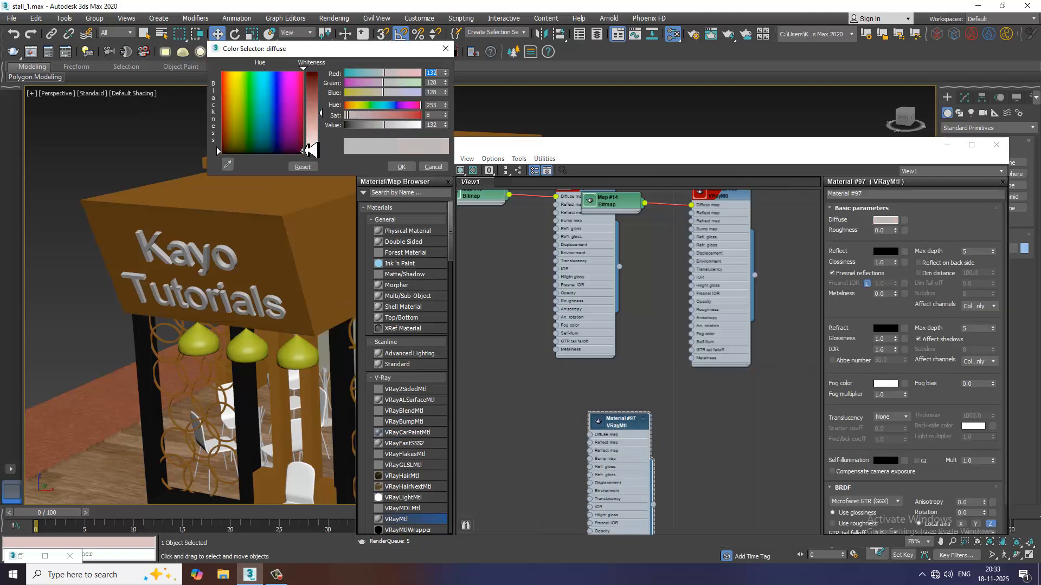
pyautogui.moveTo(315, 120); pyautogui.dragTo(322, 79)
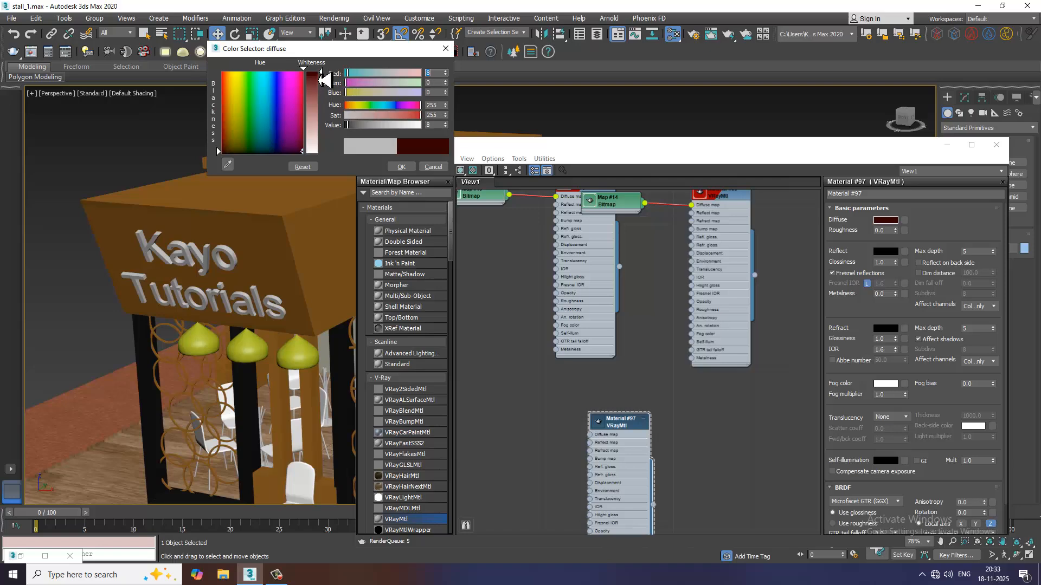
pyautogui.click(400, 167)
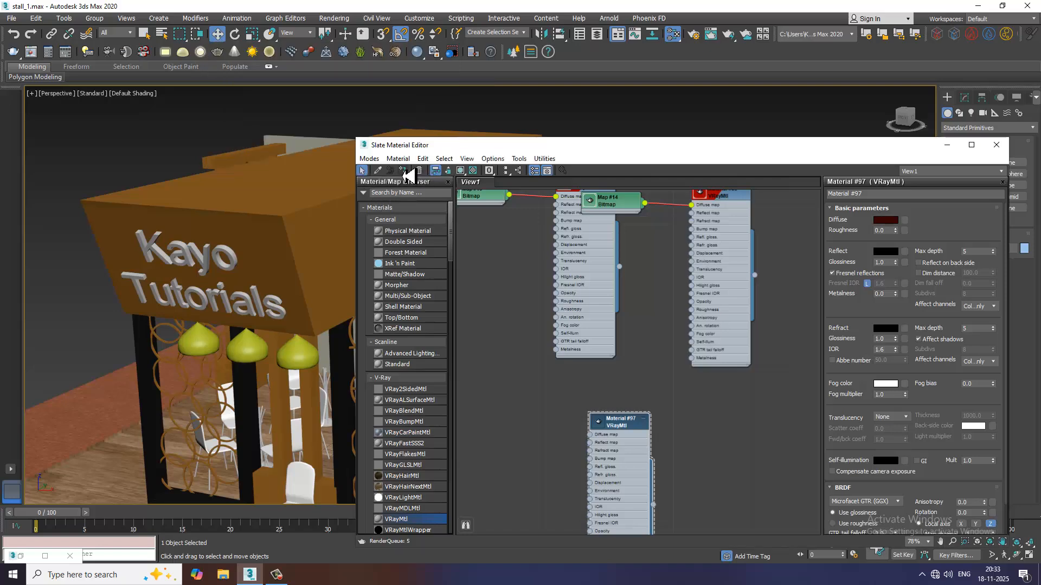
pyautogui.moveTo(565, 296); pyautogui.dragTo(682, 386)
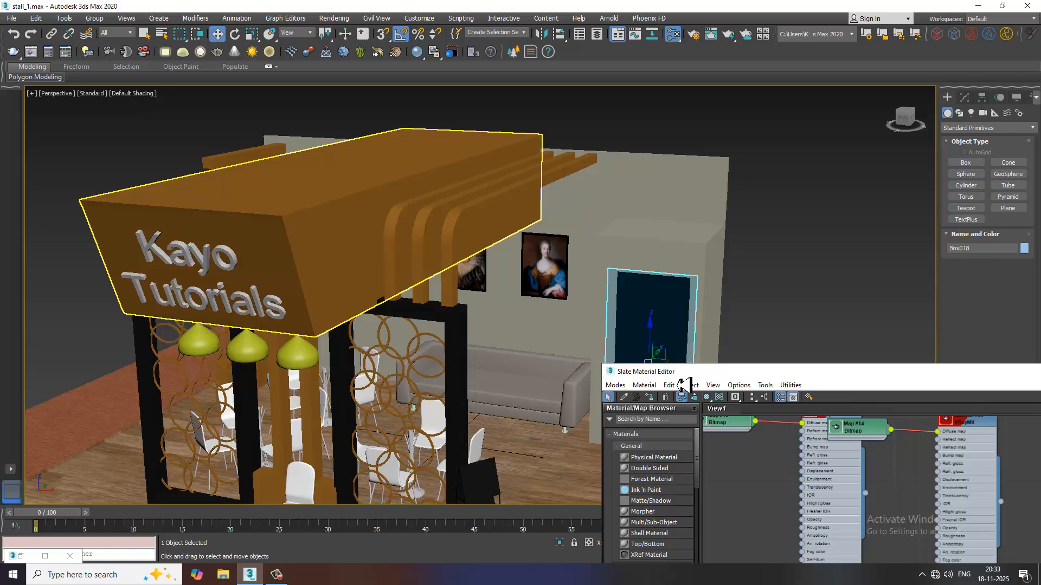
pyautogui.click(815, 330)
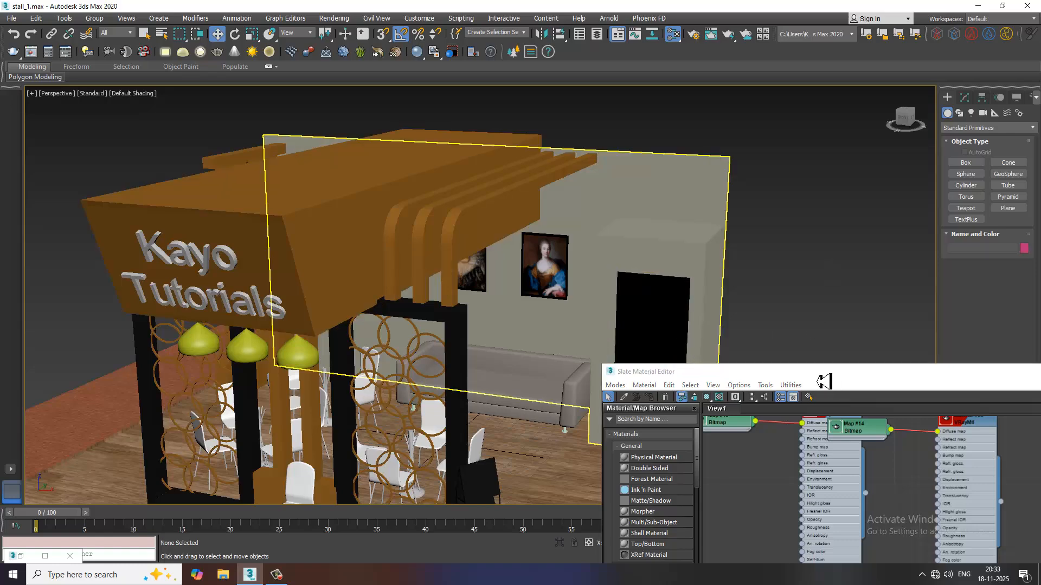
pyautogui.moveTo(819, 374); pyautogui.dragTo(533, 282)
pyautogui.click(908, 282)
# Select the four cylindrical legs under the sofa together
pyautogui.scroll(-4, 647, 387)
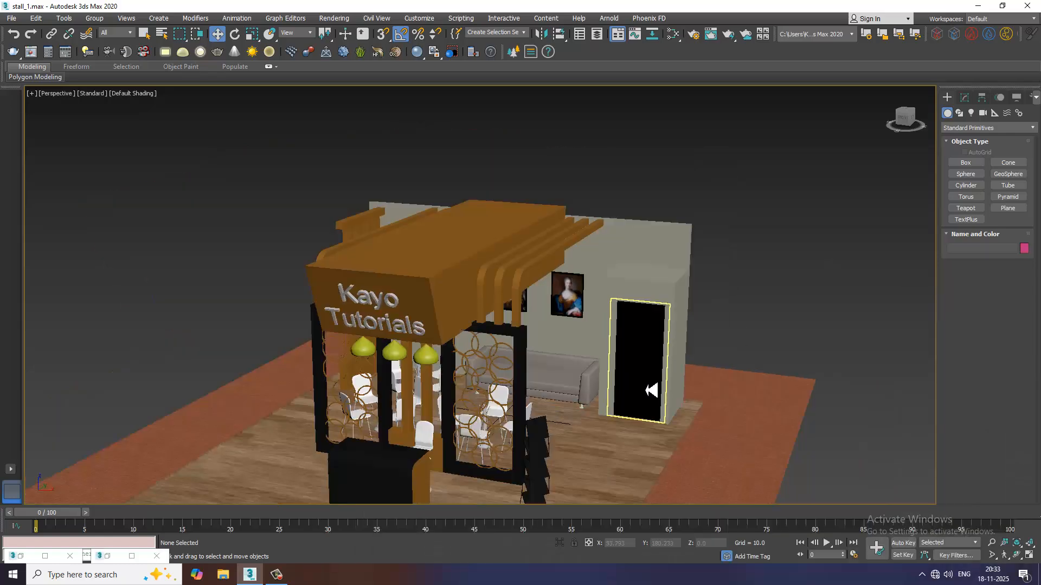
pyautogui.keyDown('alt'); pyautogui.moveTo(647, 387); pyautogui.dragTo(627, 430, button='middle'); pyautogui.keyUp('alt')
pyautogui.scroll(4, 545, 383)
pyautogui.keyDown('alt'); pyautogui.moveTo(545, 384); pyautogui.dragTo(480, 304, button='middle'); pyautogui.keyUp('alt')
pyautogui.click(538, 300)
pyautogui.scroll(4, 481, 303)
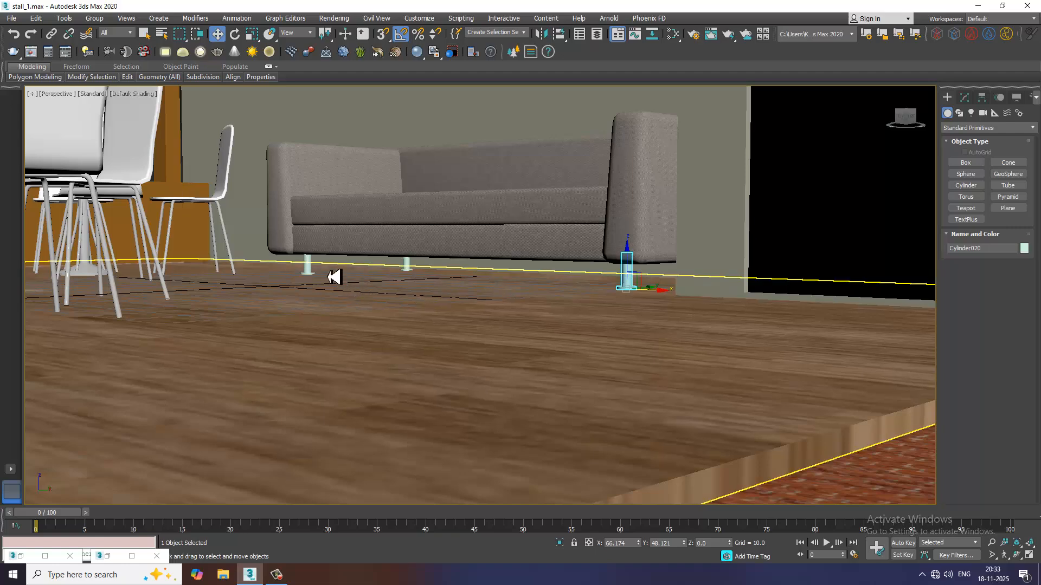
pyautogui.keyDown('ctrl'); pyautogui.click(310, 267); pyautogui.keyUp('ctrl')
pyautogui.keyDown('ctrl'); pyautogui.click(413, 266); pyautogui.keyUp('ctrl')
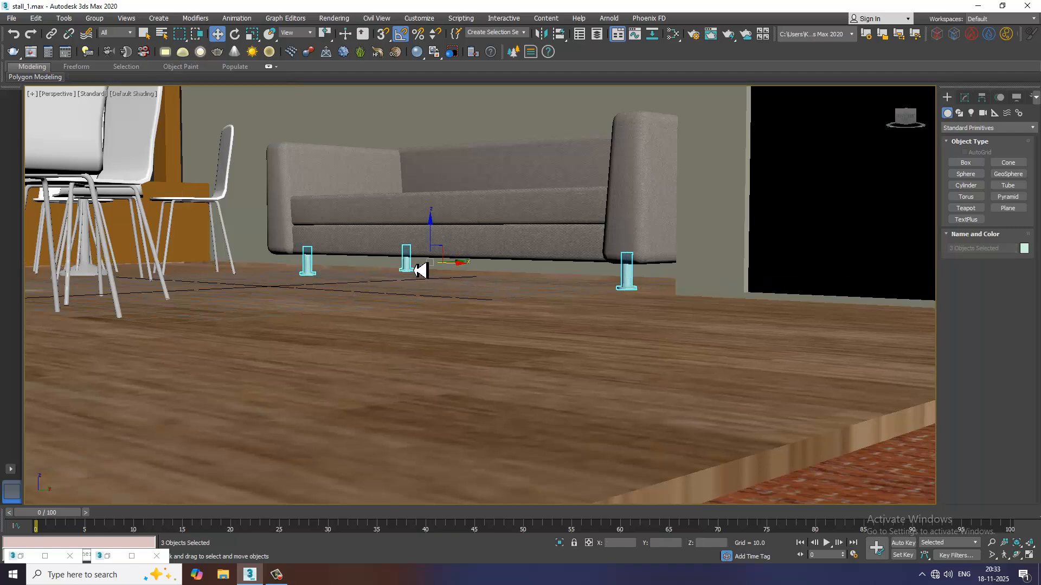
pyautogui.keyDown('alt'); pyautogui.moveTo(628, 275); pyautogui.dragTo(738, 263, button='middle'); pyautogui.keyUp('alt')
pyautogui.scroll(3, 715, 297)
pyautogui.keyDown('ctrl'); pyautogui.click(740, 265); pyautogui.keyUp('ctrl')
# Create another VRayMtl beside the door material and set its diffuse colour to light grey
pyautogui.press('m')
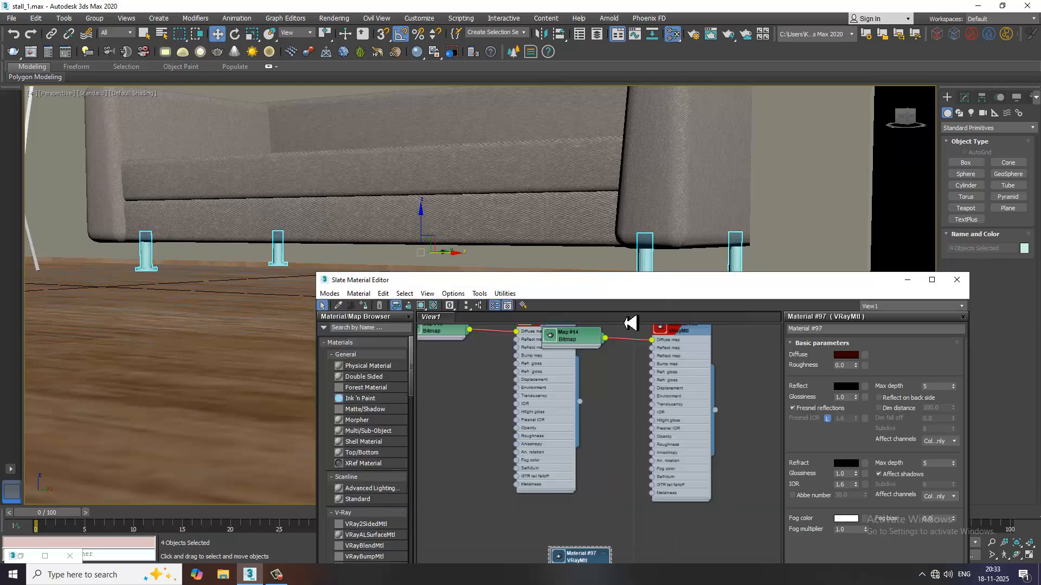
pyautogui.moveTo(622, 284); pyautogui.dragTo(582, 146)
pyautogui.moveTo(572, 345); pyautogui.dragTo(488, 217, button='middle')
pyautogui.moveTo(342, 523); pyautogui.dragTo(610, 293)
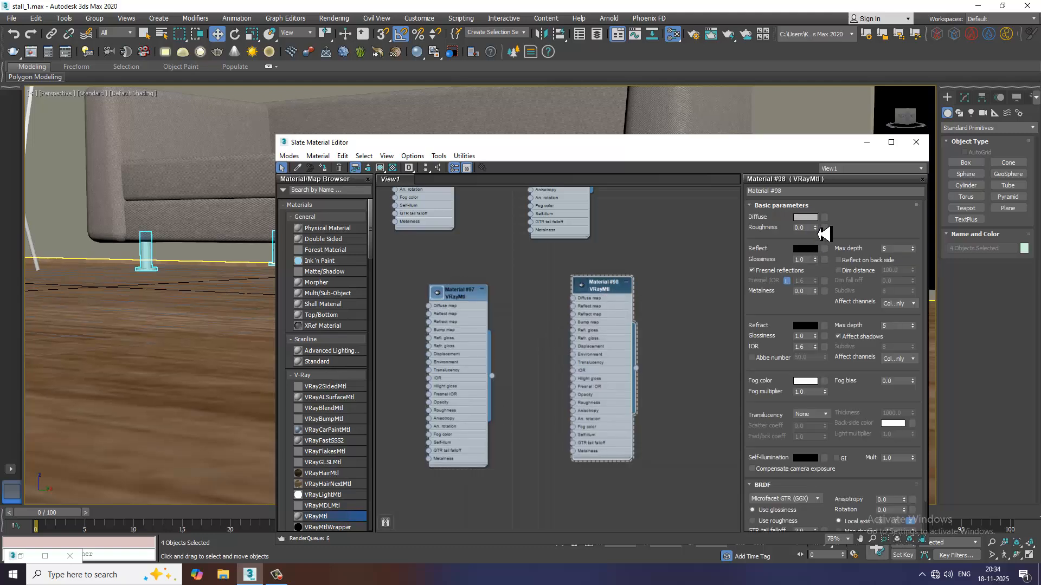
pyautogui.click(813, 219)
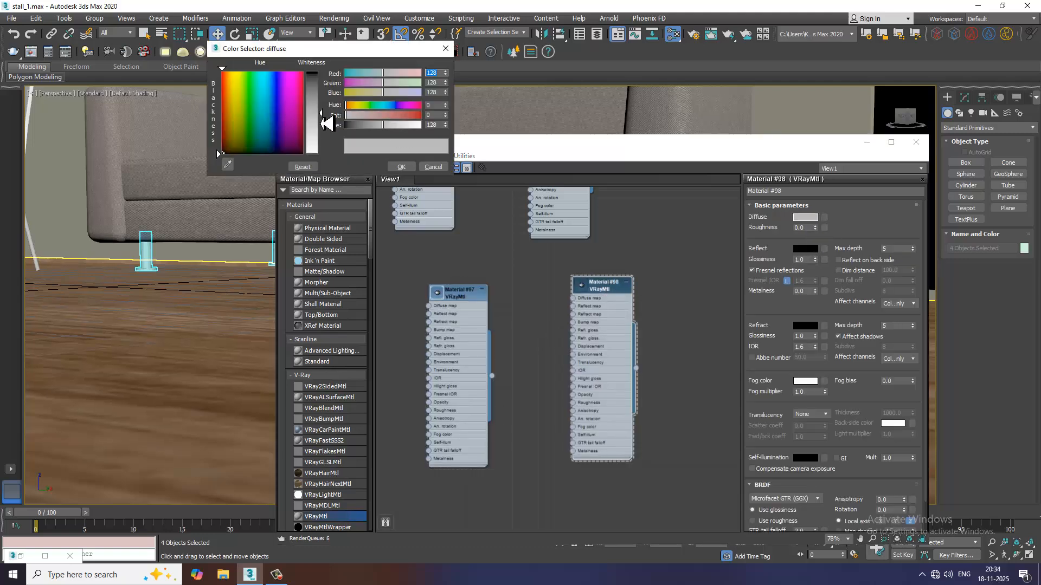
pyautogui.moveTo(322, 121); pyautogui.dragTo(323, 138)
pyautogui.click(408, 169)
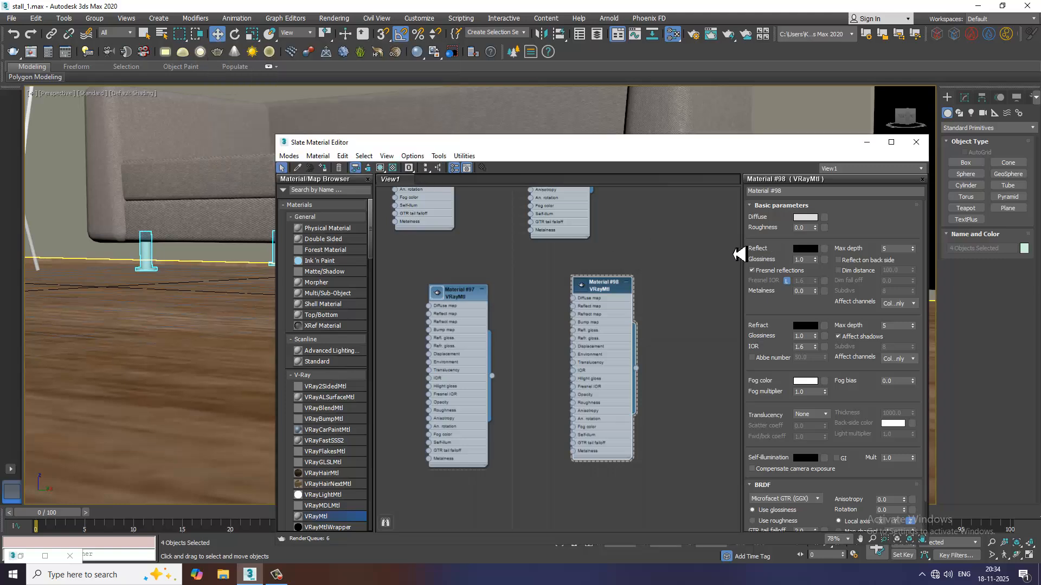
# Set the new material's reflection colour to mid grey, then unlock its Fresnel IOR and raise it to 20.63
pyautogui.click(806, 250)
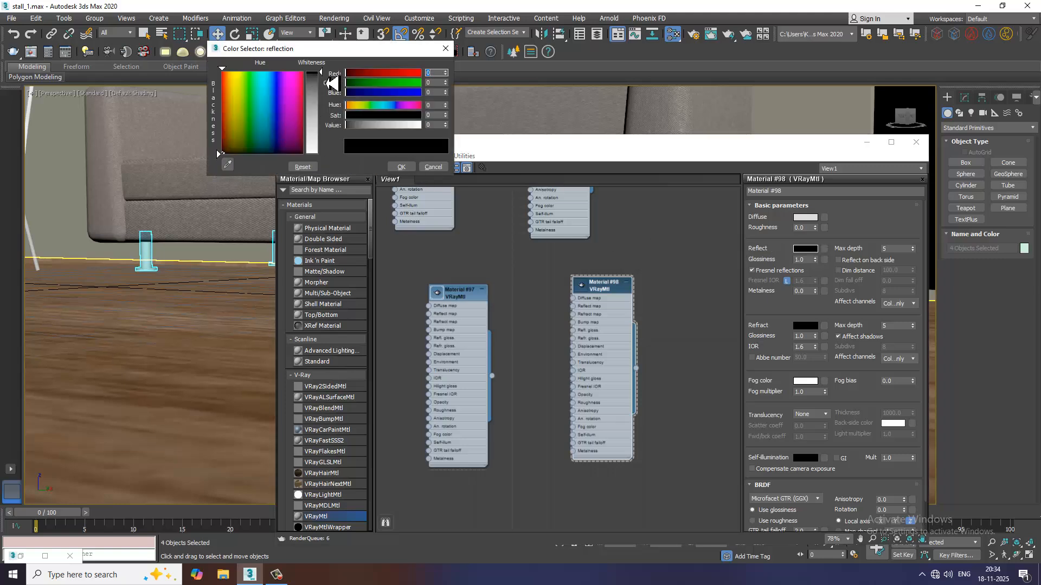
pyautogui.moveTo(331, 83); pyautogui.dragTo(332, 109)
pyautogui.click(401, 167)
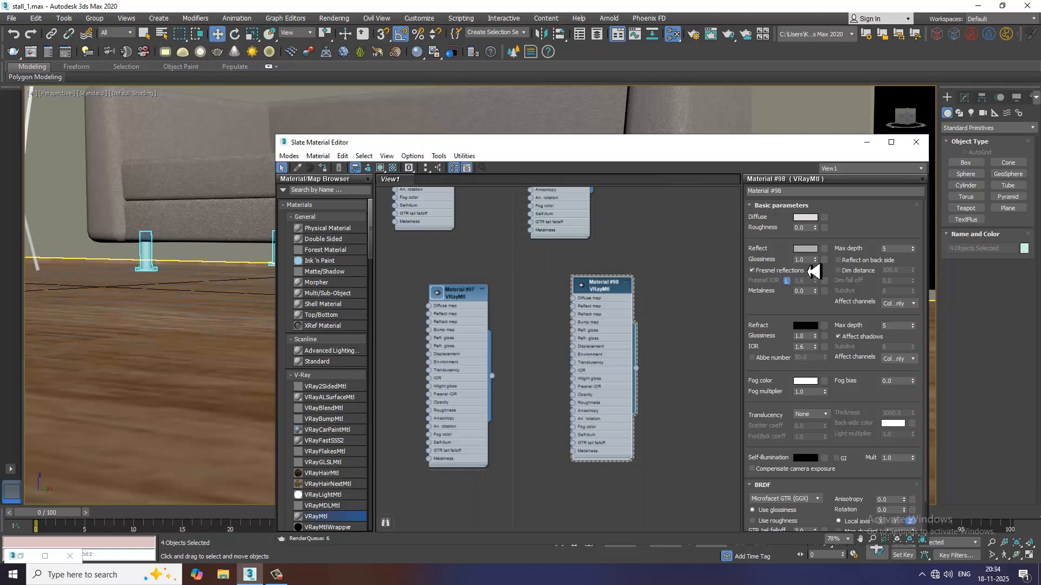
pyautogui.click(787, 281)
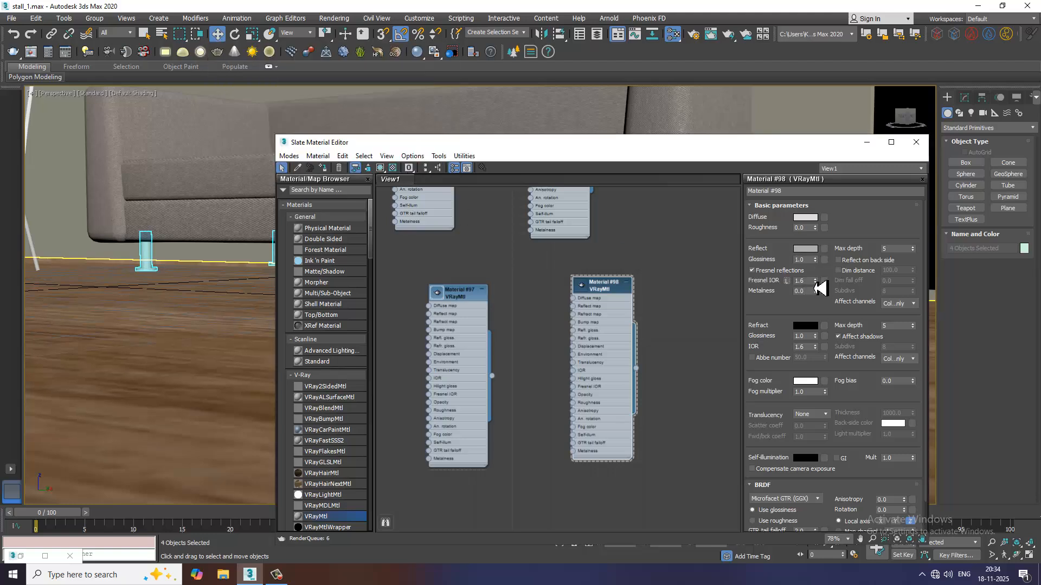
pyautogui.moveTo(819, 266); pyautogui.dragTo(672, 441)
# Assign the reflective grey material to the selected sofa legs, minimise the material editor and clear the selection
pyautogui.click(323, 168)
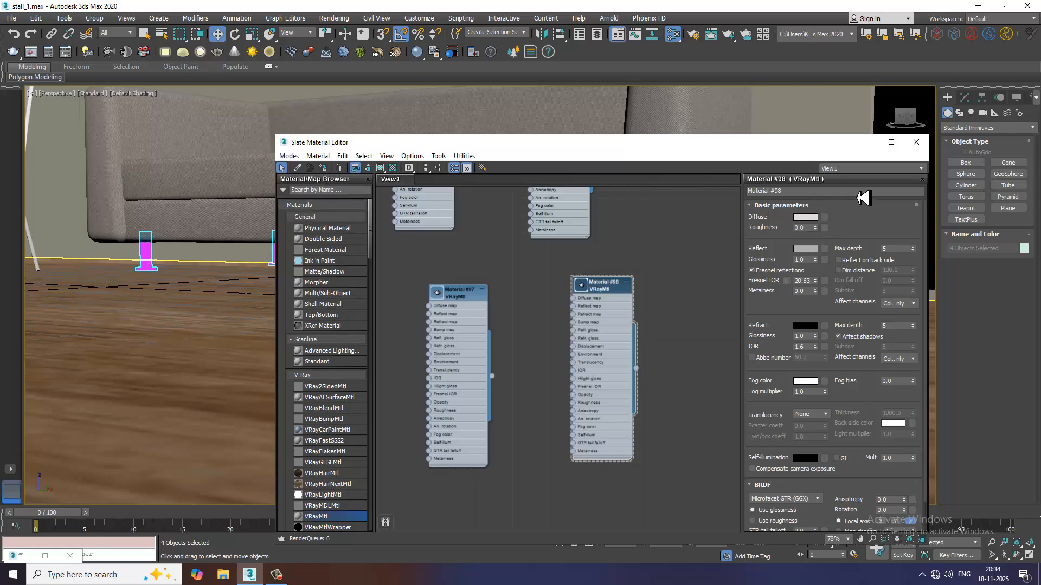
pyautogui.click(866, 142)
pyautogui.scroll(-5, 558, 336)
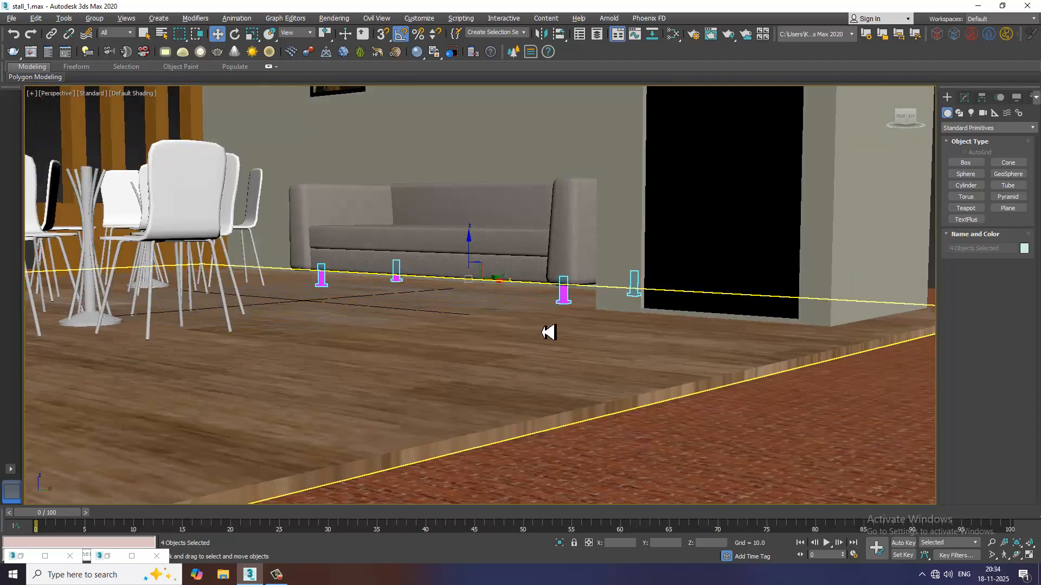
pyautogui.scroll(-6, 755, 360)
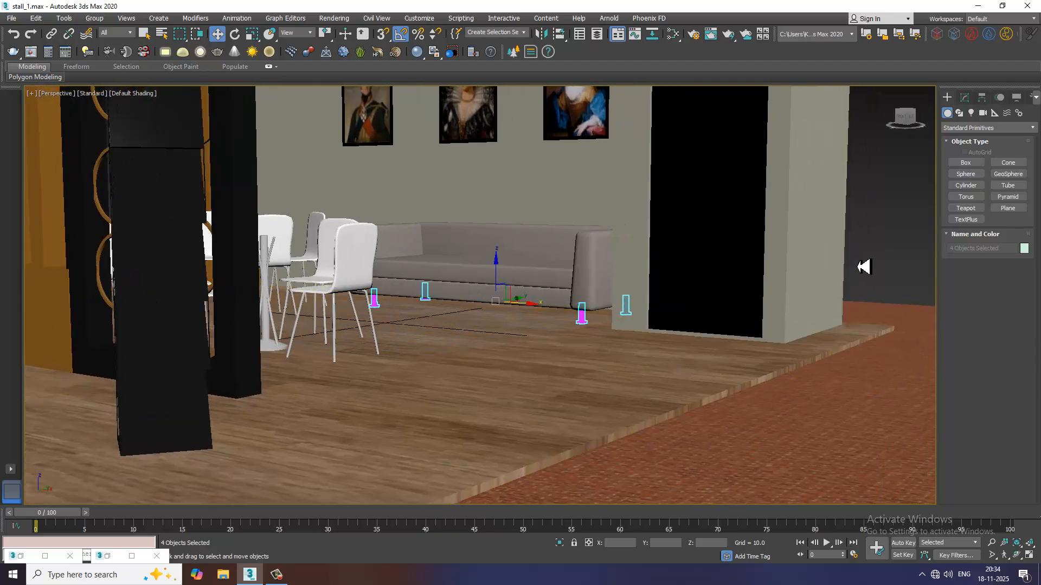
pyautogui.click(864, 267)
# Reselect all four sofa legs and show their reflective grey material shaded in the viewport
pyautogui.scroll(10, 667, 382)
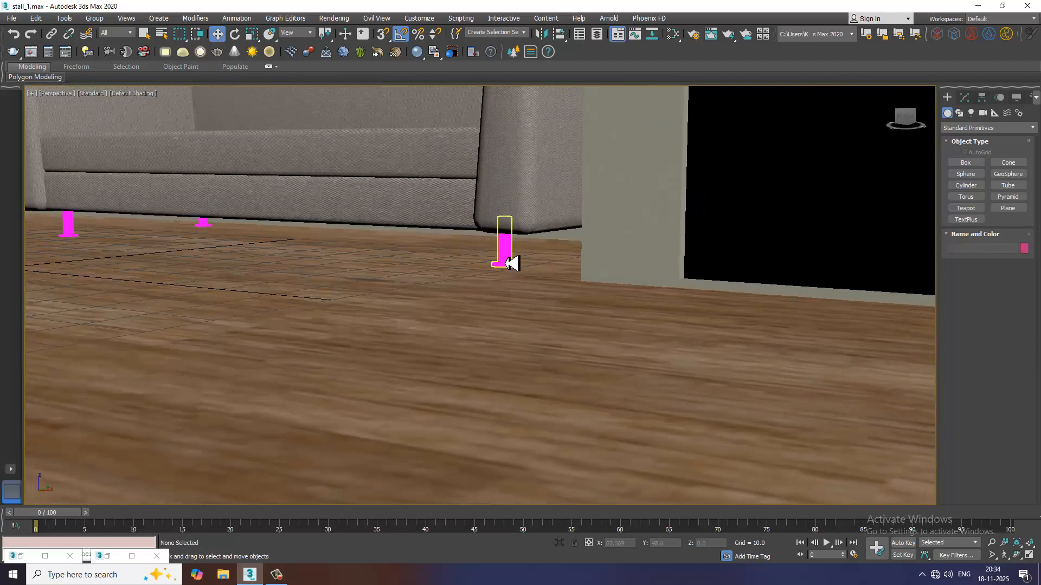
pyautogui.click(506, 264)
pyautogui.keyDown('alt'); pyautogui.moveTo(506, 264); pyautogui.dragTo(526, 257, button='middle'); pyautogui.keyUp('alt')
pyautogui.keyDown('ctrl'); pyautogui.click(576, 246); pyautogui.keyUp('ctrl')
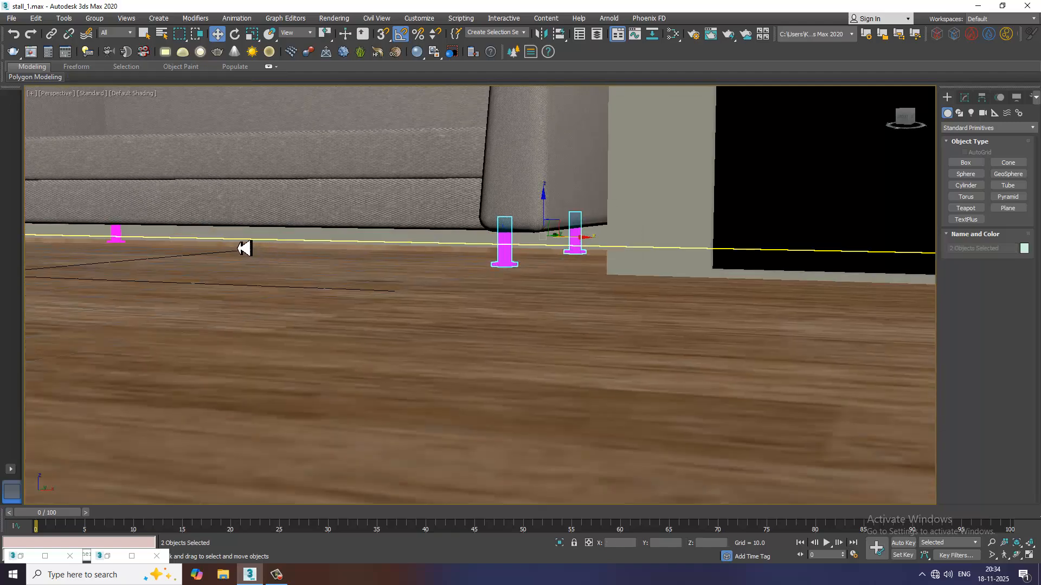
pyautogui.keyDown('ctrl'); pyautogui.click(129, 238); pyautogui.keyUp('ctrl')
pyautogui.keyDown('ctrl'); pyautogui.click(122, 240); pyautogui.keyUp('ctrl')
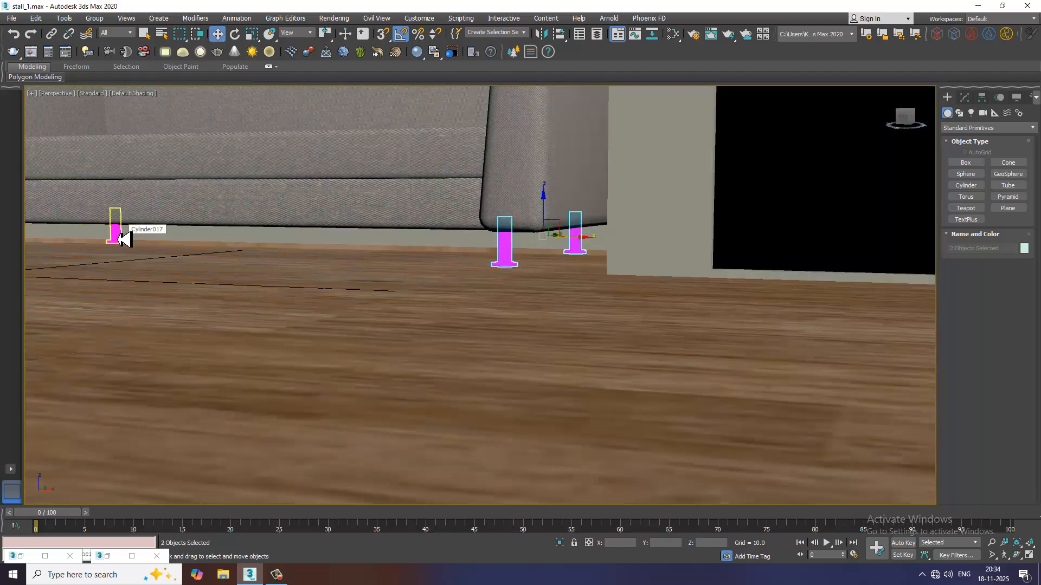
pyautogui.keyDown('ctrl'); pyautogui.click(118, 239); pyautogui.keyUp('ctrl')
pyautogui.moveTo(145, 272); pyautogui.dragTo(227, 345, button='middle')
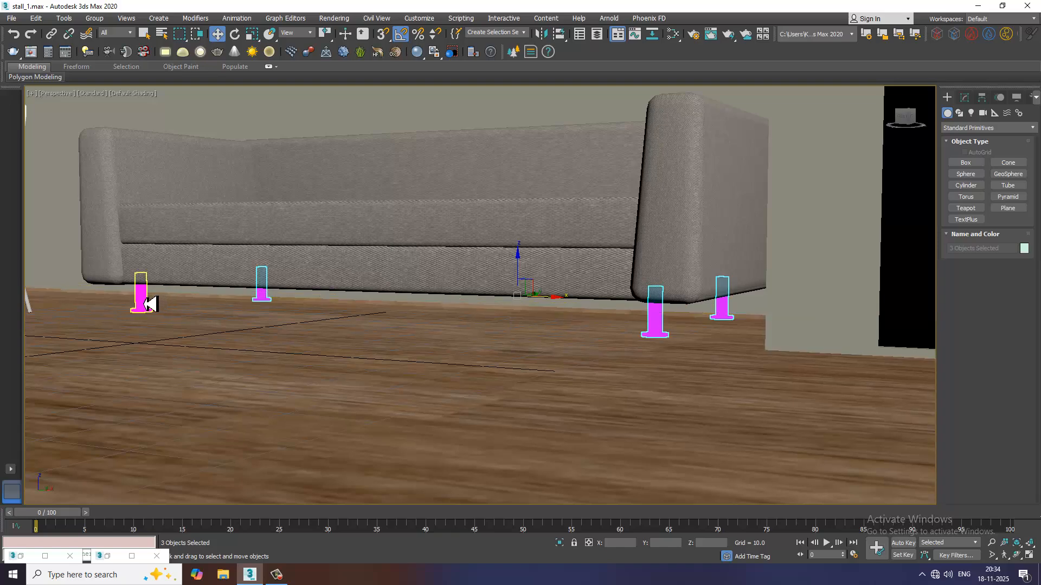
pyautogui.keyDown('ctrl'); pyautogui.click(142, 302); pyautogui.keyUp('ctrl')
pyautogui.press('m')
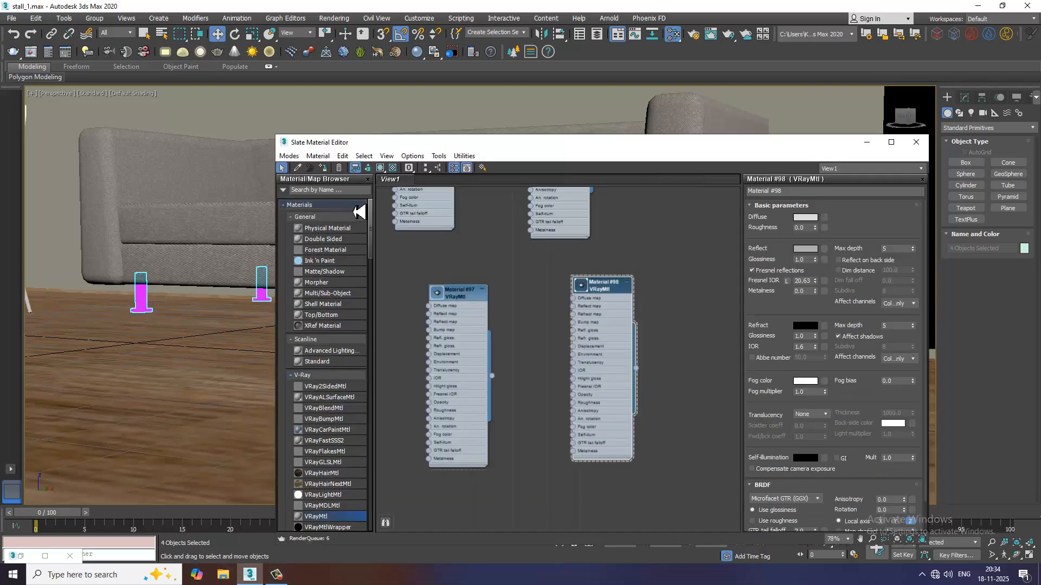
pyautogui.click(381, 168)
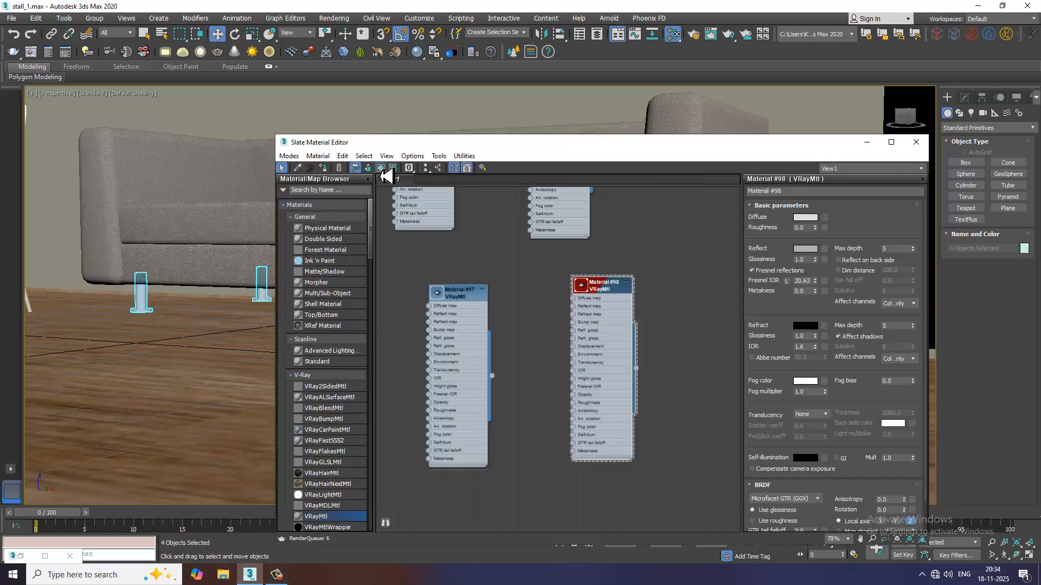
# Examine the stall for remaining untextured objects and compare the model with the stall.jpg reference image
pyautogui.click(869, 146)
pyautogui.scroll(-5, 509, 353)
pyautogui.scroll(4, 551, 351)
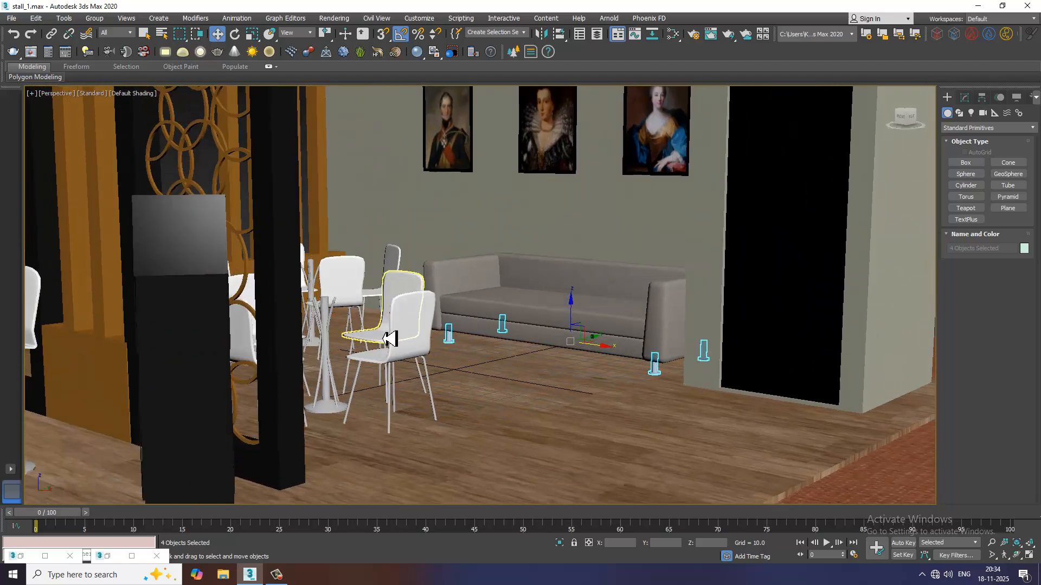
pyautogui.scroll(-8, 386, 339)
pyautogui.scroll(3, 407, 298)
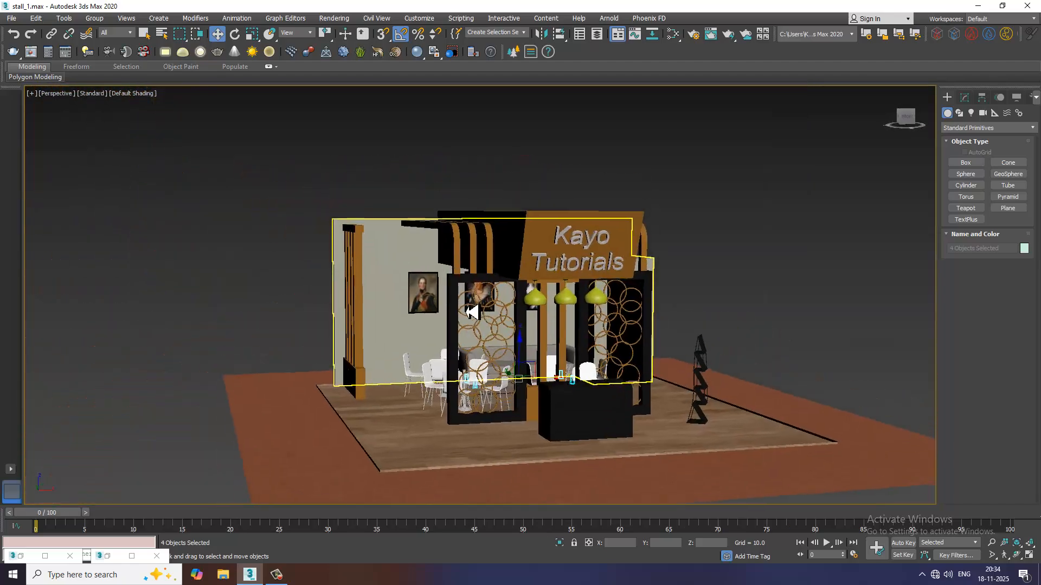
pyautogui.scroll(4, 487, 325)
pyautogui.scroll(-1, 504, 332)
pyautogui.scroll(2, 548, 307)
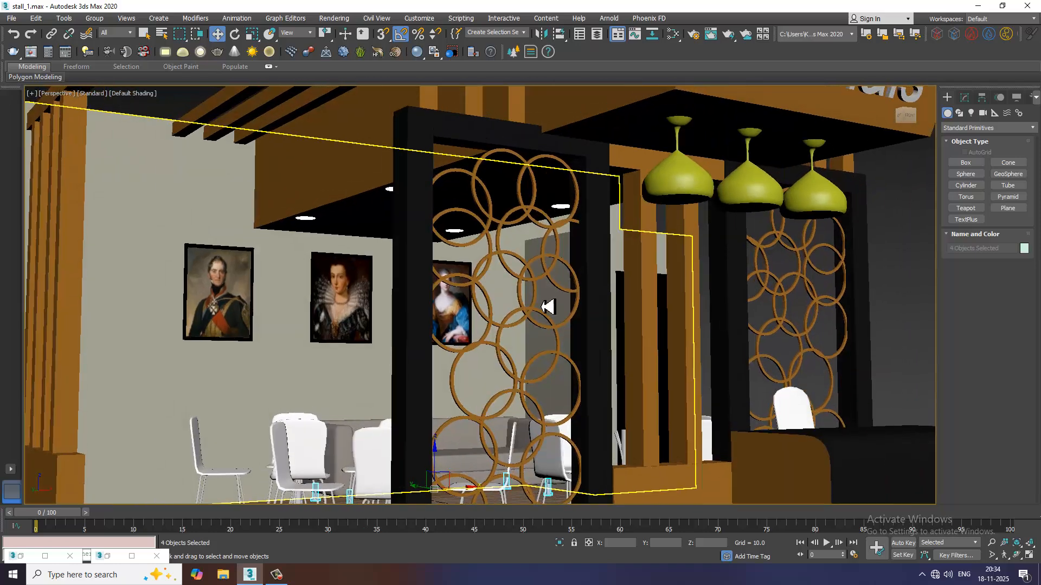
pyautogui.keyDown('alt'); pyautogui.moveTo(541, 307); pyautogui.dragTo(510, 323, button='middle'); pyautogui.keyUp('alt')
pyautogui.click(106, 558)
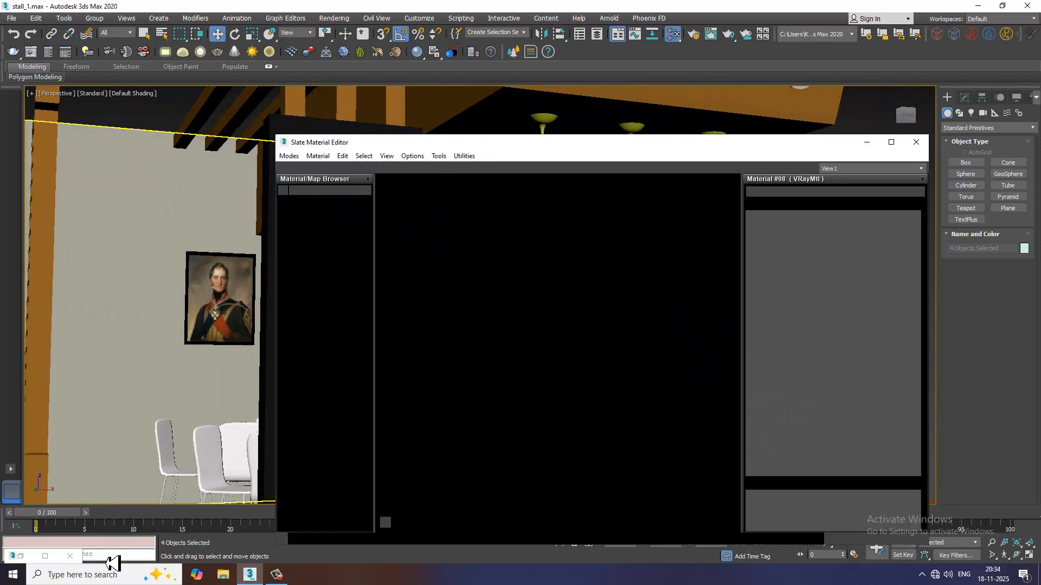
pyautogui.click(25, 557)
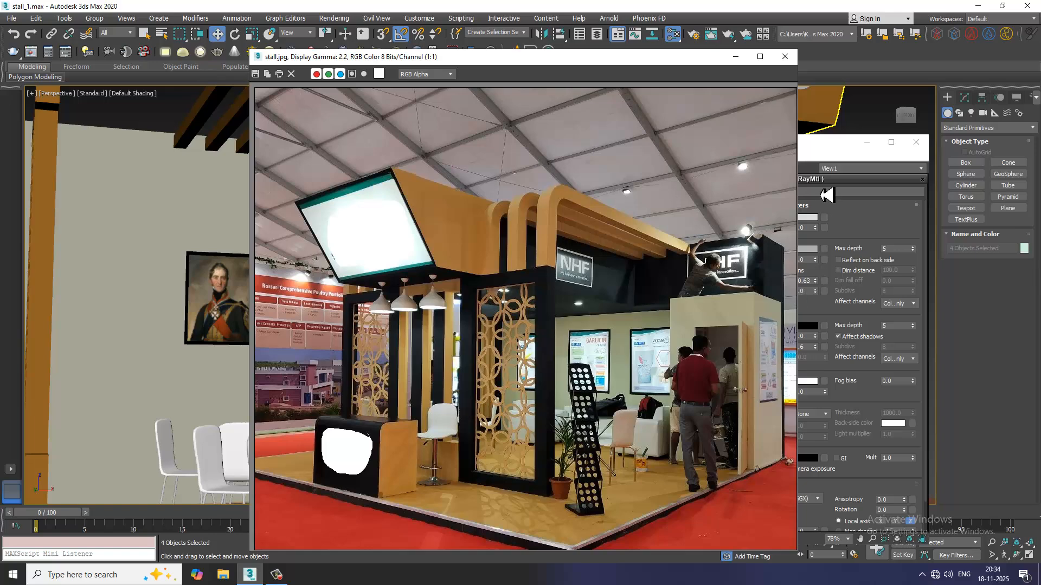
pyautogui.click(735, 57)
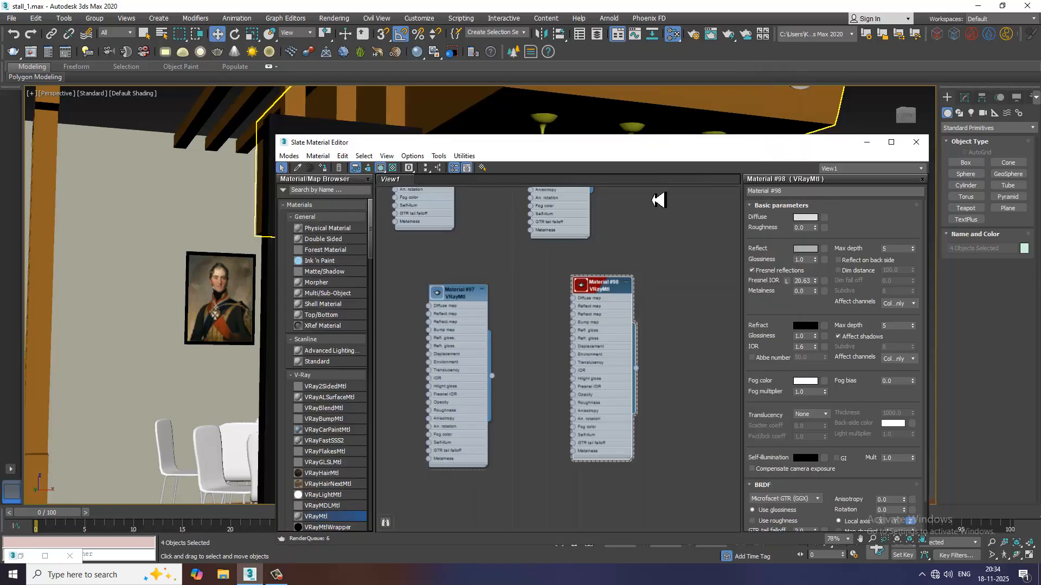
pyautogui.click(870, 146)
# Select the three green pendant lamps, bring up the material editor and check their look in the reference image
pyautogui.keyDown('alt'); pyautogui.moveTo(564, 380); pyautogui.dragTo(370, 331, button='middle'); pyautogui.keyUp('alt')
pyautogui.click(370, 331)
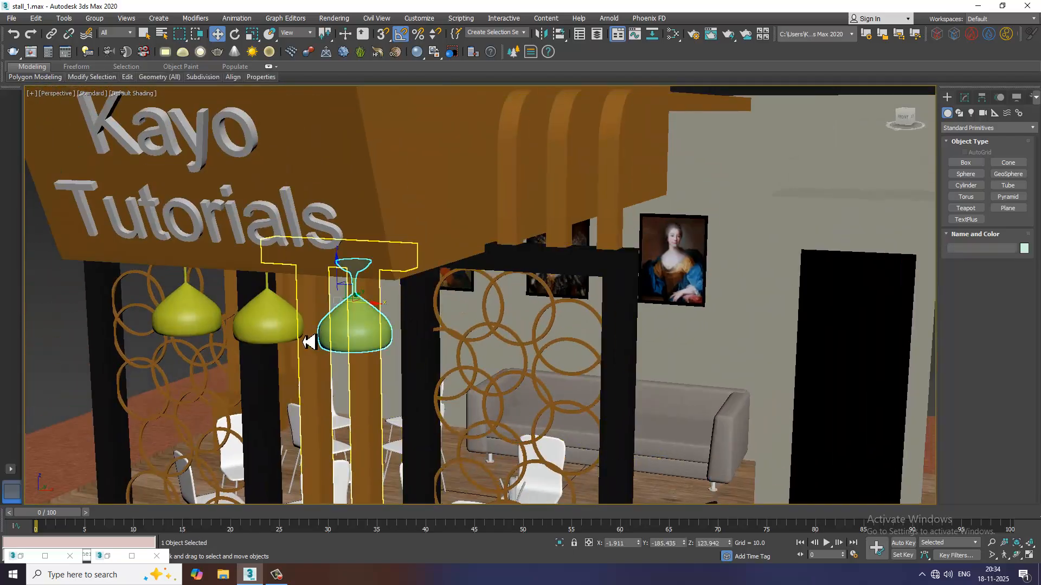
pyautogui.keyDown('ctrl'); pyautogui.click(268, 325); pyautogui.keyUp('ctrl')
pyautogui.keyDown('ctrl'); pyautogui.click(192, 317); pyautogui.keyUp('ctrl')
pyautogui.press('m')
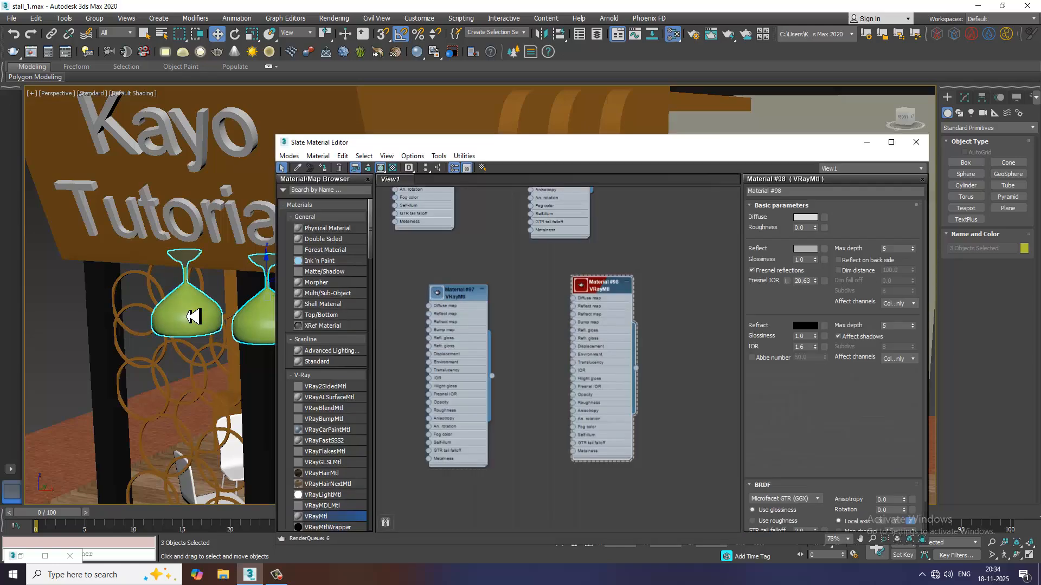
pyautogui.click(23, 554)
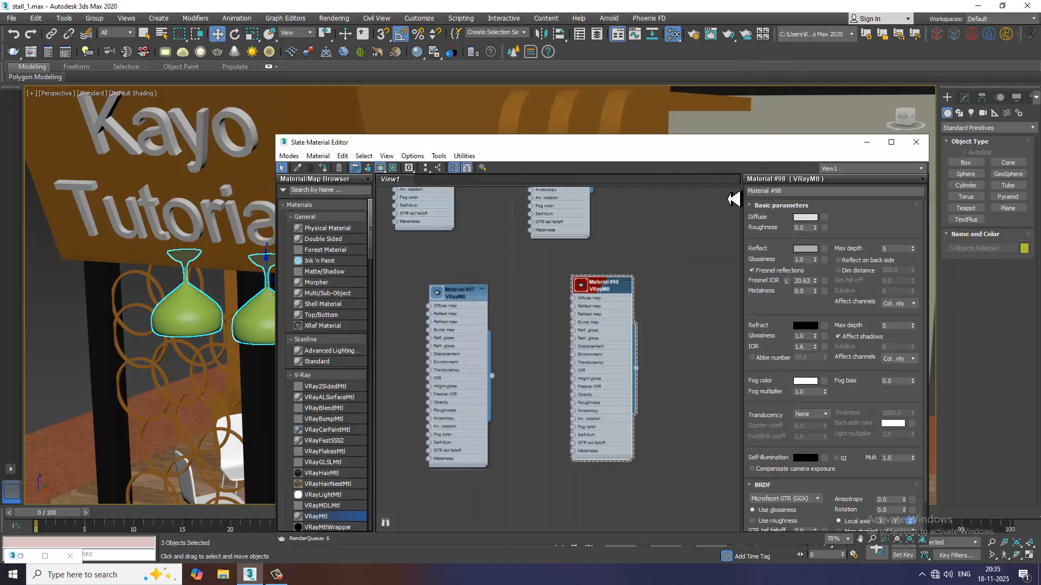
pyautogui.click(735, 57)
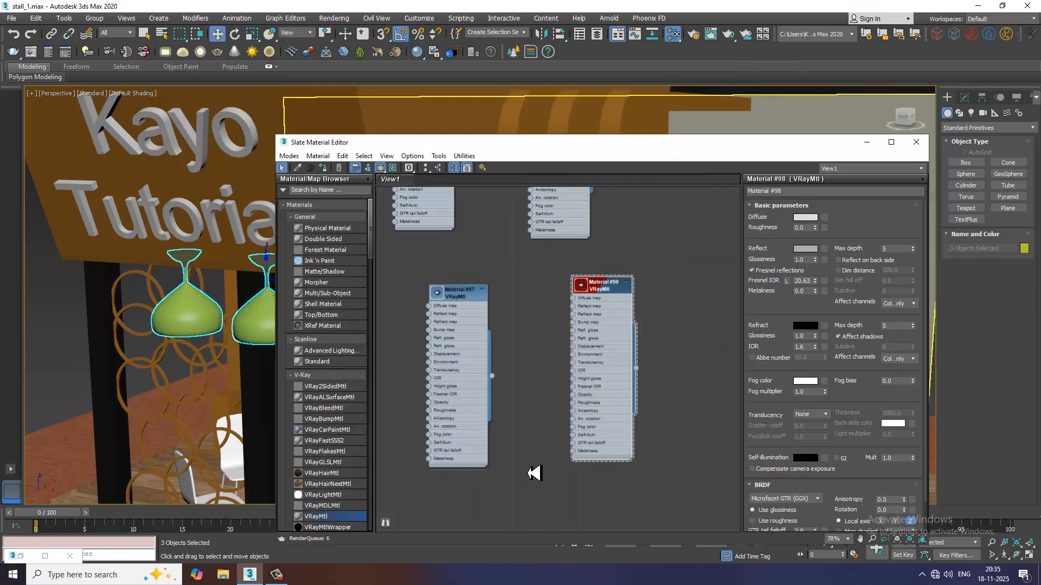
# Create a new VRayMtl below the existing materials and set its diffuse colour to near-white grey, value 232
pyautogui.moveTo(533, 473); pyautogui.dragTo(523, 402, button='middle')
pyautogui.moveTo(511, 438); pyautogui.dragTo(501, 431)
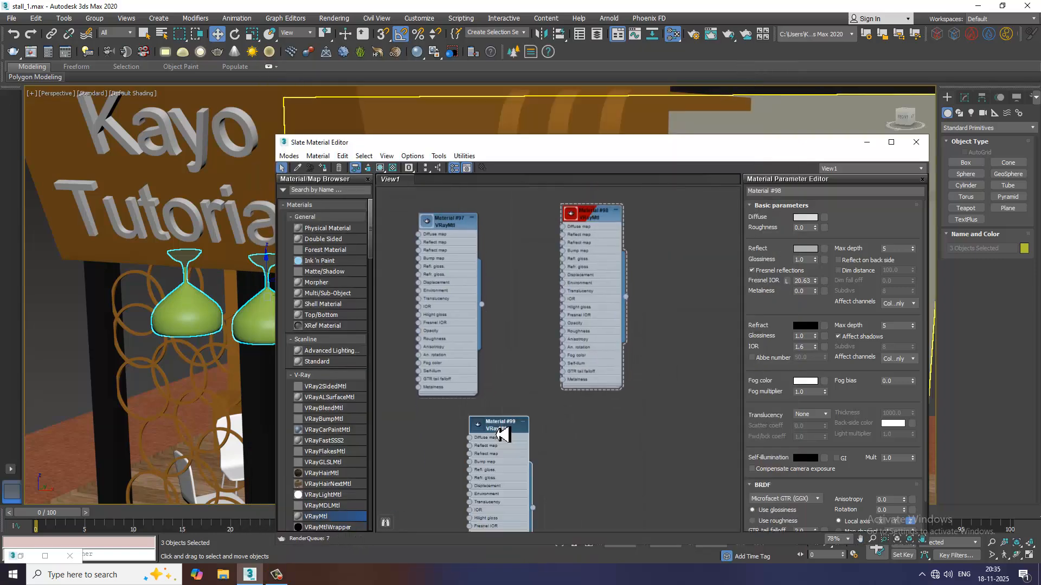
pyautogui.click(806, 218)
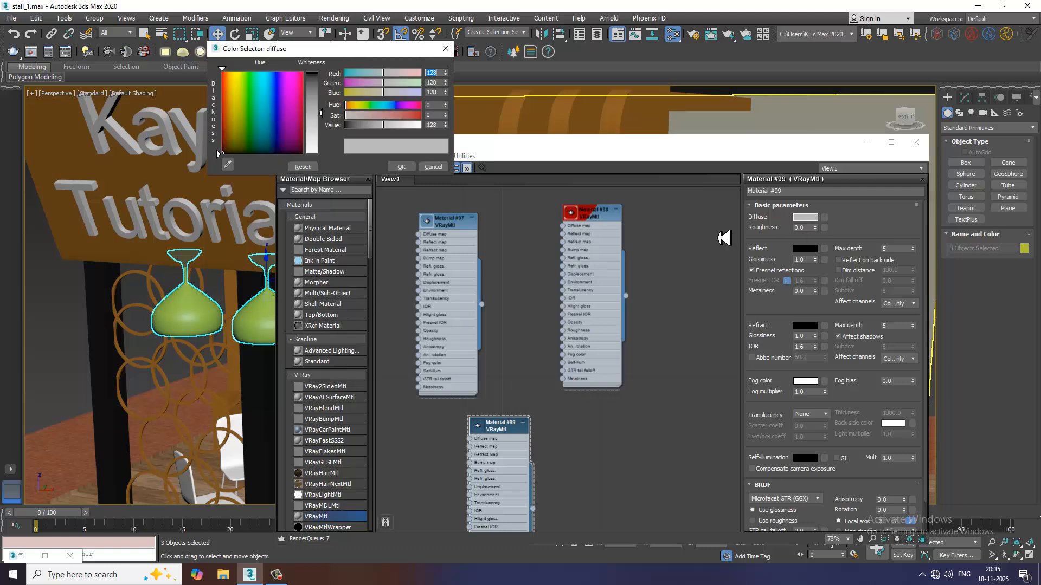
pyautogui.moveTo(358, 118); pyautogui.dragTo(332, 154)
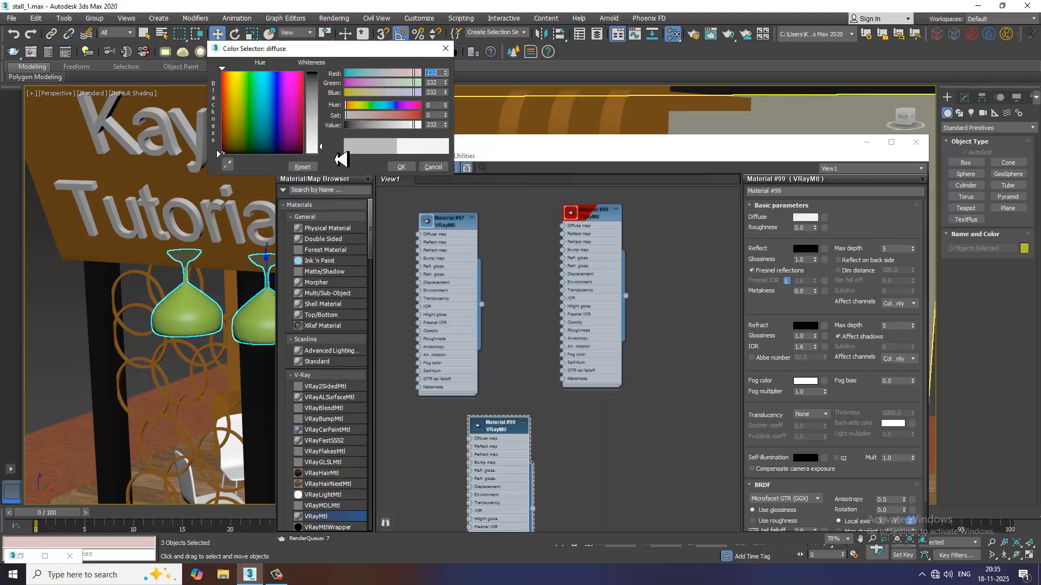
pyautogui.click(407, 167)
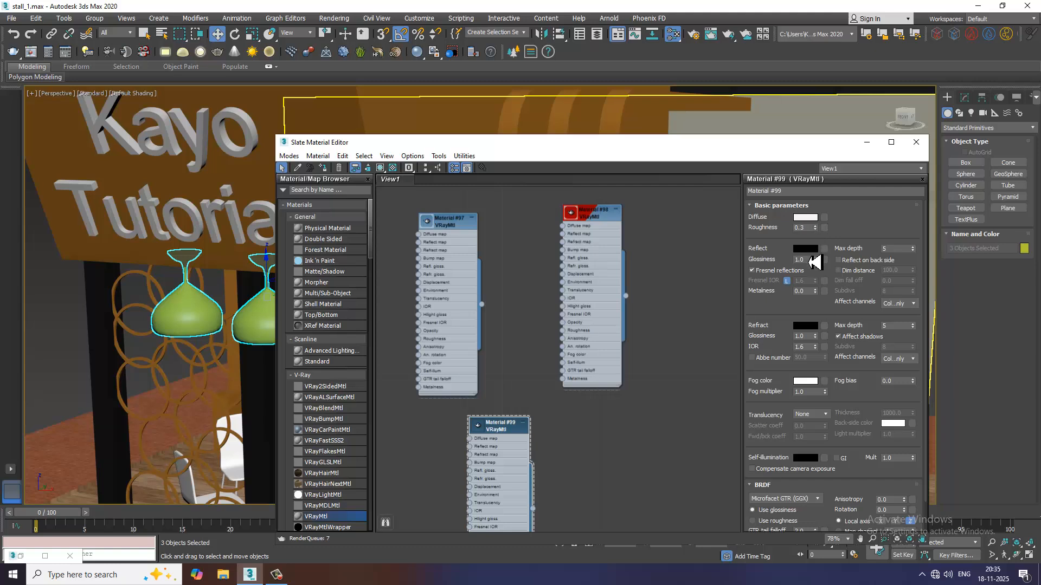
# Set the lamp material's roughness to 0.3 and its reflection colour to grey, value 55
pyautogui.click(805, 249)
pyautogui.moveTo(328, 87); pyautogui.dragTo(327, 104)
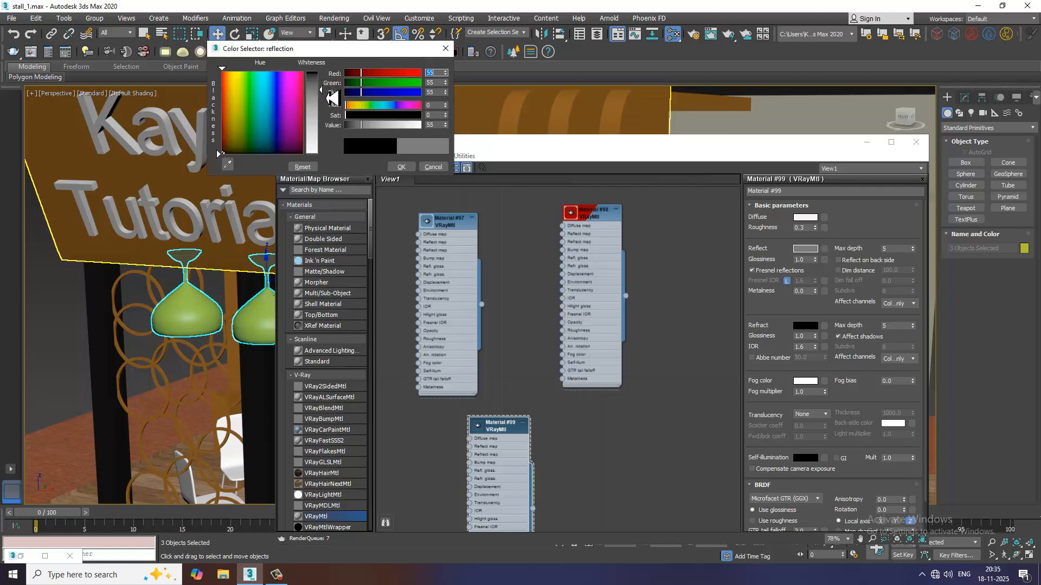
pyautogui.click(401, 167)
# Assign the new material to the three selected pendant lamps, show it shaded in the viewport and close the material editor
pyautogui.click(324, 168)
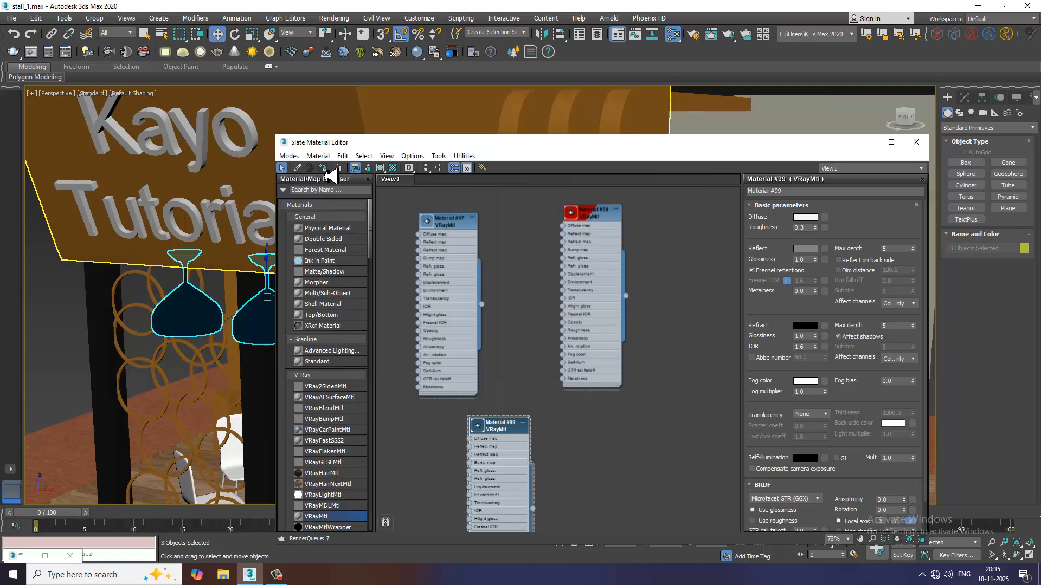
pyautogui.click(391, 168)
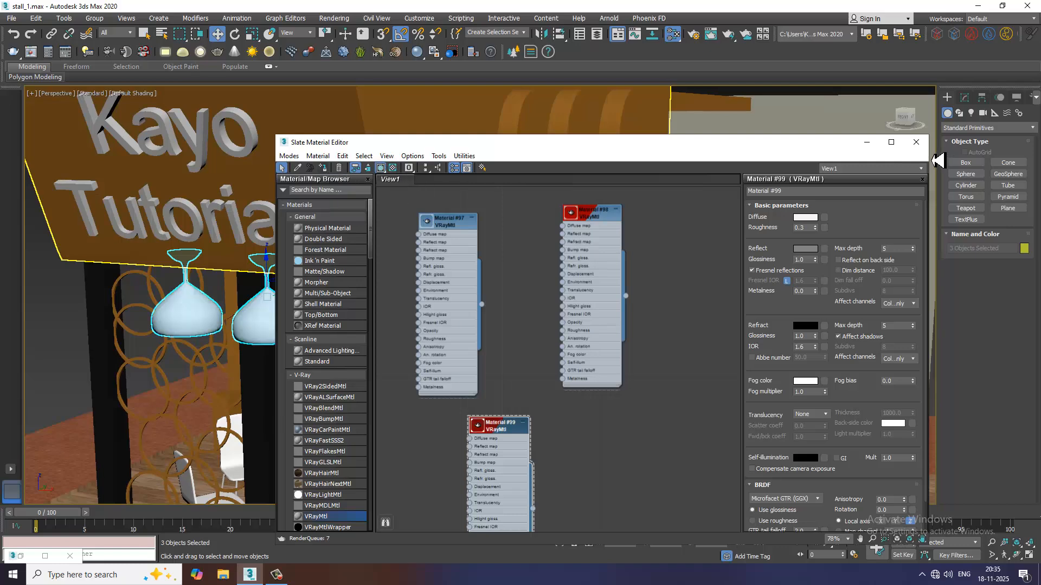
pyautogui.click(915, 142)
# Select every object in the stall scene and convert them all to Editable Poly
pyautogui.scroll(-5, 537, 267)
pyautogui.scroll(2, 588, 265)
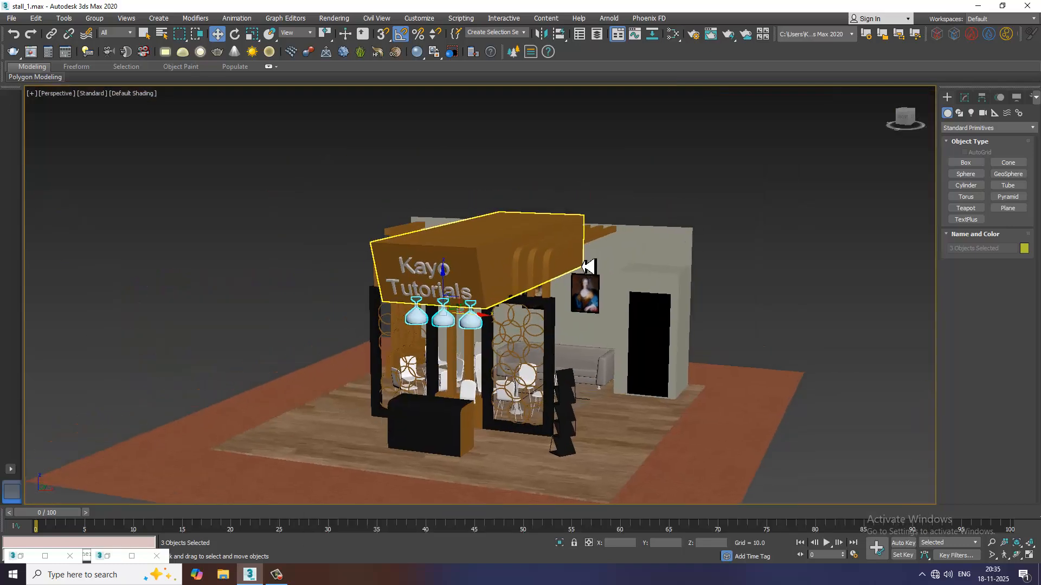
pyautogui.scroll(-1, 586, 265)
pyautogui.scroll(6, 629, 286)
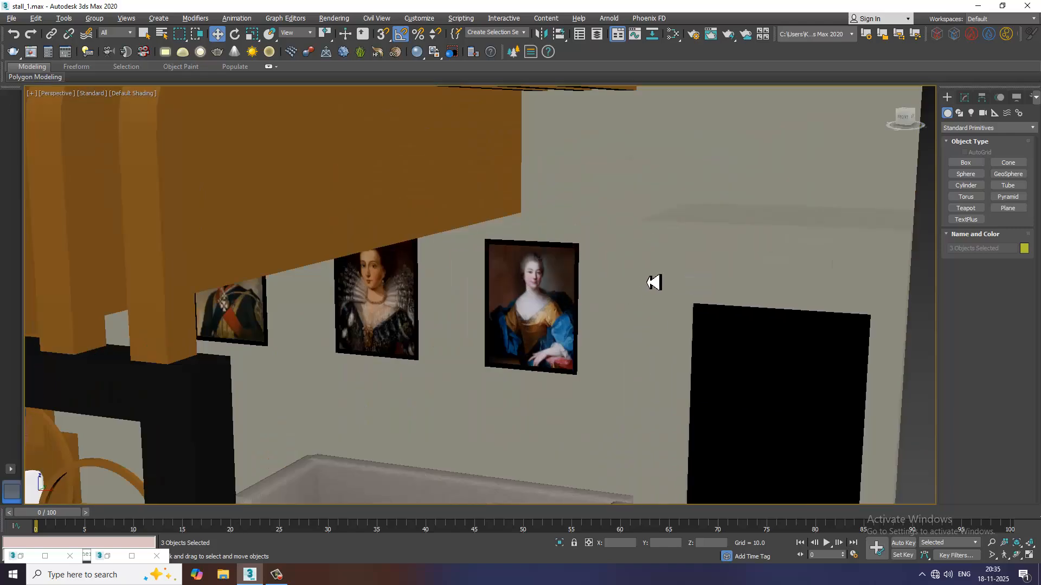
pyautogui.scroll(-8, 604, 262)
pyautogui.scroll(4, 642, 281)
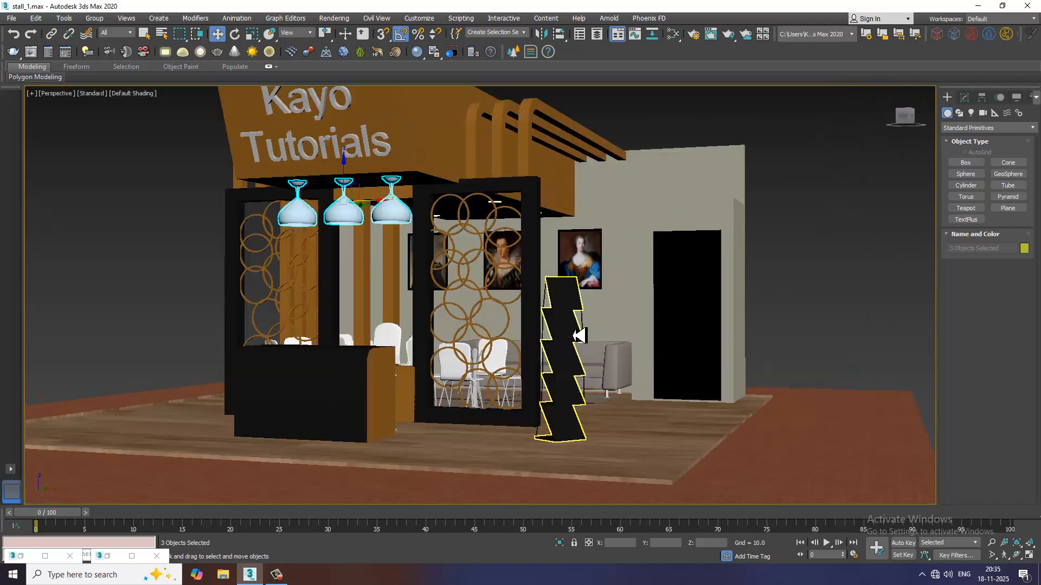
pyautogui.keyDown('alt'); pyautogui.moveTo(579, 336); pyautogui.dragTo(666, 357, button='middle'); pyautogui.keyUp('alt')
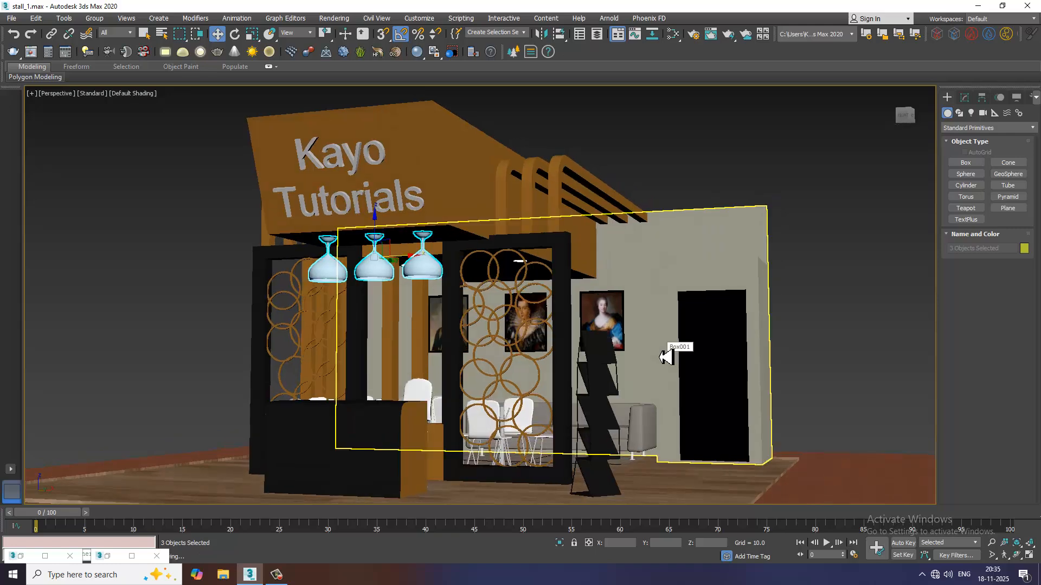
pyautogui.hotkey('ctrl', 'a')
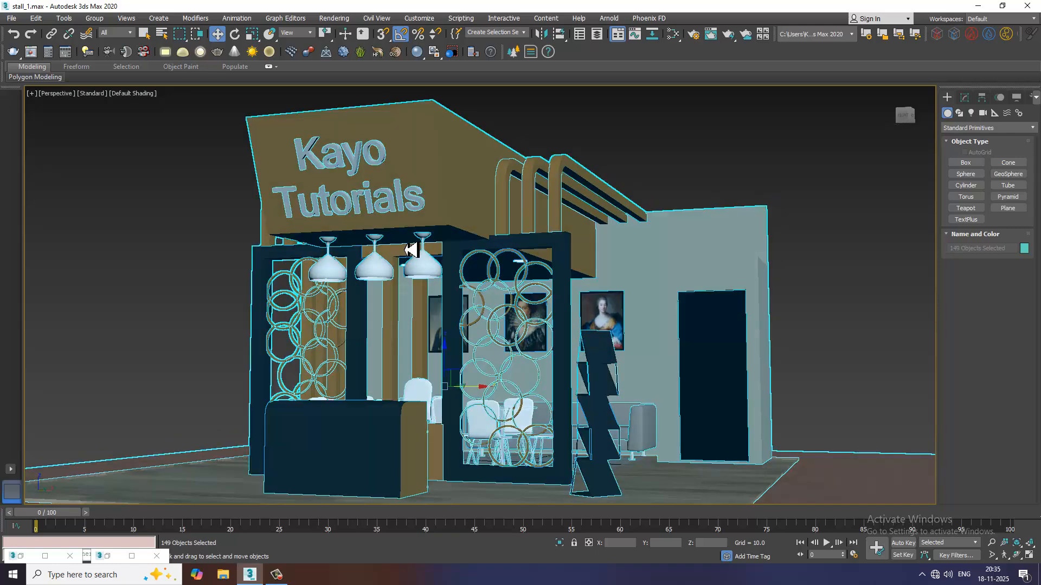
pyautogui.rightClick(405, 239)
pyautogui.moveTo(484, 353)
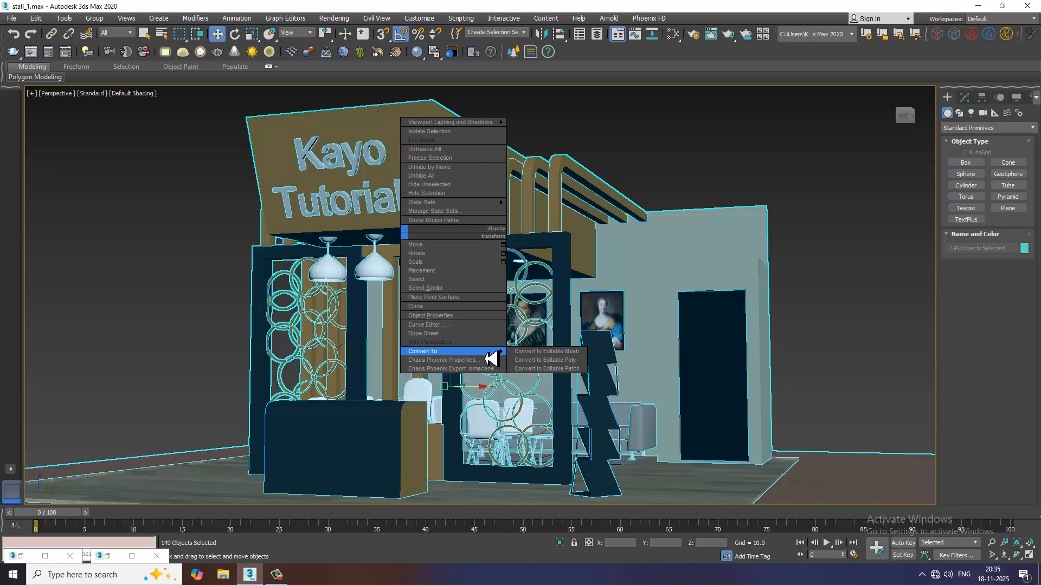
pyautogui.click(562, 359)
# Open the render setup and display the irradiance map settings under global illumination
pyautogui.click(334, 18)
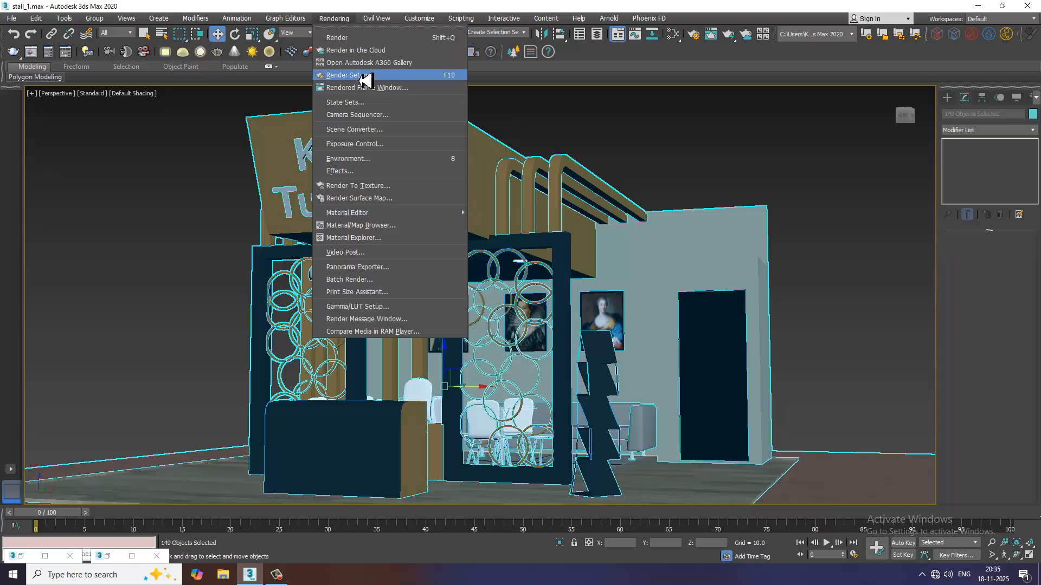
pyautogui.click(371, 83)
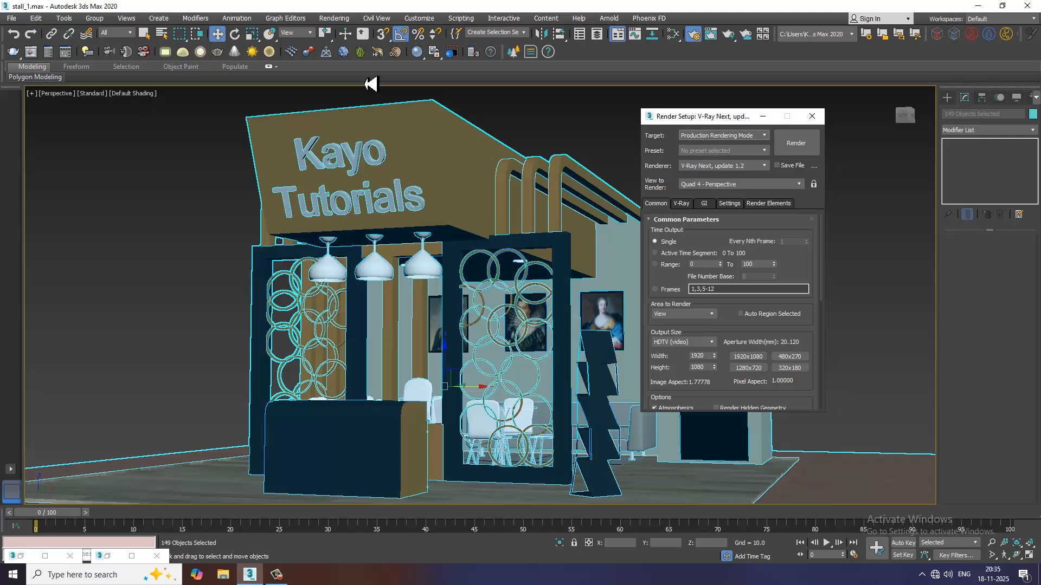
pyautogui.click(704, 204)
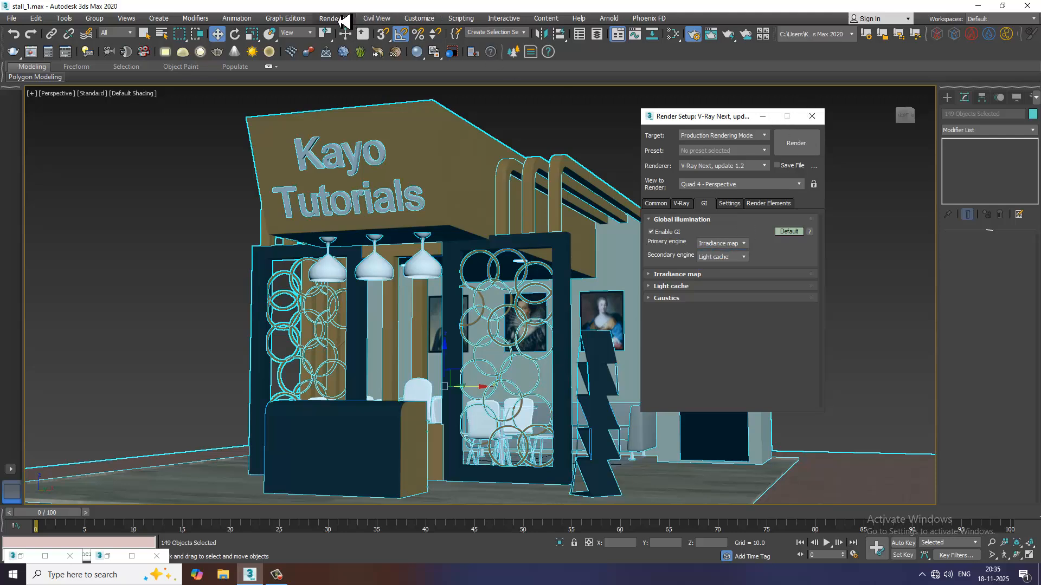
pyautogui.click(678, 274)
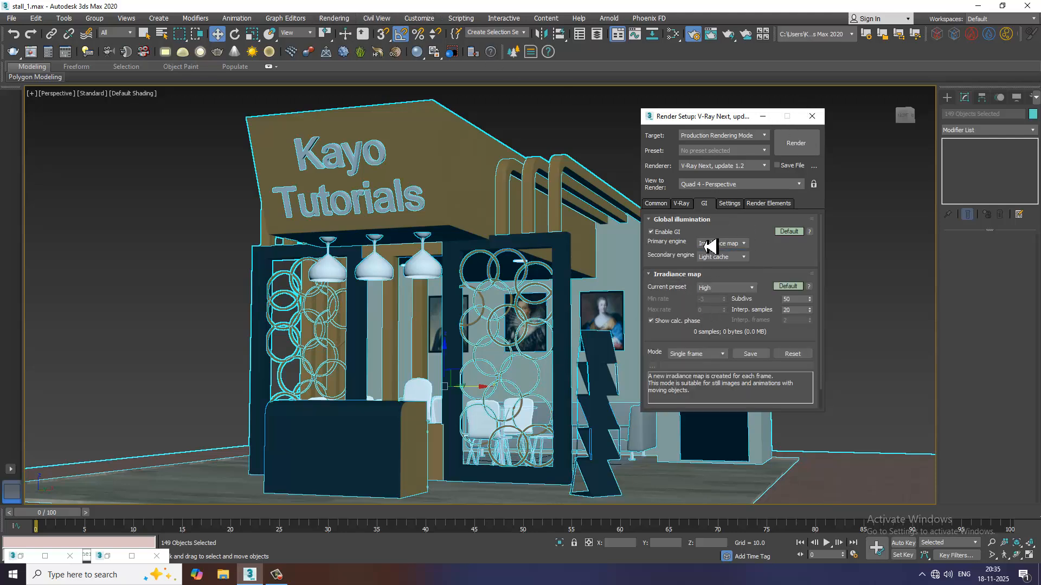
# Set the V-Ray image sampler type to Bucket, then run a test render of the perspective view and close the frame buffer
pyautogui.click(681, 204)
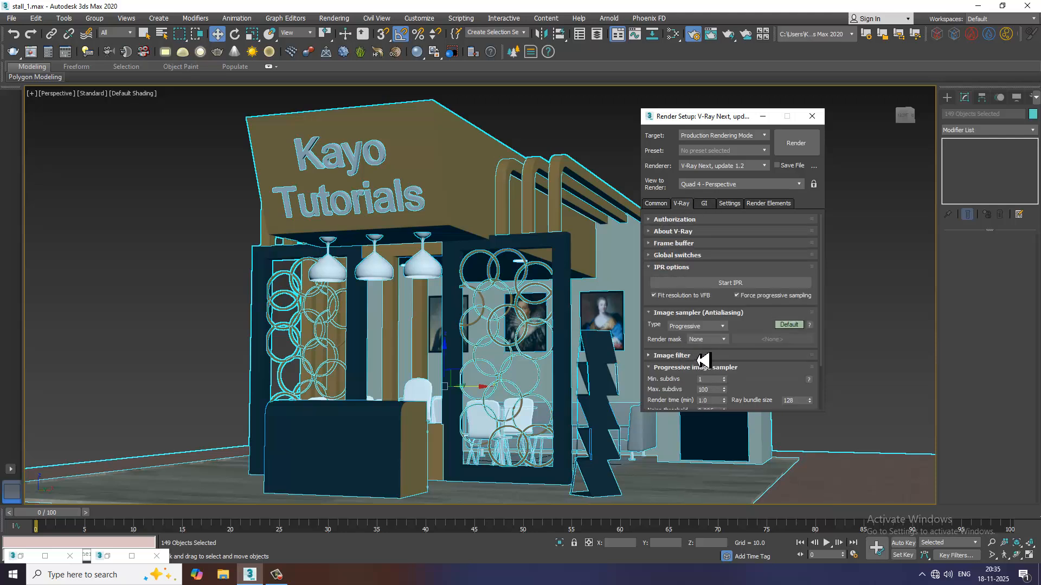
pyautogui.click(718, 327)
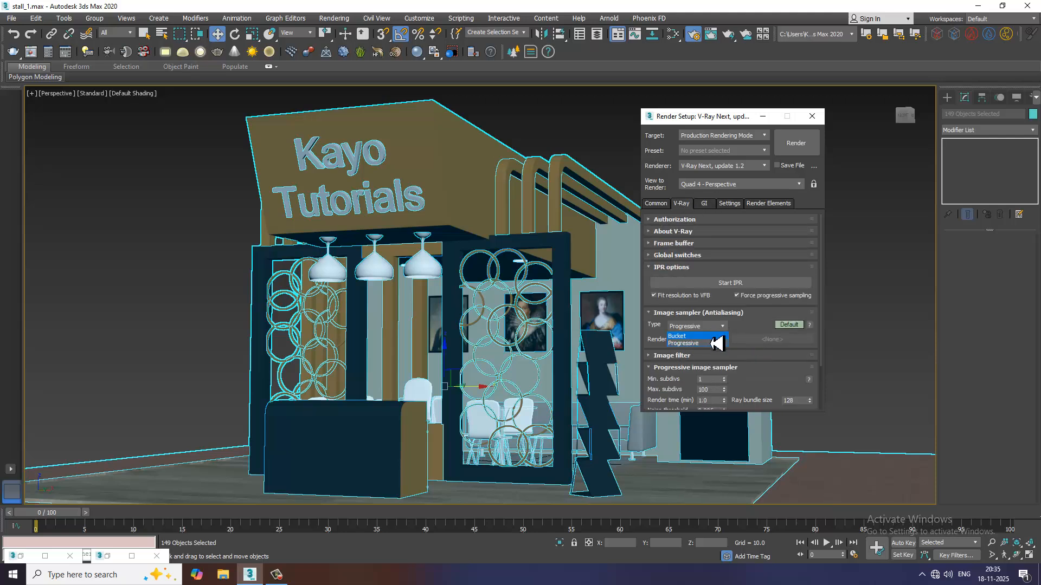
pyautogui.click(718, 343)
pyautogui.scroll(-5, 705, 358)
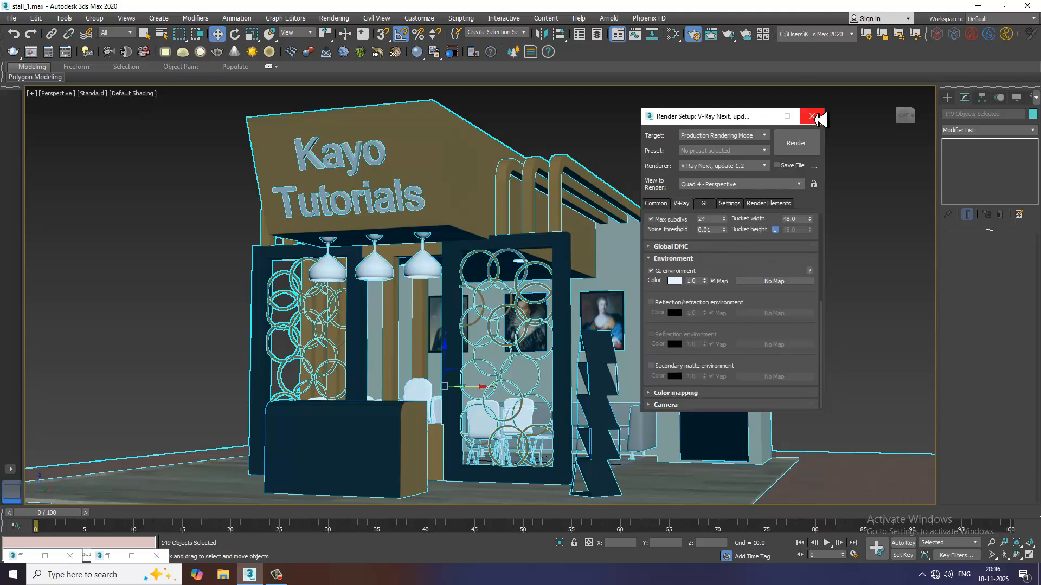
pyautogui.click(807, 144)
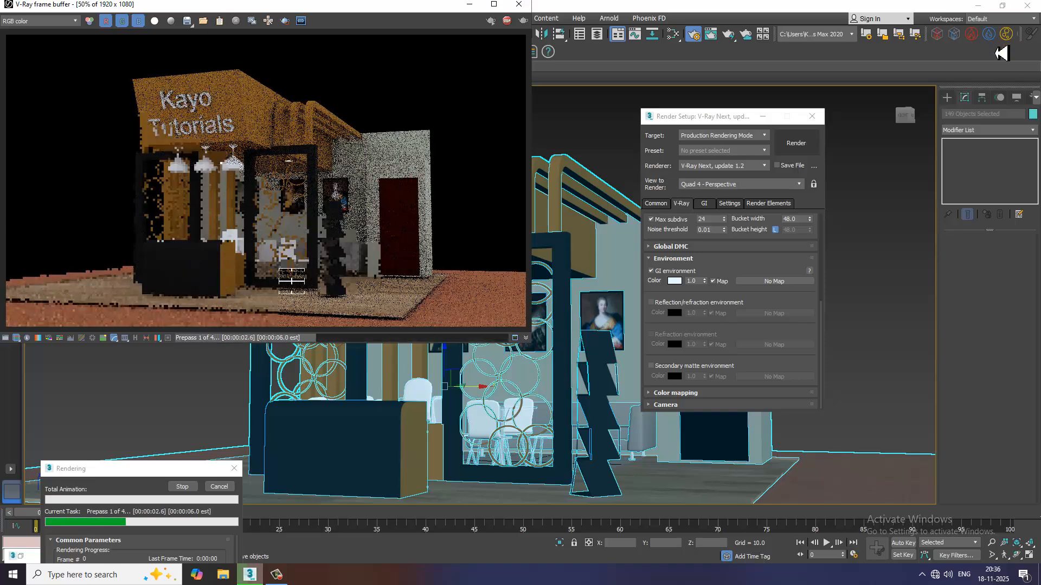
pyautogui.click(518, 4)
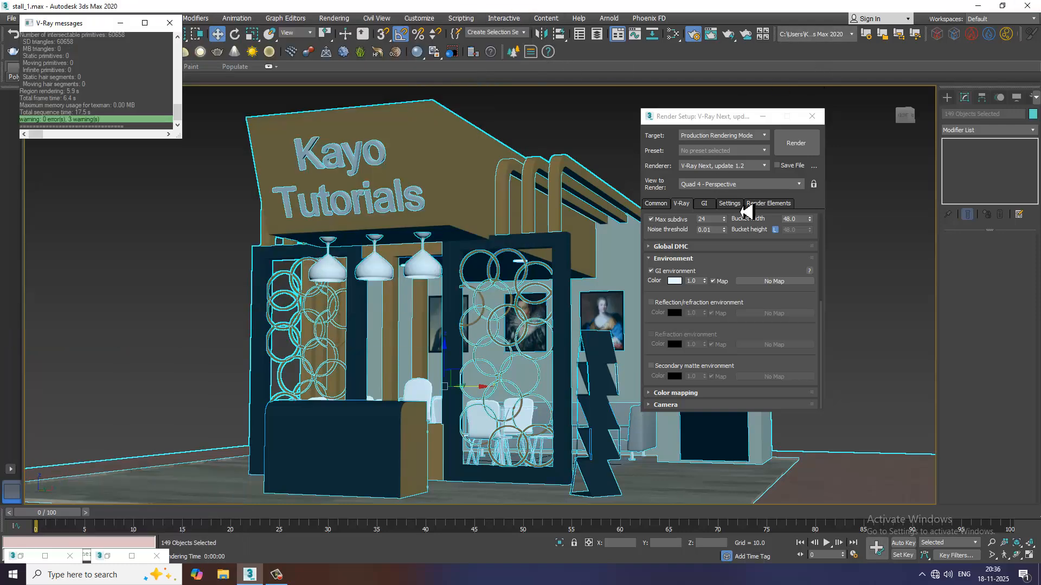
# Set the environment background colour to a pale blue and confirm it
pyautogui.click(337, 20)
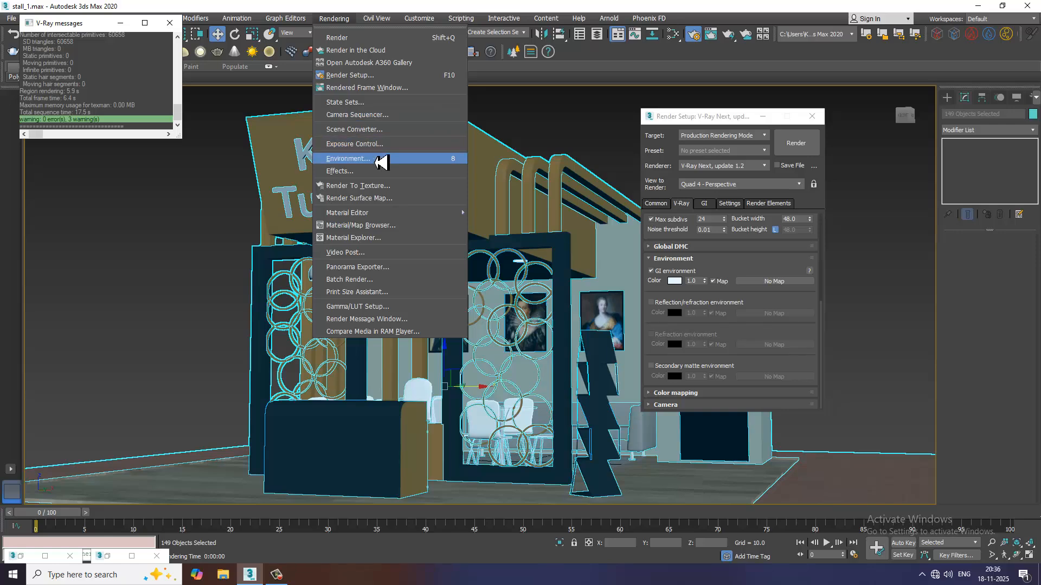
pyautogui.click(436, 156)
pyautogui.click(659, 215)
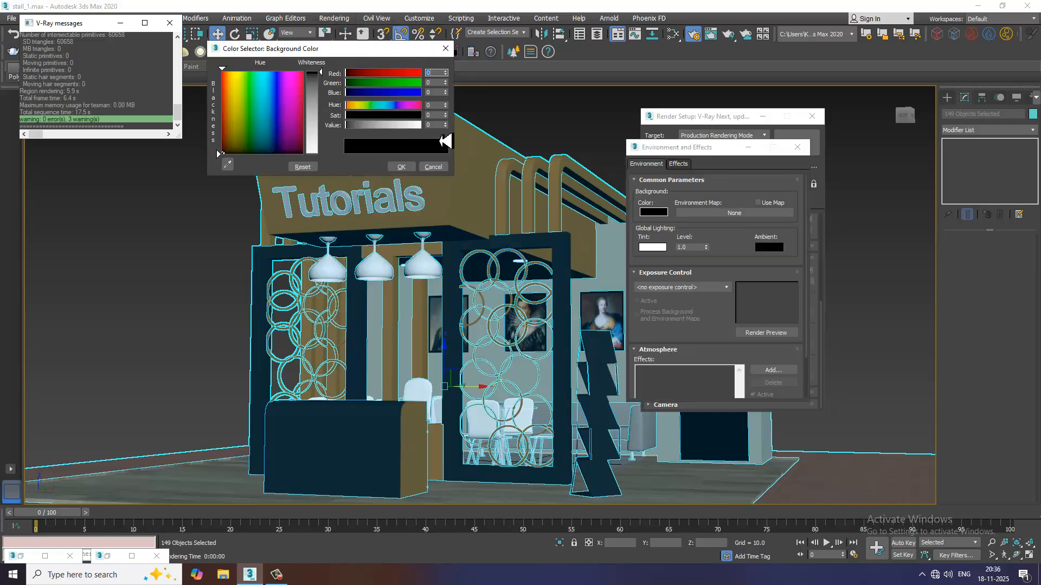
pyautogui.moveTo(316, 99); pyautogui.dragTo(324, 155)
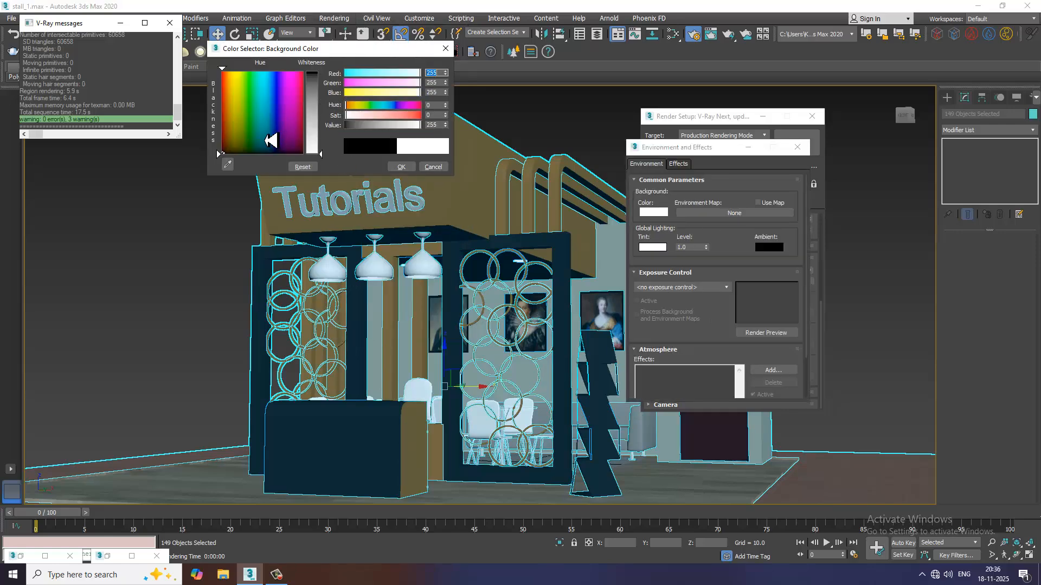
pyautogui.moveTo(261, 132)
pyautogui.mouseDown()
pyautogui.moveTo(321, 133)
pyautogui.moveTo(322, 120)
pyautogui.mouseUp()
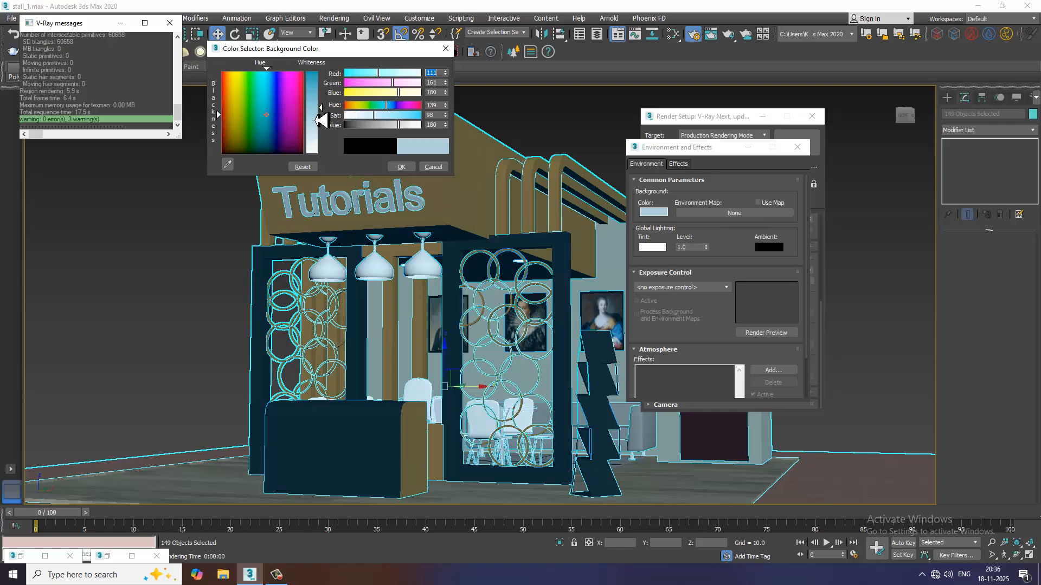
pyautogui.click(401, 167)
# Run a test render of the perspective view, then close the frame buffer and minimise the render setup and environment windows
pyautogui.moveTo(476, 276); pyautogui.dragTo(482, 284, button='middle')
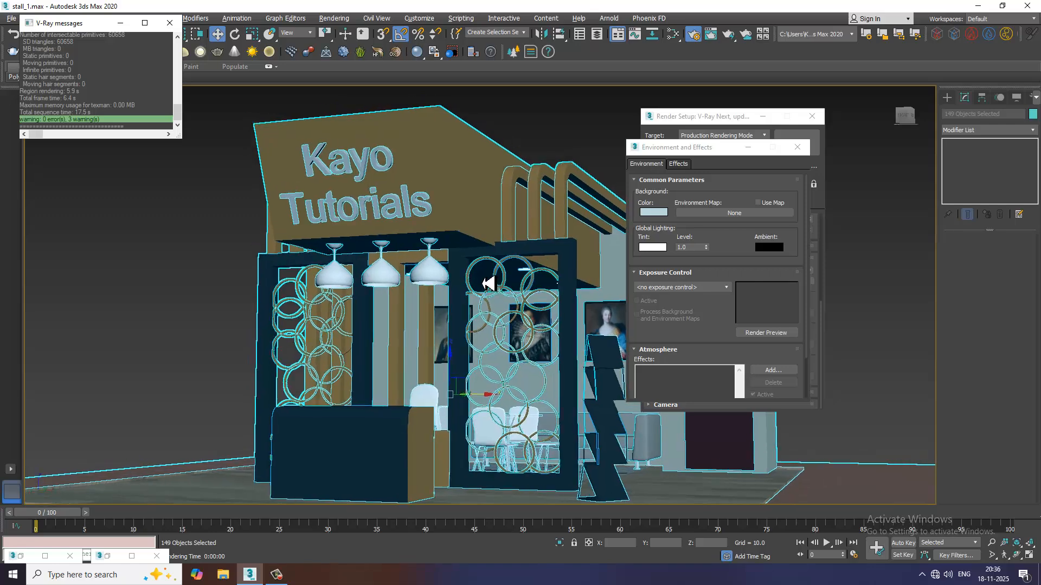
pyautogui.click(666, 121)
pyautogui.scroll(5, 714, 269)
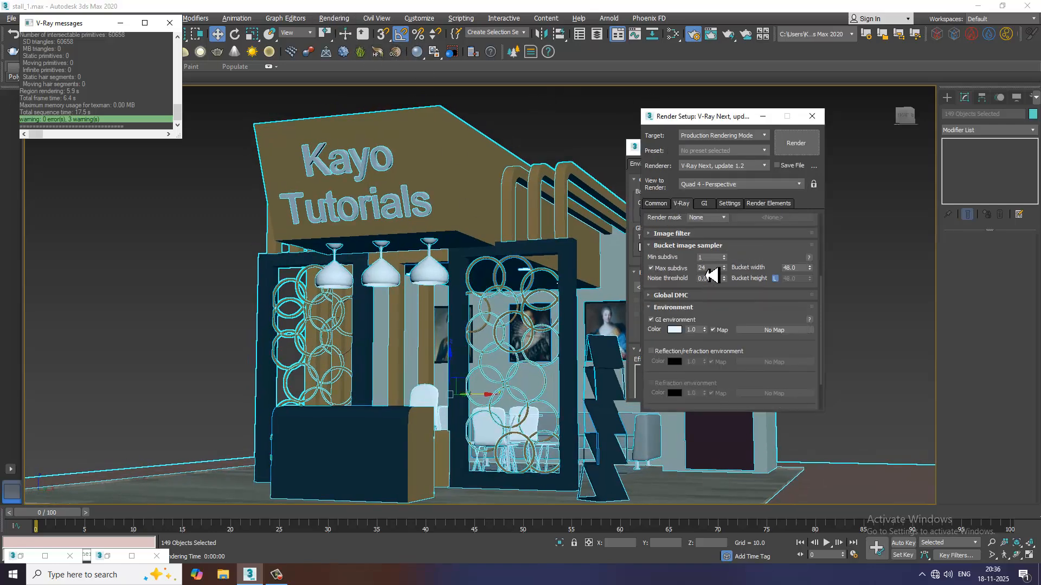
pyautogui.click(656, 204)
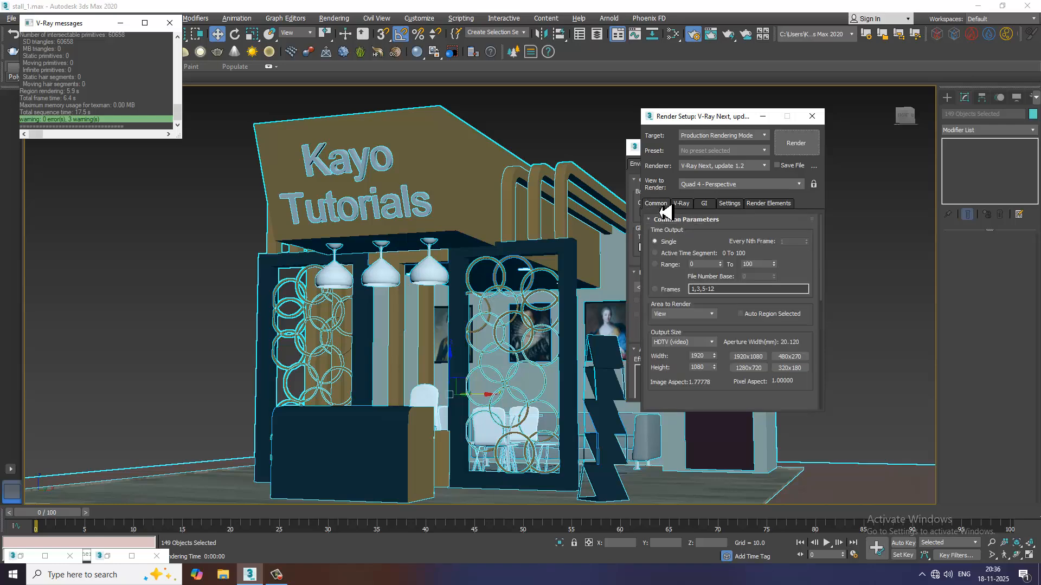
pyautogui.click(802, 154)
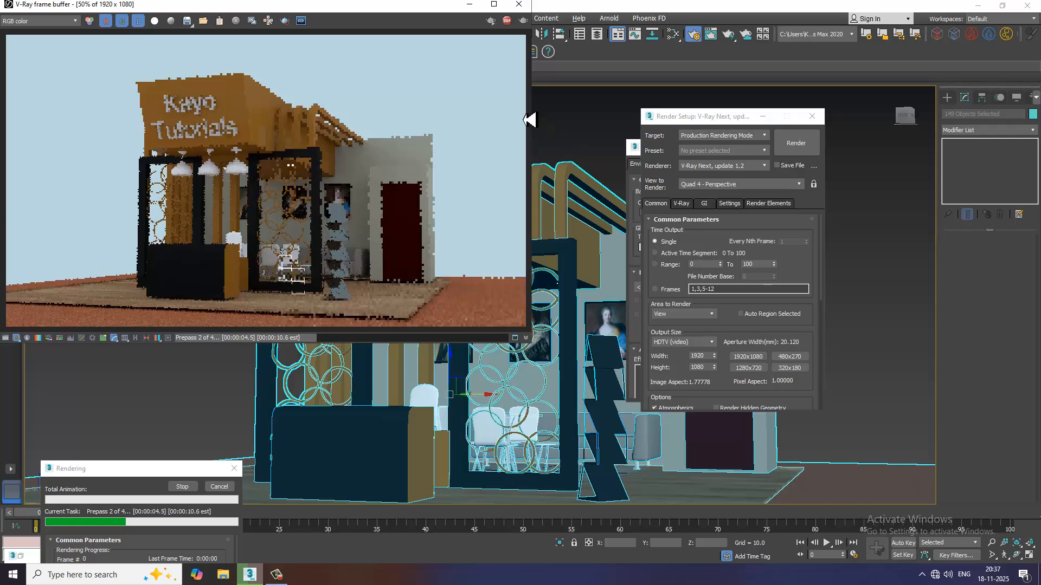
pyautogui.click(519, 5)
pyautogui.click(763, 116)
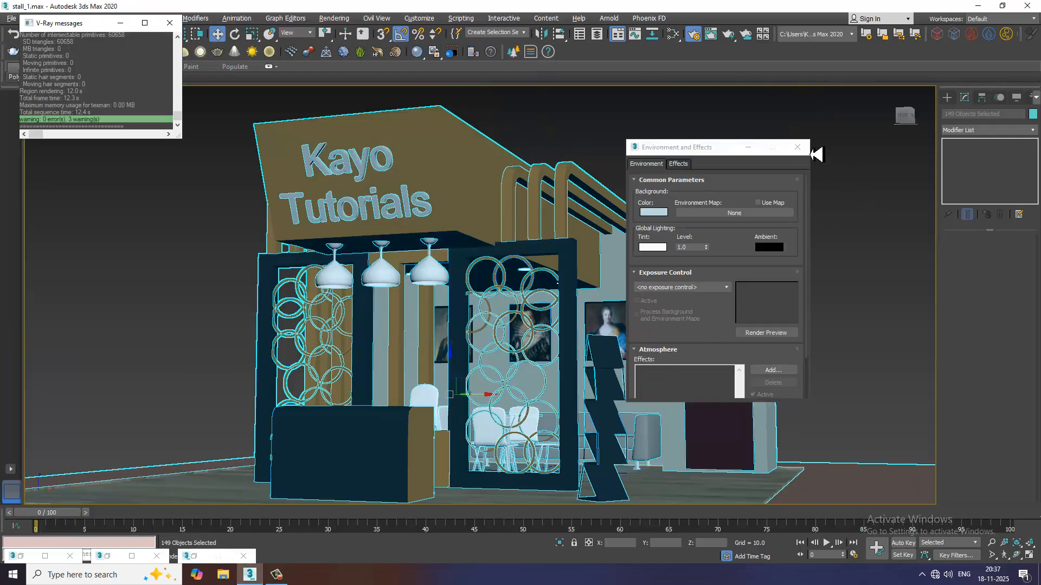
pyautogui.click(750, 148)
# Clear the selection and draw a photometric Target Light in the Right view, from the ceiling downlight nearest the entrance straight down to the floor
pyautogui.click(880, 237)
pyautogui.keyDown('alt'); pyautogui.moveTo(776, 320); pyautogui.dragTo(680, 232, button='middle'); pyautogui.keyUp('alt')
pyautogui.scroll(5, 655, 347)
pyautogui.keyDown('alt'); pyautogui.moveTo(699, 293); pyautogui.dragTo(495, 400, button='middle'); pyautogui.keyUp('alt')
pyautogui.scroll(-5, 534, 390)
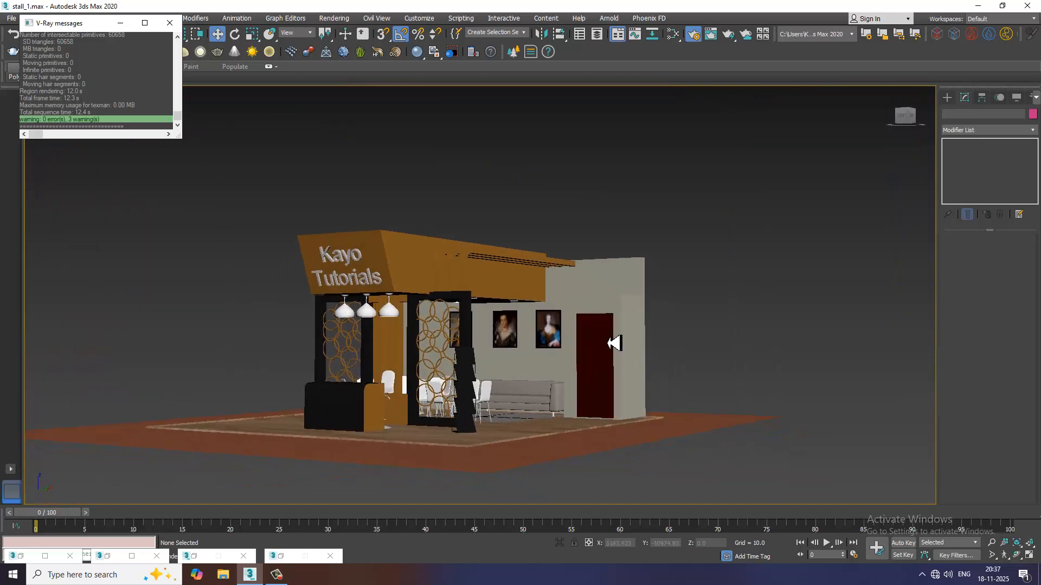
pyautogui.scroll(5, 618, 342)
pyautogui.scroll(-3, 620, 339)
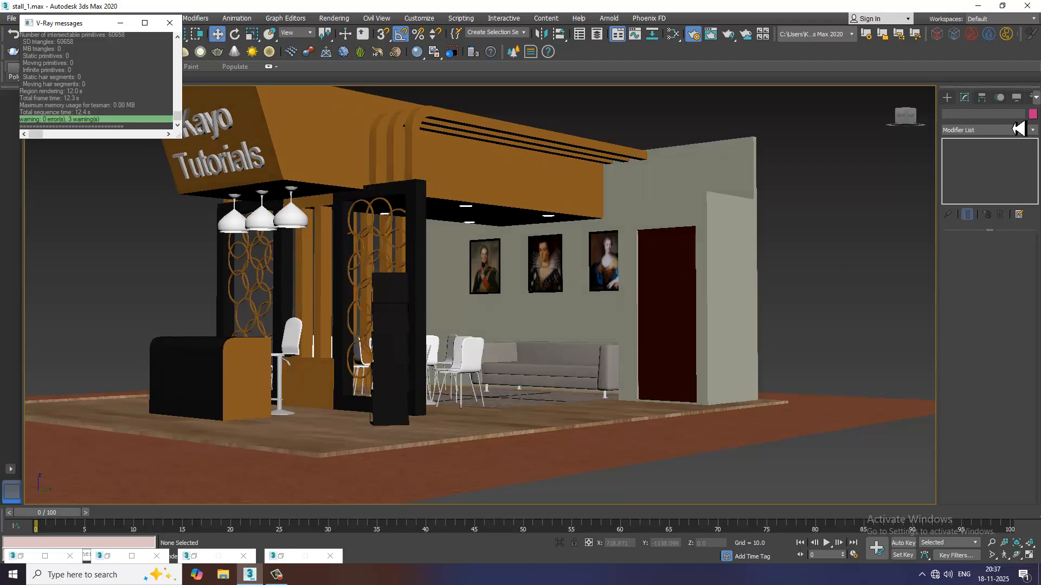
pyautogui.click(948, 101)
pyautogui.click(971, 112)
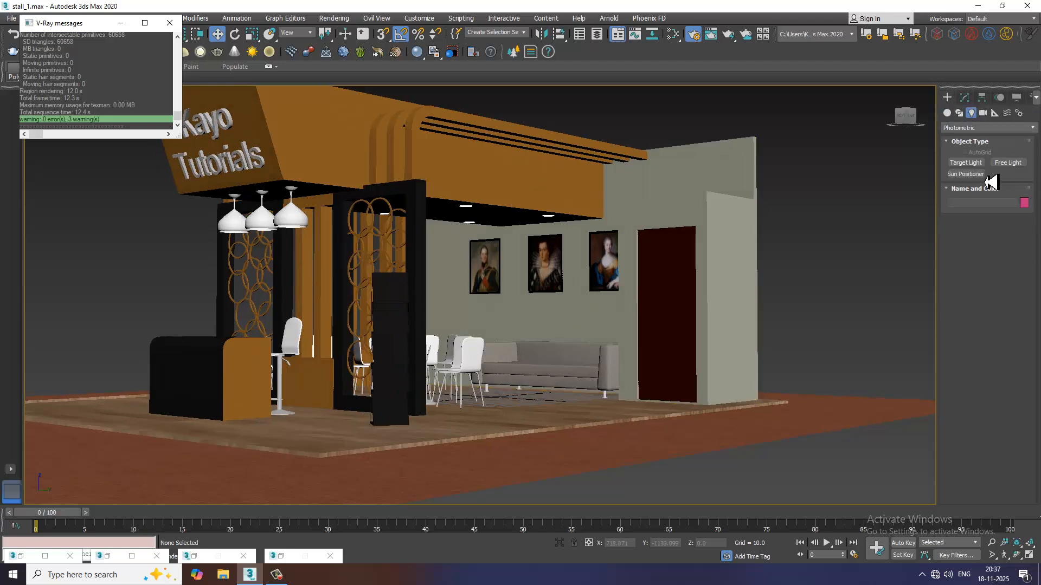
pyautogui.click(972, 164)
pyautogui.hotkey('alt', 'w')
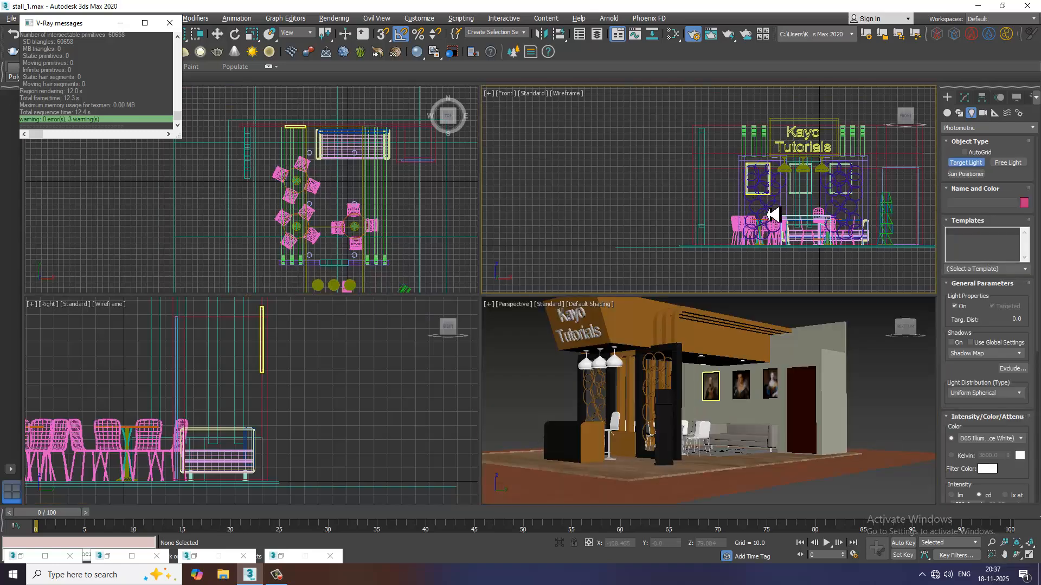
pyautogui.hotkey('alt', 'w')
pyautogui.scroll(2, 672, 243)
pyautogui.hotkey('alt', 'w')
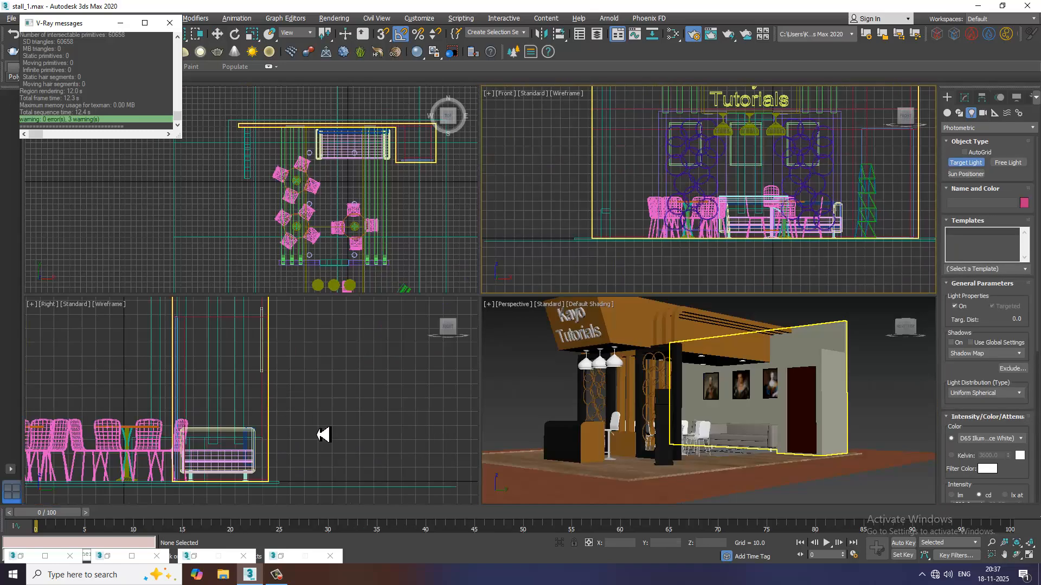
pyautogui.moveTo(353, 406); pyautogui.dragTo(339, 402, button='middle')
pyautogui.hotkey('alt', 'w')
pyautogui.scroll(-4, 444, 401)
pyautogui.scroll(3, 339, 360)
pyautogui.moveTo(339, 360); pyautogui.dragTo(531, 304, button='middle')
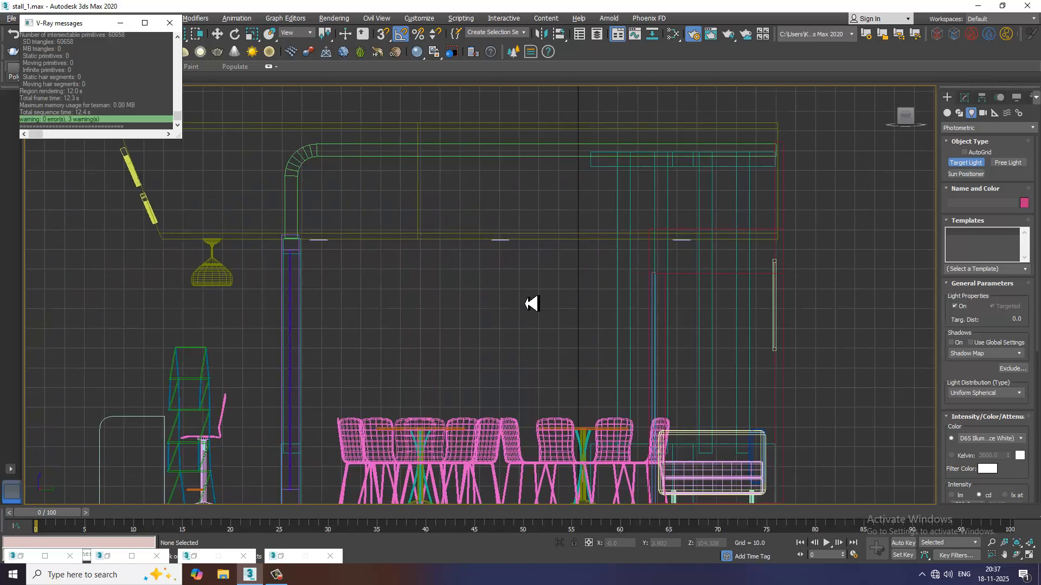
pyautogui.moveTo(324, 257); pyautogui.dragTo(384, 172, button='middle')
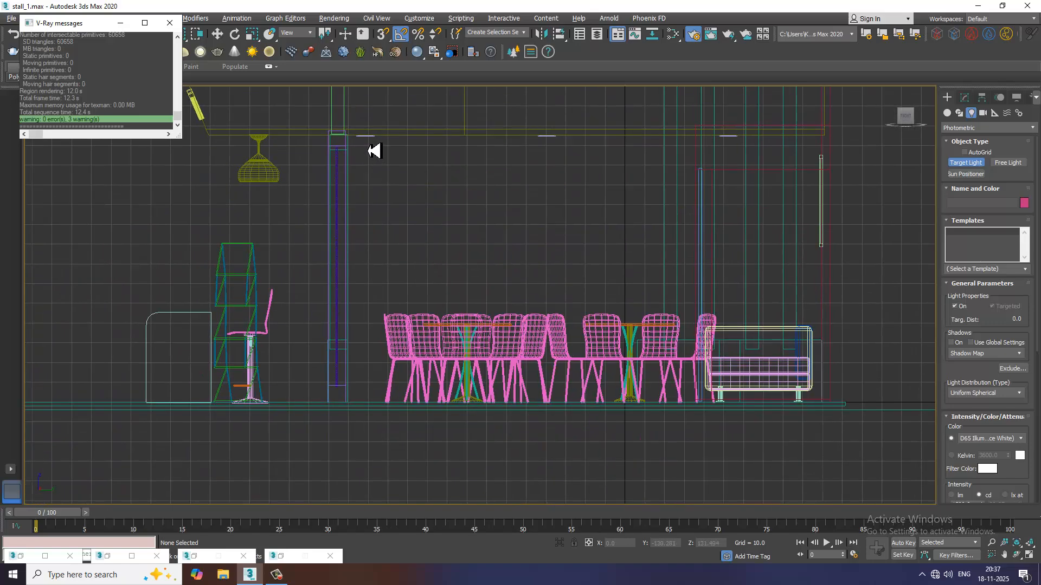
pyautogui.moveTo(365, 139); pyautogui.dragTo(369, 408)
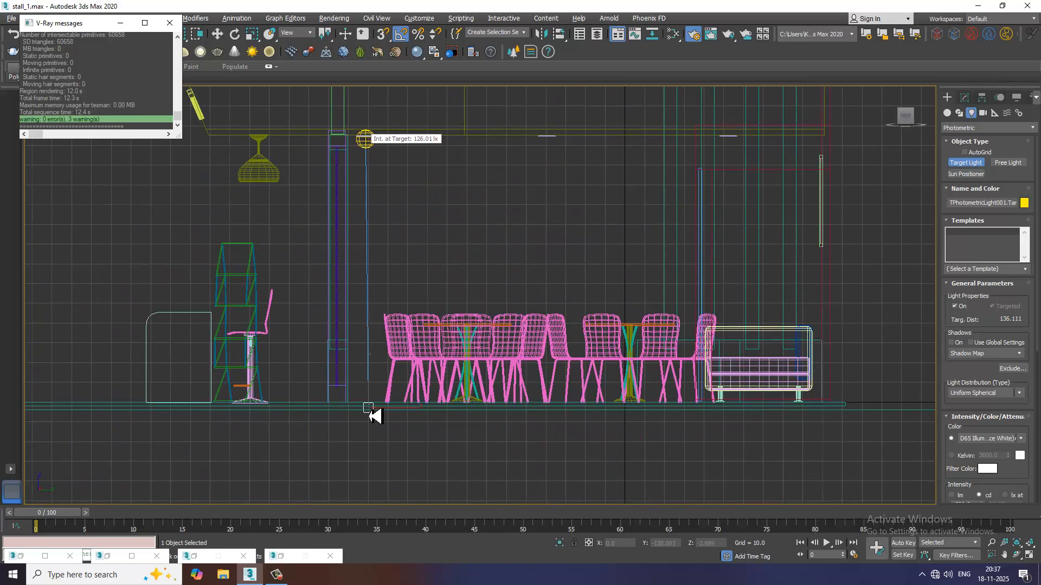
pyautogui.press('w')
# Return to the maximised perspective view, minimise the V-Ray messages window and restrict the selection filter to Lights
pyautogui.hotkey('alt', 'w')
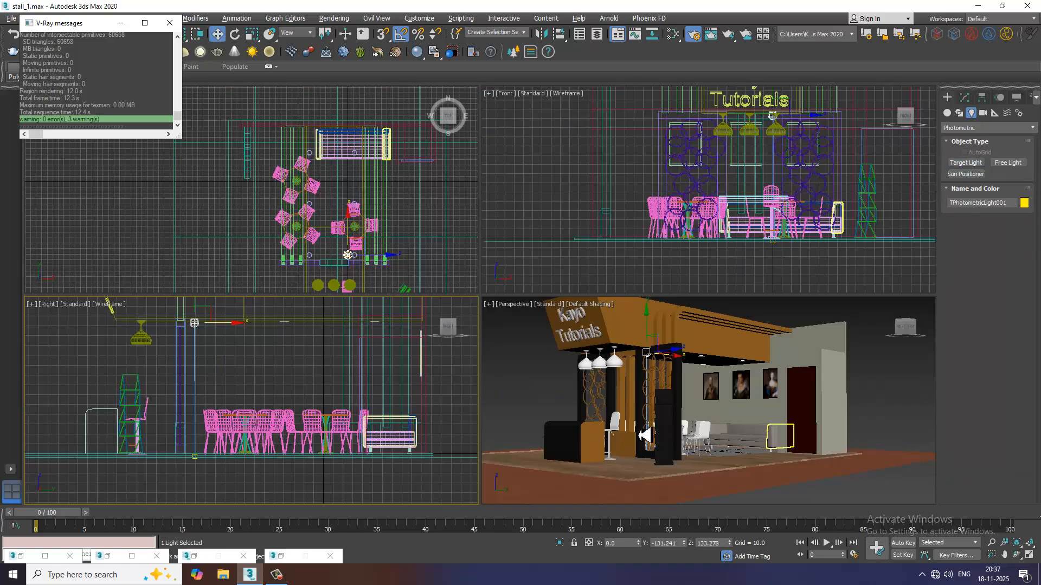
pyautogui.rightClick(862, 479)
pyautogui.hotkey('alt', 'w')
pyautogui.keyDown('alt'); pyautogui.moveTo(711, 365); pyautogui.dragTo(759, 347, button='middle'); pyautogui.keyUp('alt')
pyautogui.keyDown('alt'); pyautogui.moveTo(569, 314); pyautogui.dragTo(635, 336, button='middle'); pyautogui.keyUp('alt')
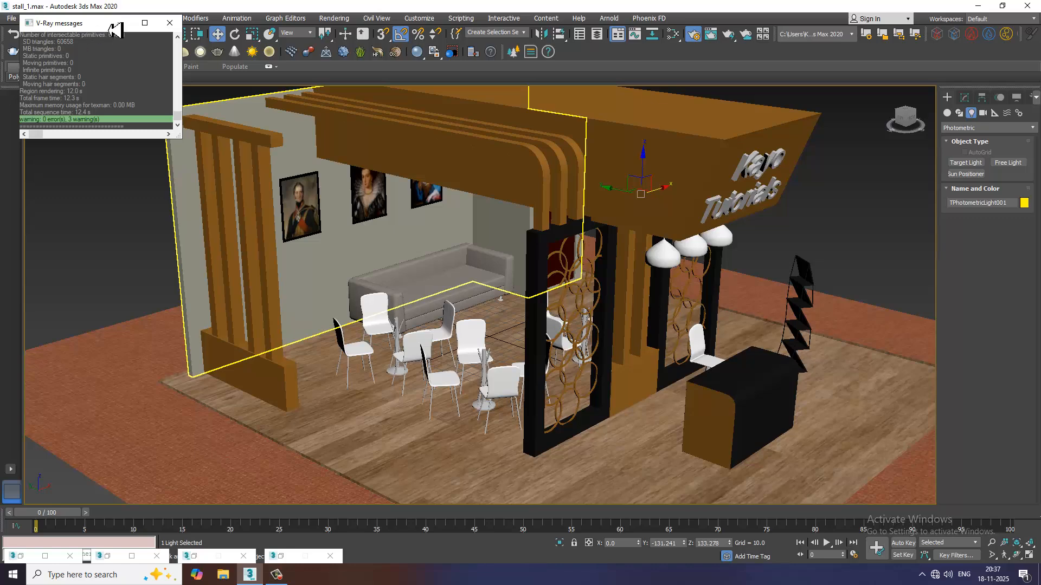
pyautogui.click(118, 23)
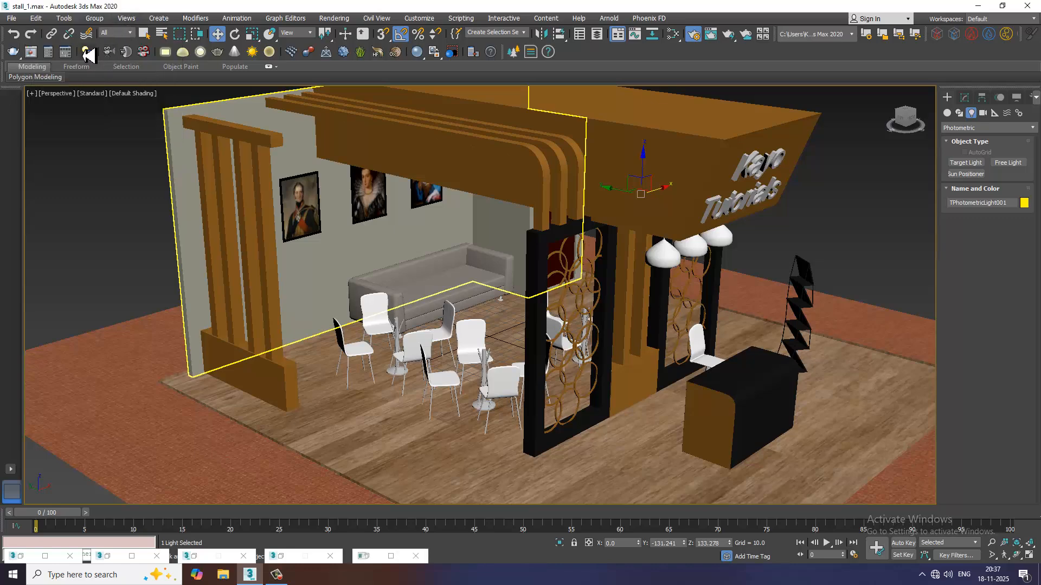
pyautogui.click(120, 34)
pyautogui.click(120, 64)
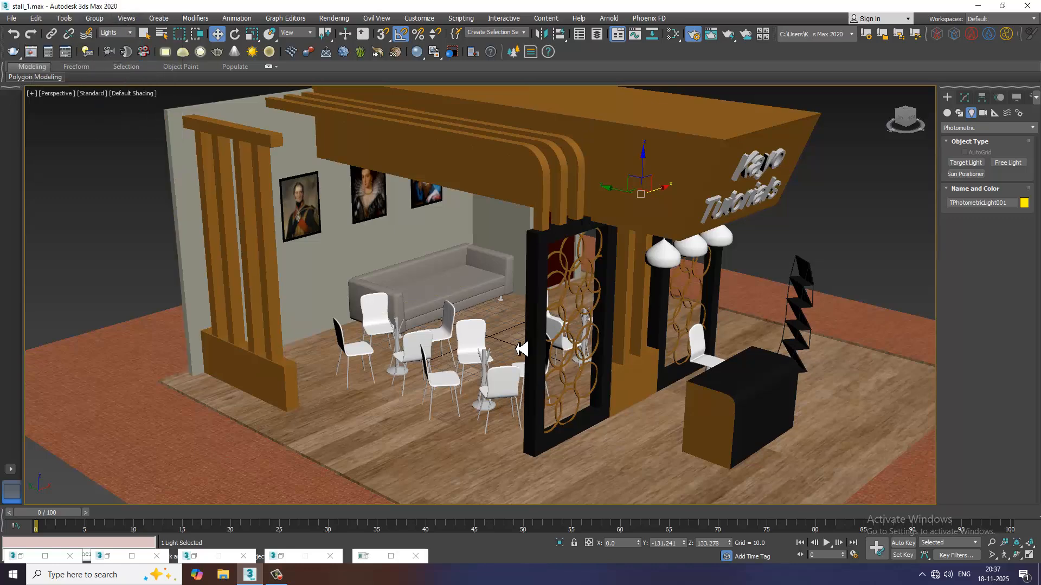
# Move the target light together with its target under a ceiling downlight, ending slightly below the fixture at about X 12.9, Y -41.1, Z 127.8
pyautogui.keyDown('alt'); pyautogui.moveTo(179, 326); pyautogui.dragTo(715, 313, button='middle'); pyautogui.keyUp('alt')
pyautogui.press('F3')
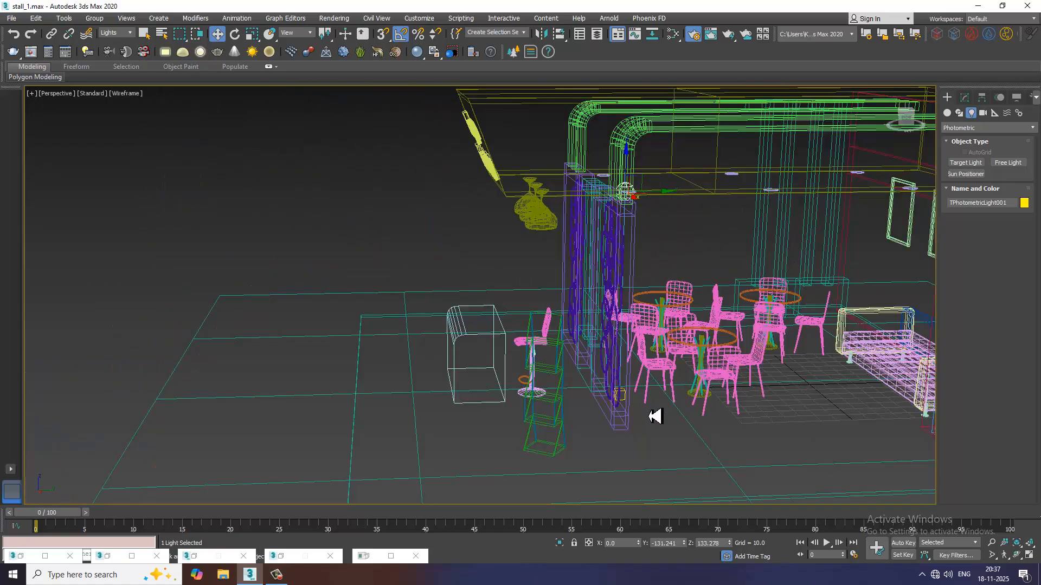
pyautogui.keyDown('alt'); pyautogui.moveTo(625, 399); pyautogui.dragTo(755, 371, button='middle'); pyautogui.keyUp('alt')
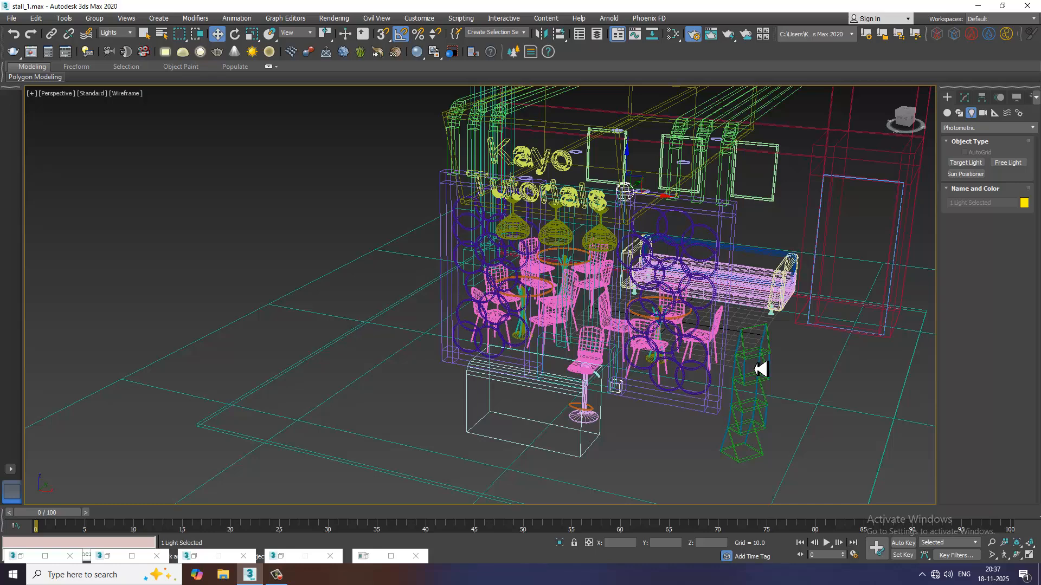
pyautogui.press('F3')
pyautogui.moveTo(662, 360)
pyautogui.keyDown('alt'); pyautogui.mouseDown(button='middle')
pyautogui.moveTo(679, 257)
pyautogui.moveTo(685, 278)
pyautogui.moveTo(649, 229)
pyautogui.mouseUp(button='middle'); pyautogui.keyUp('alt')
pyautogui.keyDown('alt'); pyautogui.moveTo(611, 438); pyautogui.dragTo(756, 434, button='middle'); pyautogui.keyUp('alt')
pyautogui.keyDown('alt'); pyautogui.moveTo(790, 254); pyautogui.dragTo(809, 232, button='middle'); pyautogui.keyUp('alt')
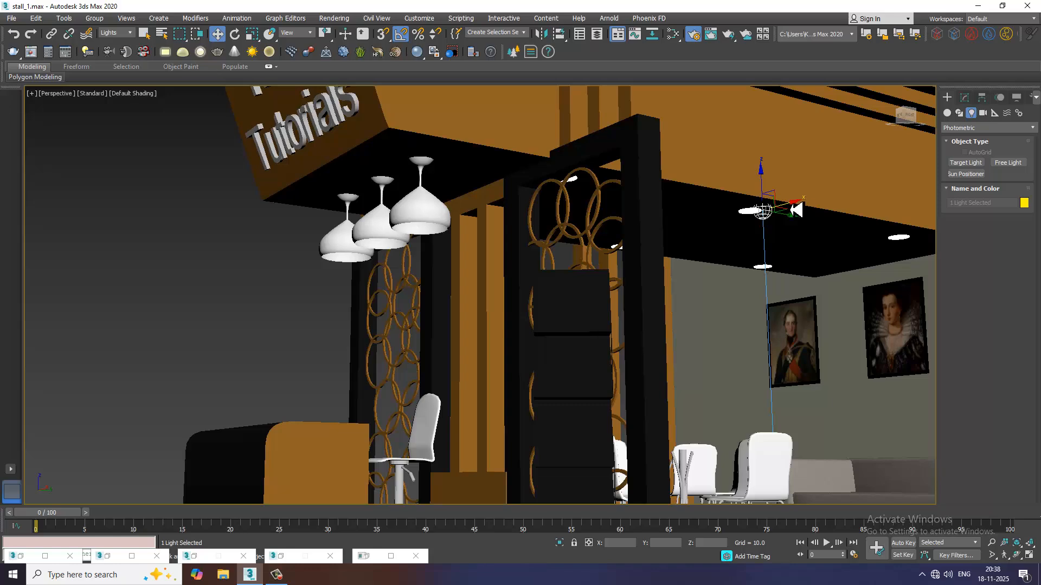
pyautogui.moveTo(796, 210); pyautogui.dragTo(785, 213)
pyautogui.click(833, 182)
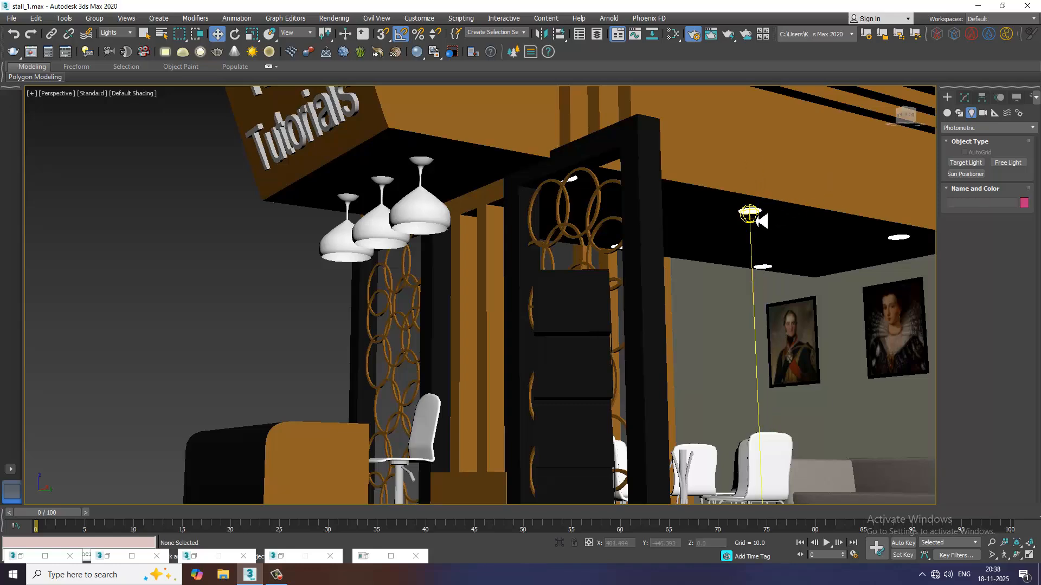
pyautogui.click(755, 221)
pyautogui.moveTo(749, 195); pyautogui.dragTo(755, 208)
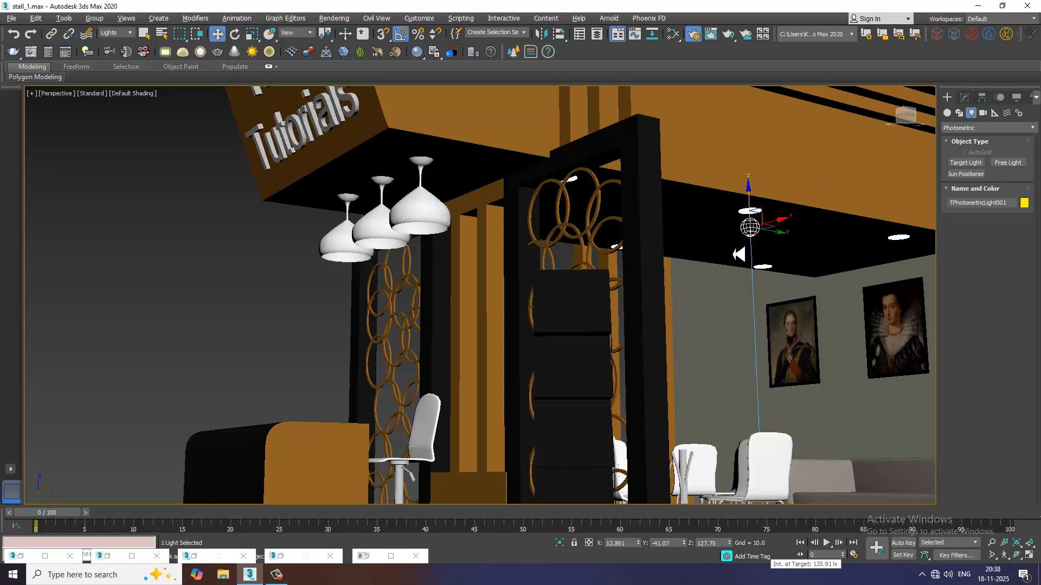
# Apply the 50W Halogen Bulb template to the selected photometric light
pyautogui.scroll(-3, 733, 255)
pyautogui.keyDown('alt'); pyautogui.moveTo(734, 254); pyautogui.dragTo(739, 271); pyautogui.keyUp('alt')
pyautogui.keyDown('alt'); pyautogui.moveTo(739, 271); pyautogui.dragTo(607, 264, button='middle'); pyautogui.keyUp('alt')
pyautogui.scroll(-3, 689, 260)
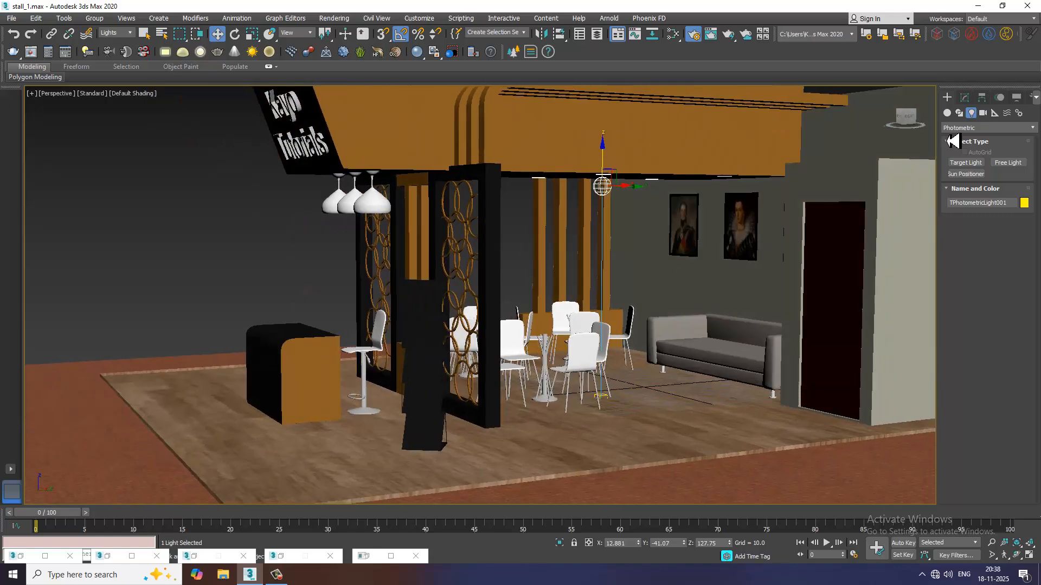
pyautogui.click(965, 99)
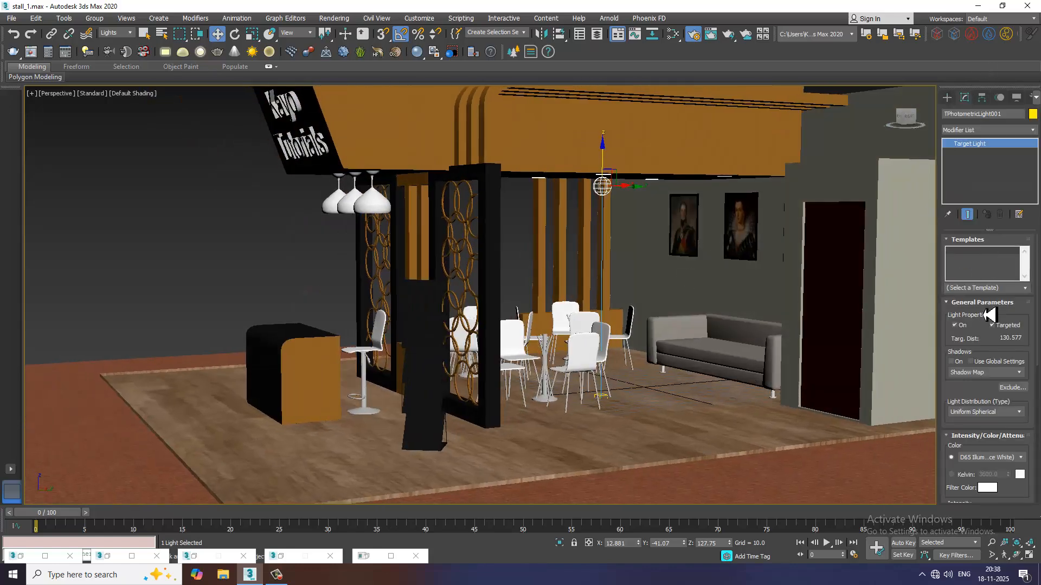
pyautogui.click(1024, 288)
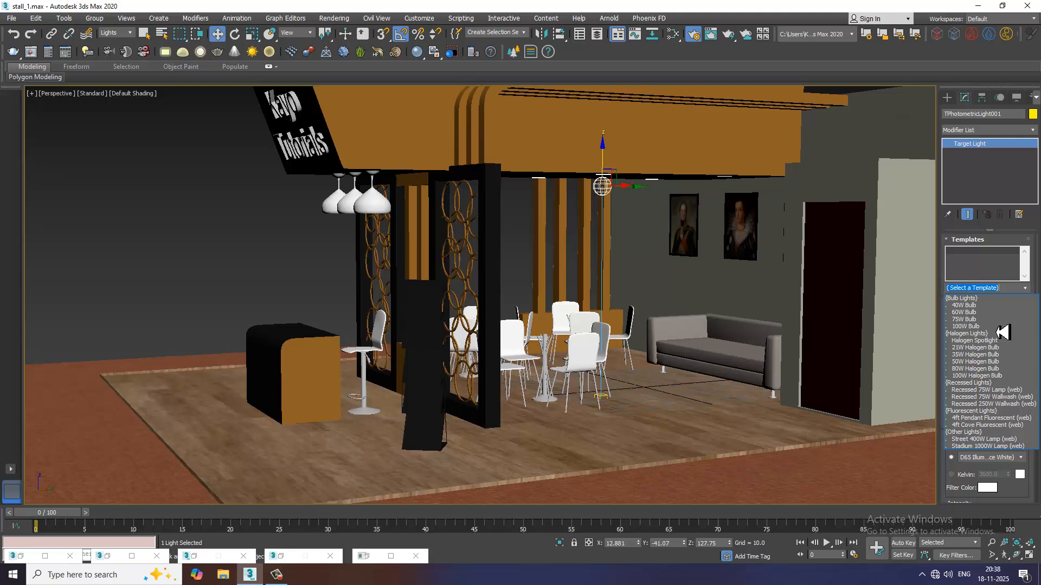
pyautogui.click(1006, 361)
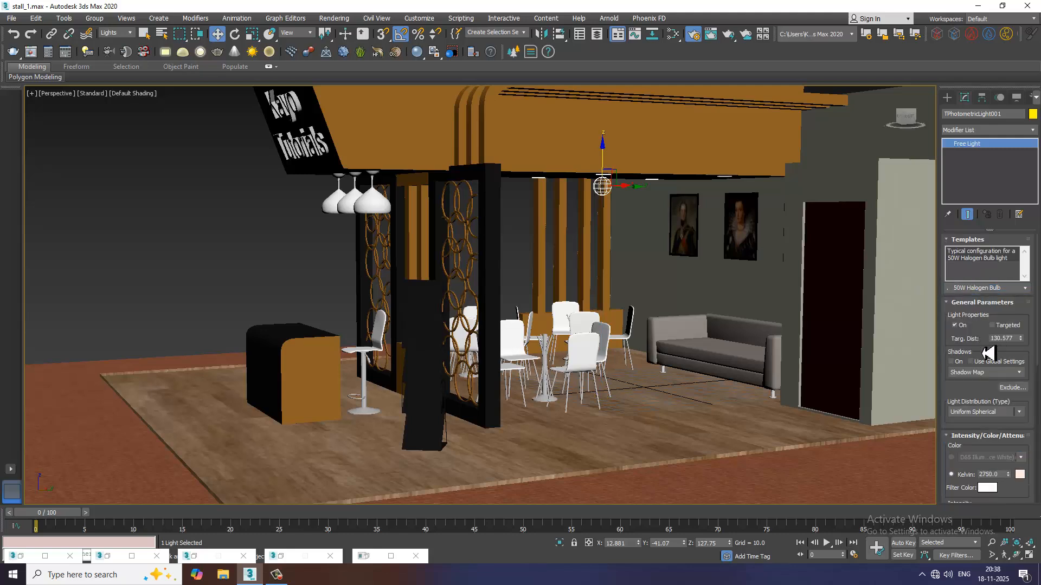
# Set the photometric light's distribution type to Uniform Diffuse and make the light targeted again
pyautogui.click(975, 376)
pyautogui.click(985, 358)
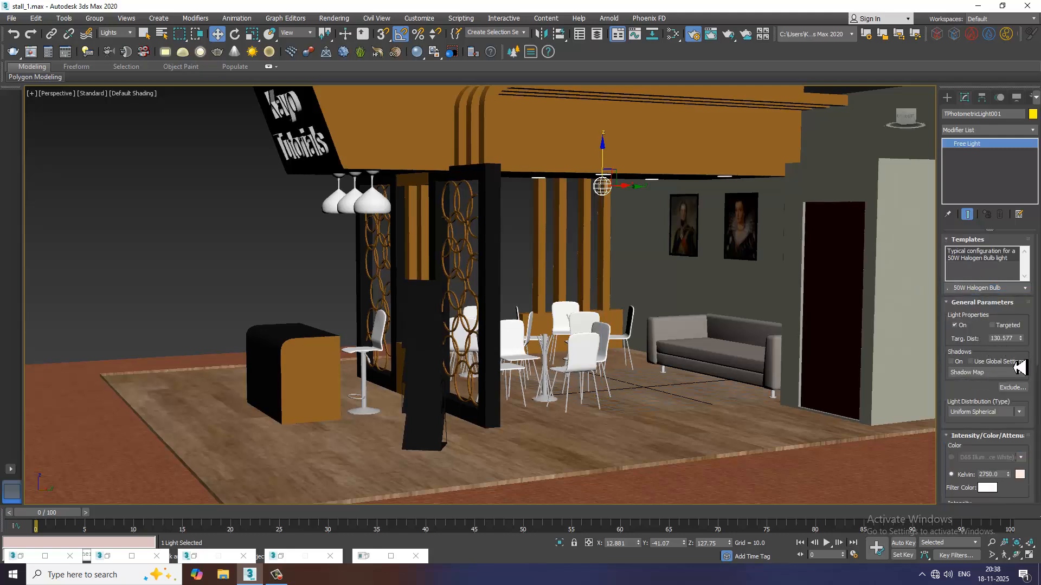
pyautogui.click(986, 413)
pyautogui.click(992, 437)
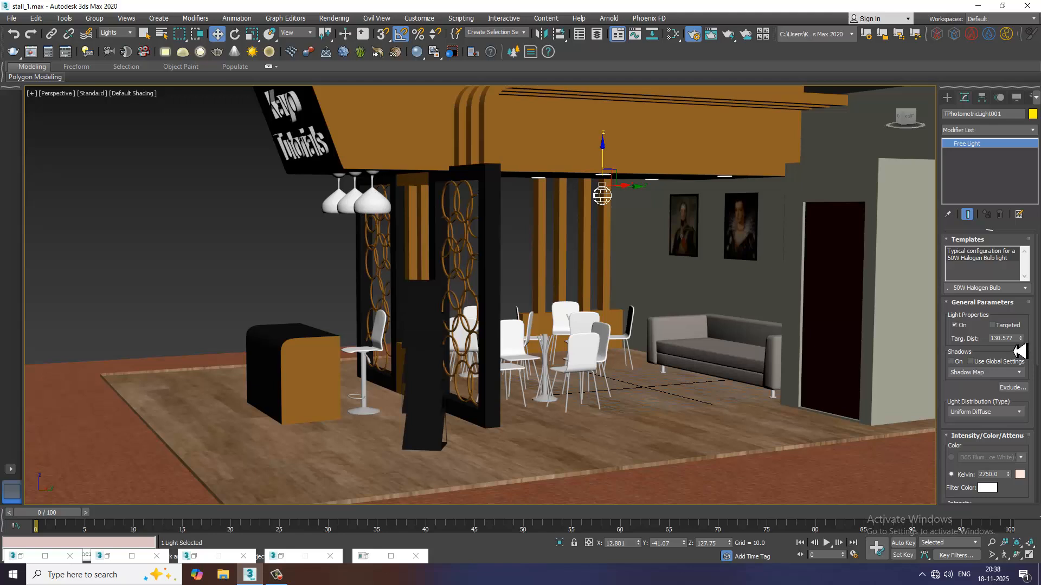
pyautogui.click(993, 326)
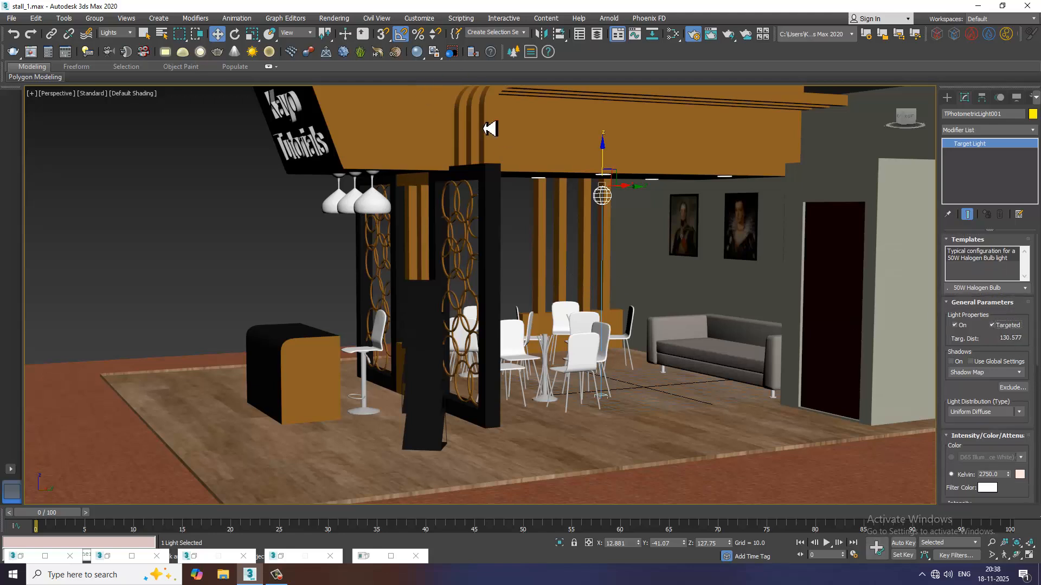
# Render the perspective view to check the new halogen light
pyautogui.click(334, 18)
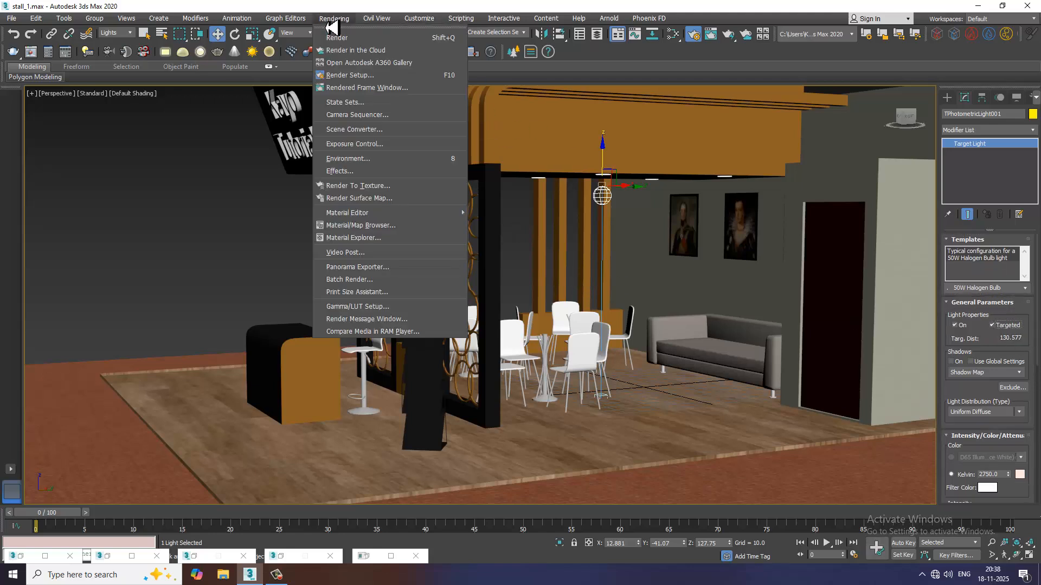
pyautogui.click(347, 37)
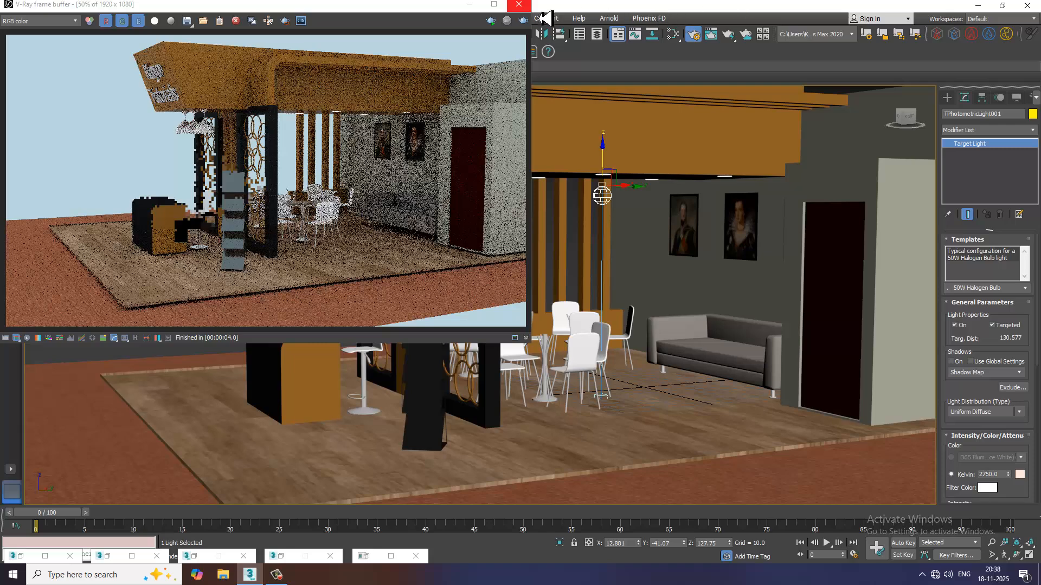
# Turn off the GI environment in the V-Ray render settings and run a test render of the perspective view
pyautogui.click(519, 5)
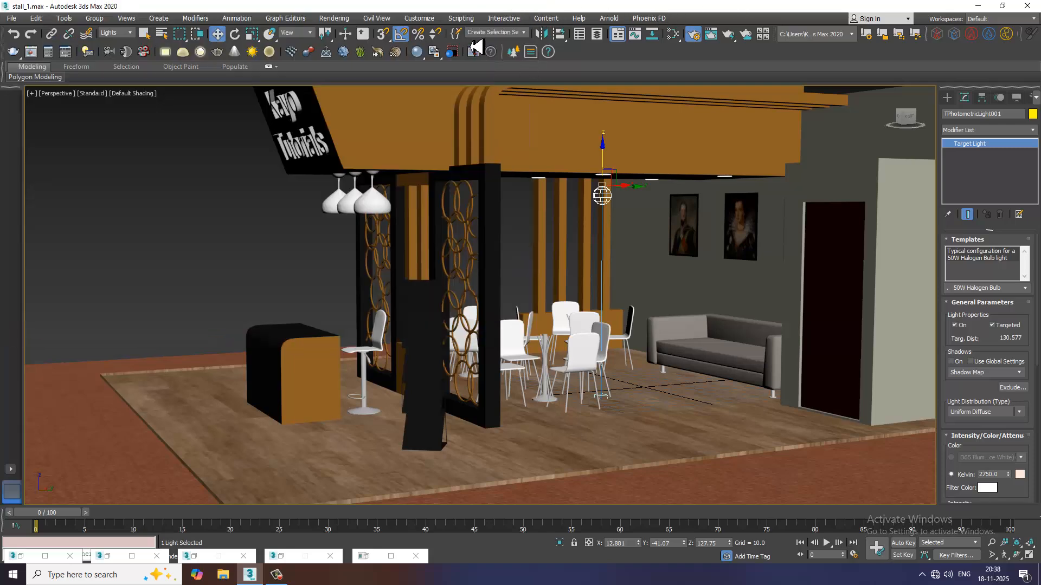
pyautogui.click(331, 18)
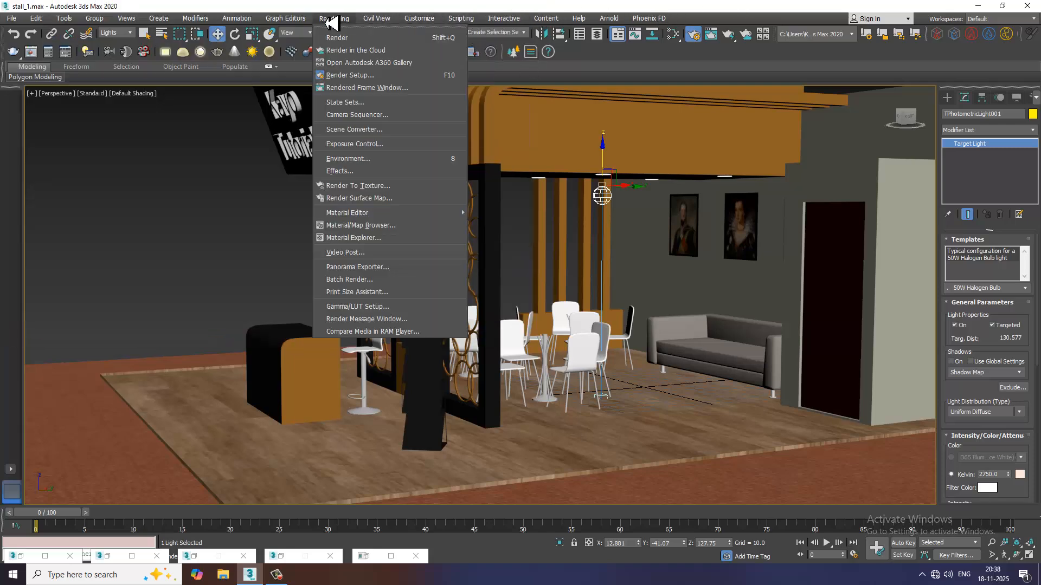
pyautogui.click(379, 79)
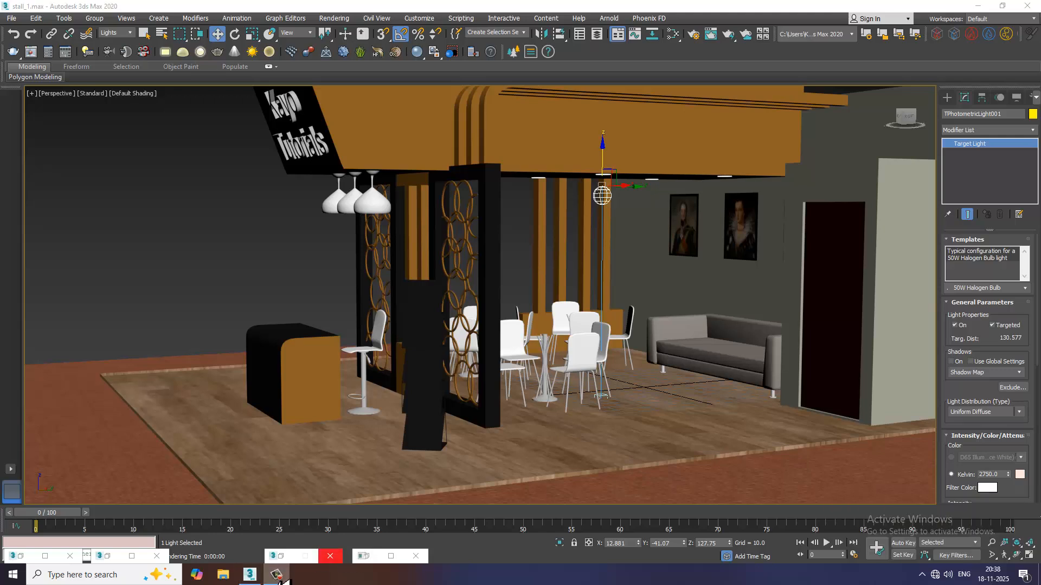
pyautogui.click(334, 18)
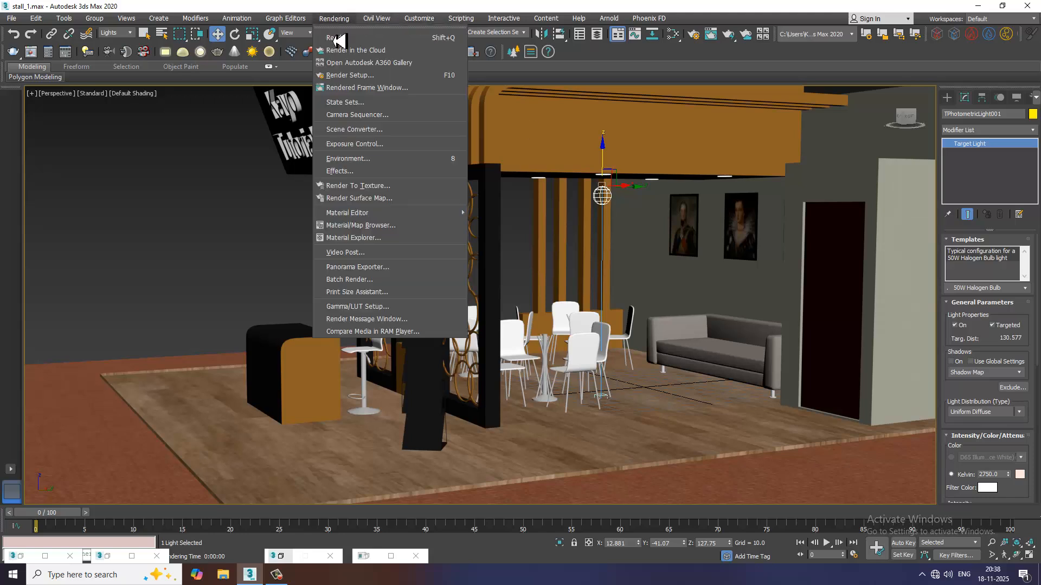
pyautogui.click(371, 79)
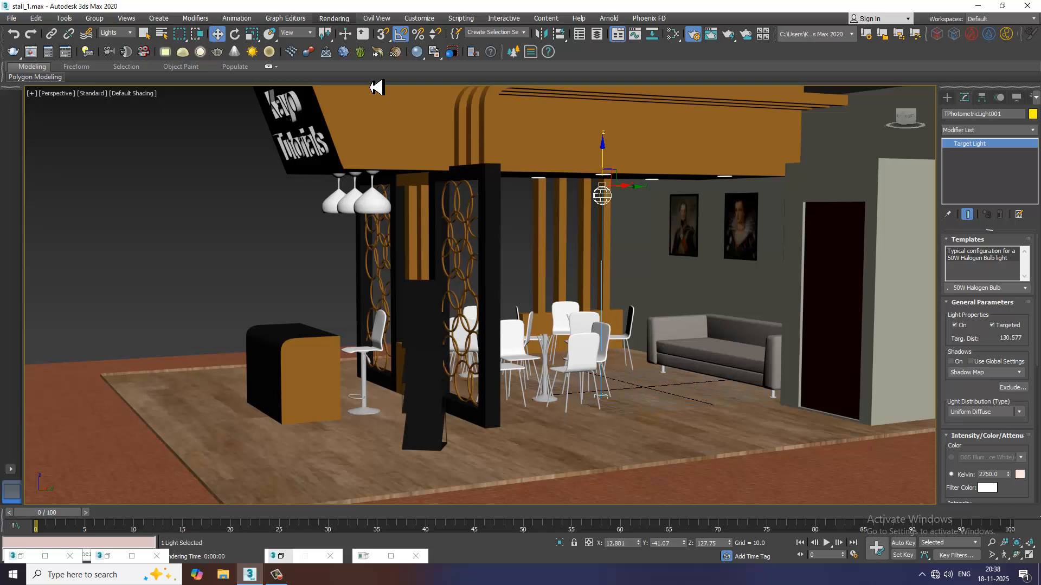
pyautogui.click(704, 203)
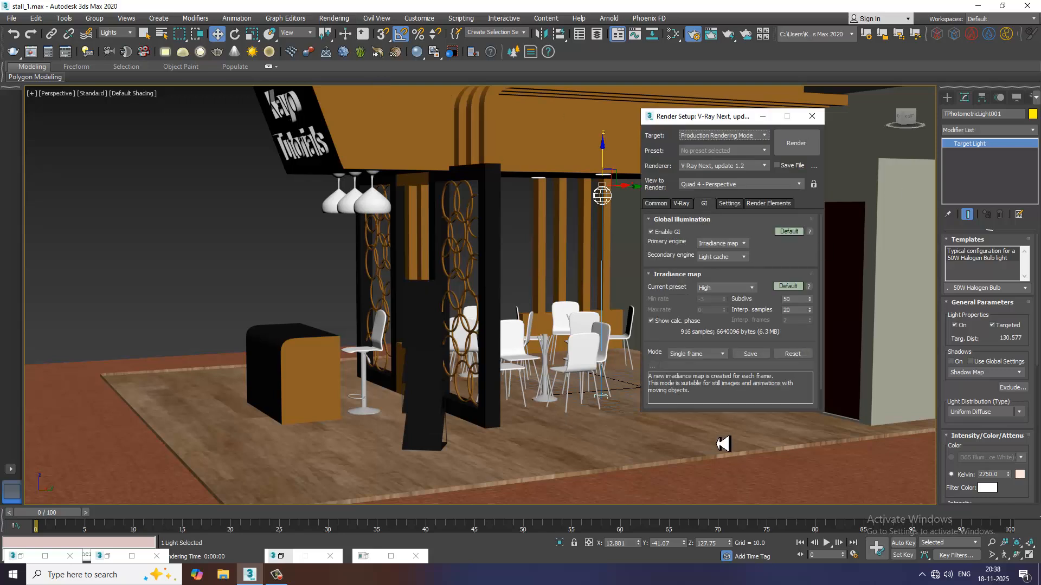
pyautogui.click(682, 204)
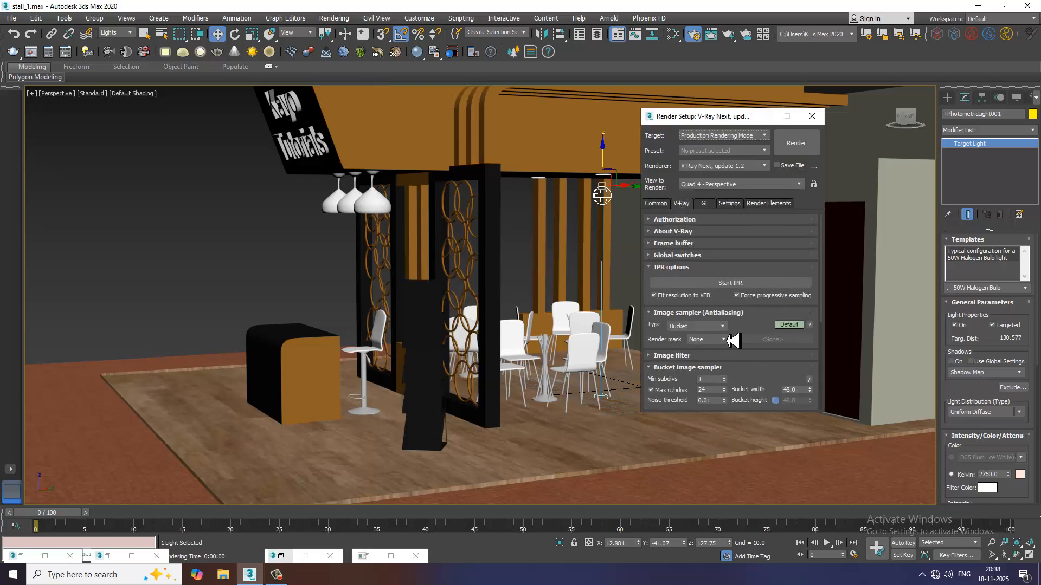
pyautogui.scroll(-5, 732, 340)
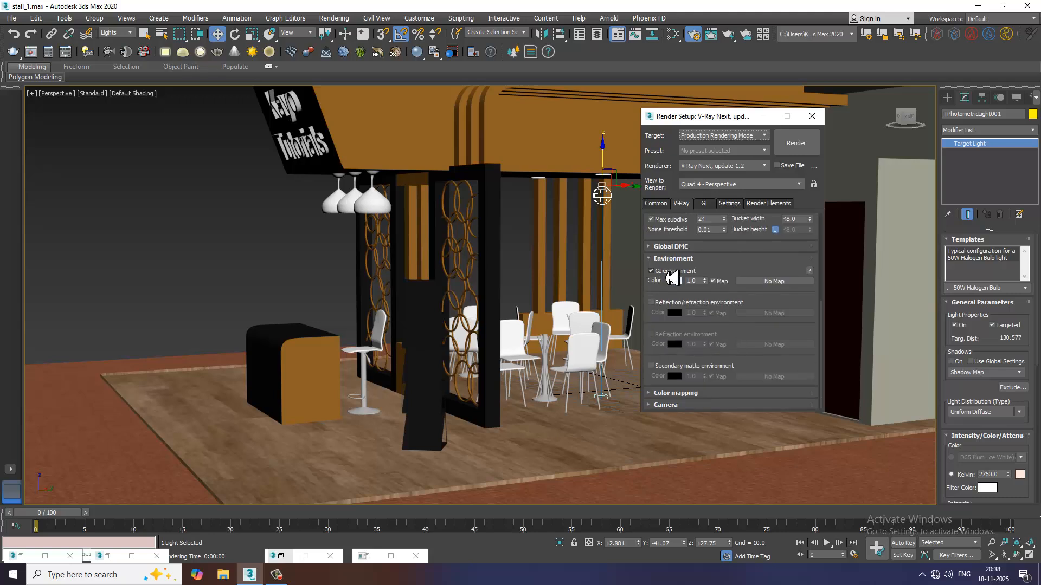
pyautogui.click(652, 271)
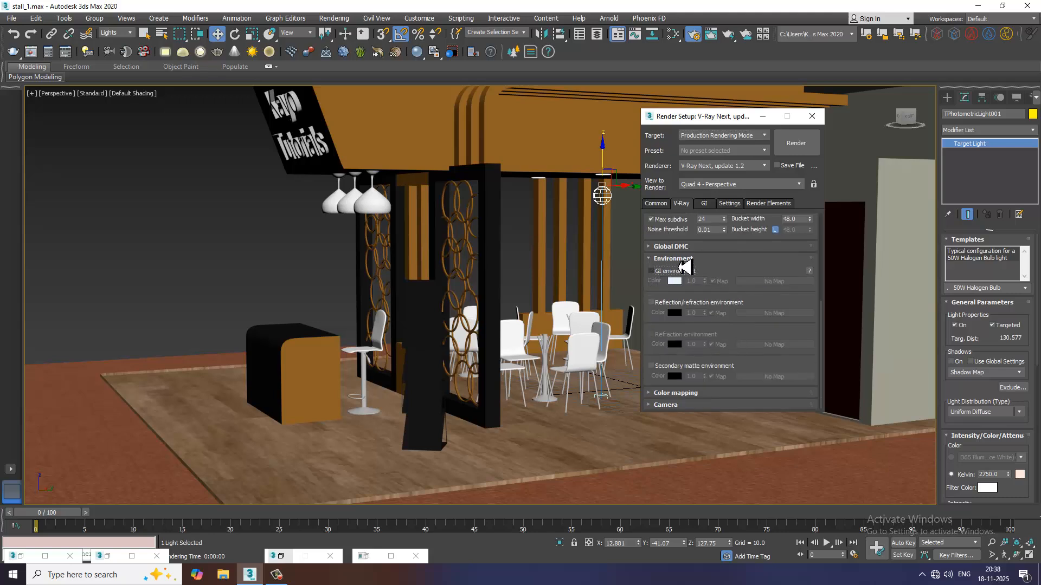
pyautogui.click(803, 153)
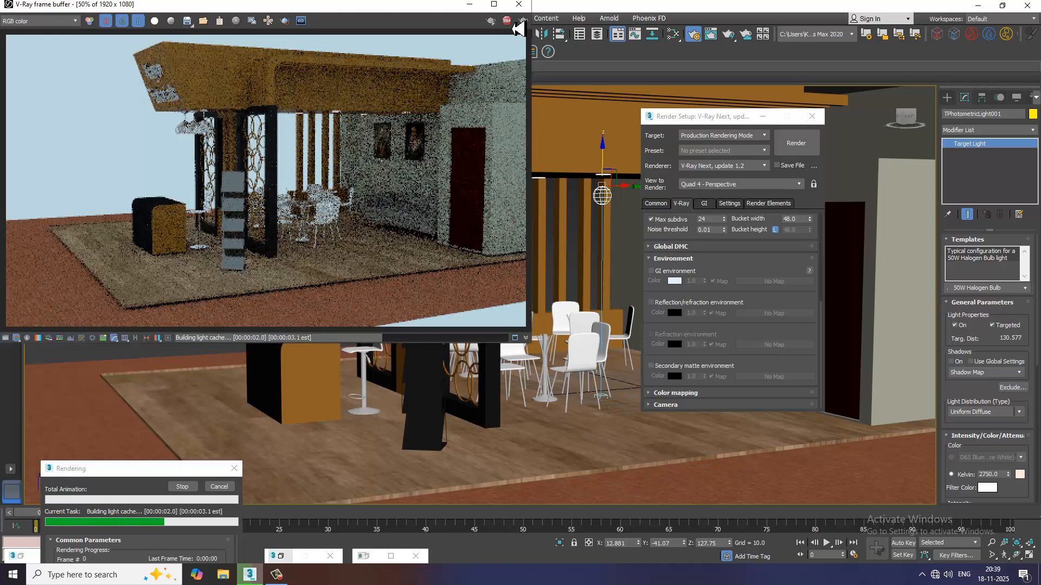
pyautogui.click(519, 4)
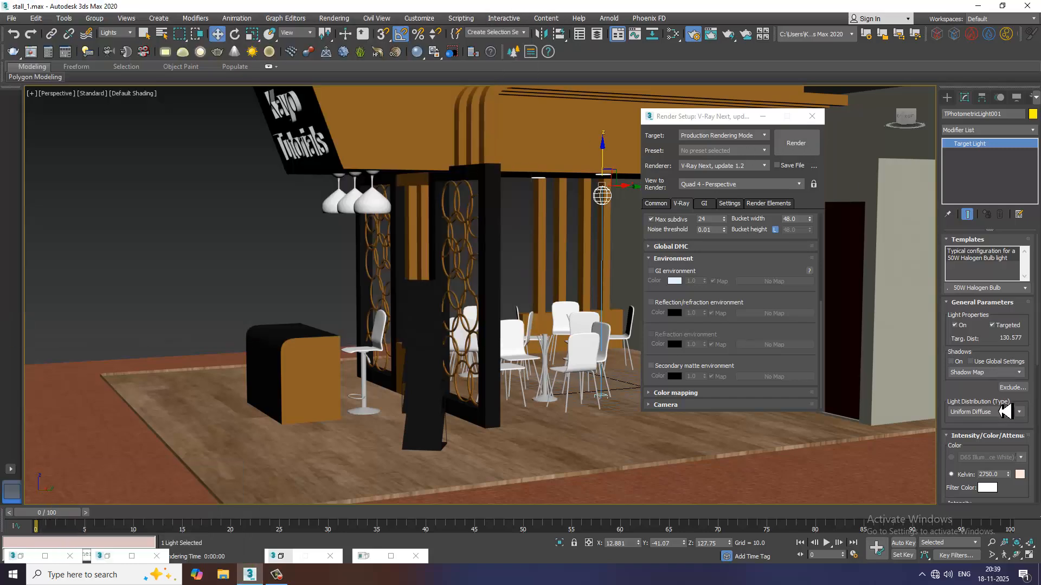
# Set the photometric light's colour to Halogen (Warm) and its dimming to 713%
pyautogui.click(951, 457)
pyautogui.click(1001, 458)
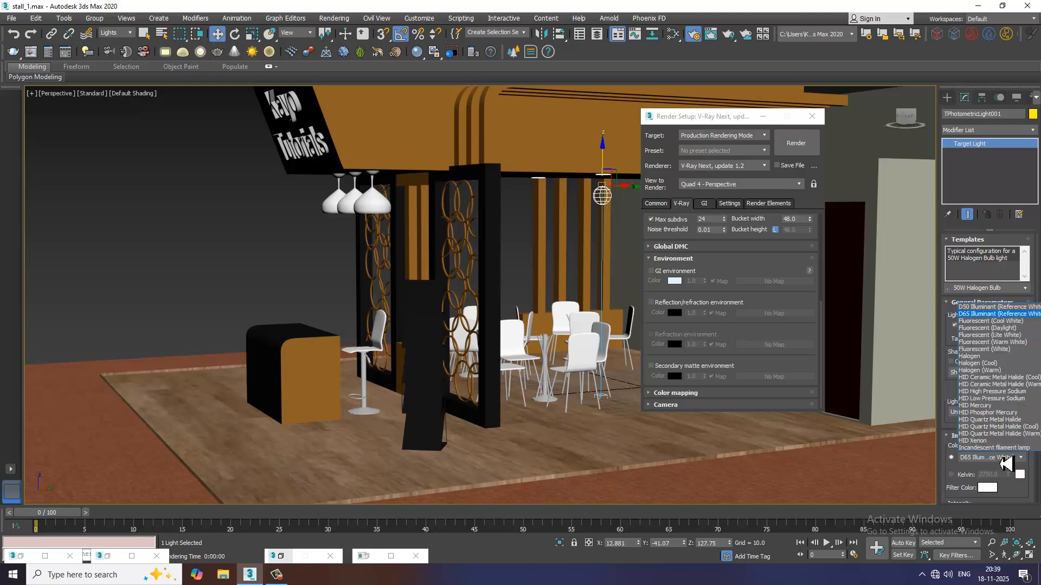
pyautogui.click(1003, 379)
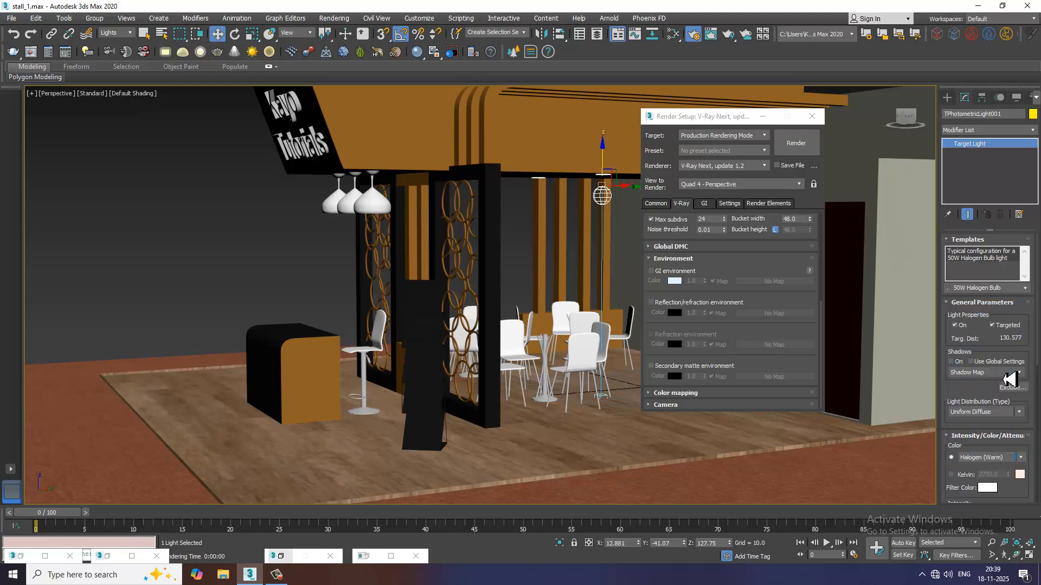
pyautogui.scroll(-3, 1023, 501)
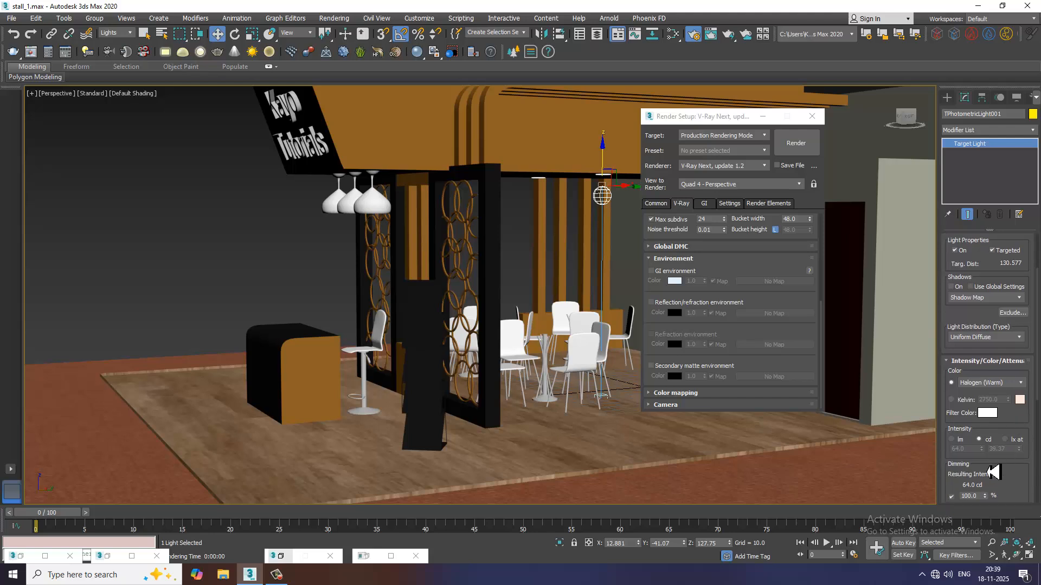
pyautogui.scroll(-1, 1017, 502)
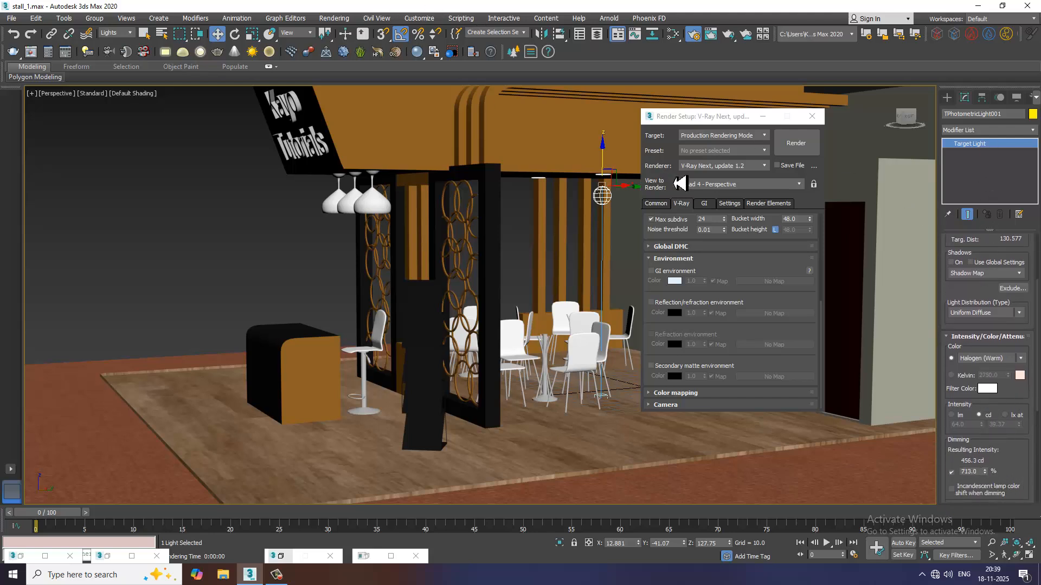
# Run a test render of the perspective view to check the warm halogen light, and close the frame buffer
pyautogui.click(795, 145)
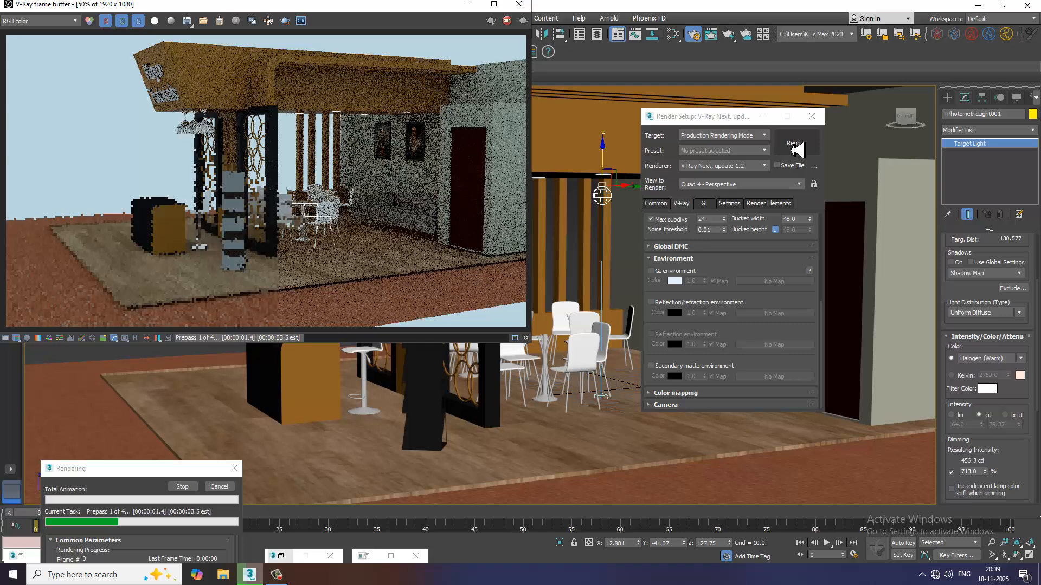
pyautogui.click(507, 20)
pyautogui.click(521, 5)
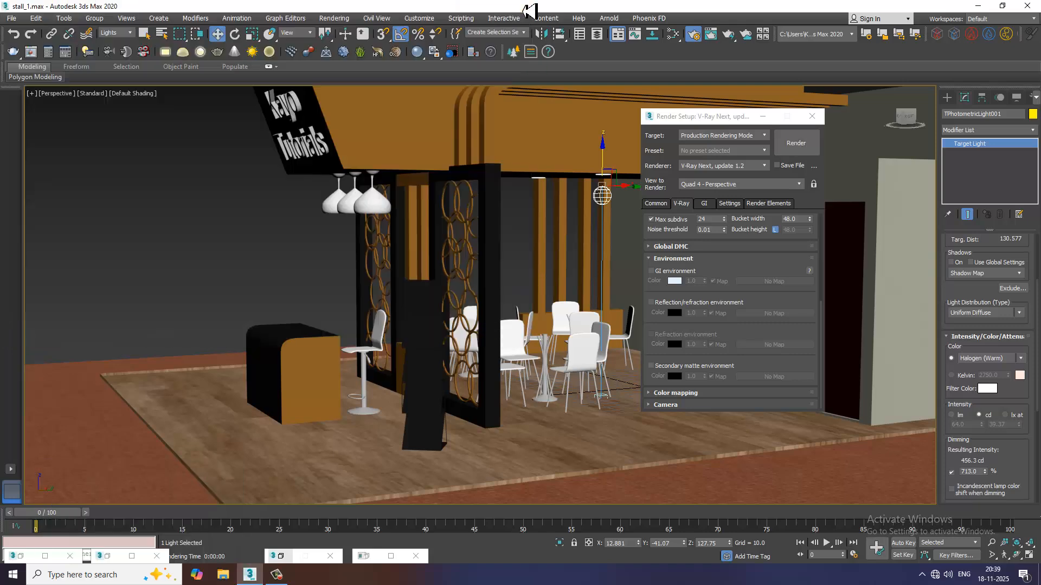
# Try a colour temperature of 1000 Kelvin with dimming raised to about 14024%, and test-render the perspective view
pyautogui.click(952, 376)
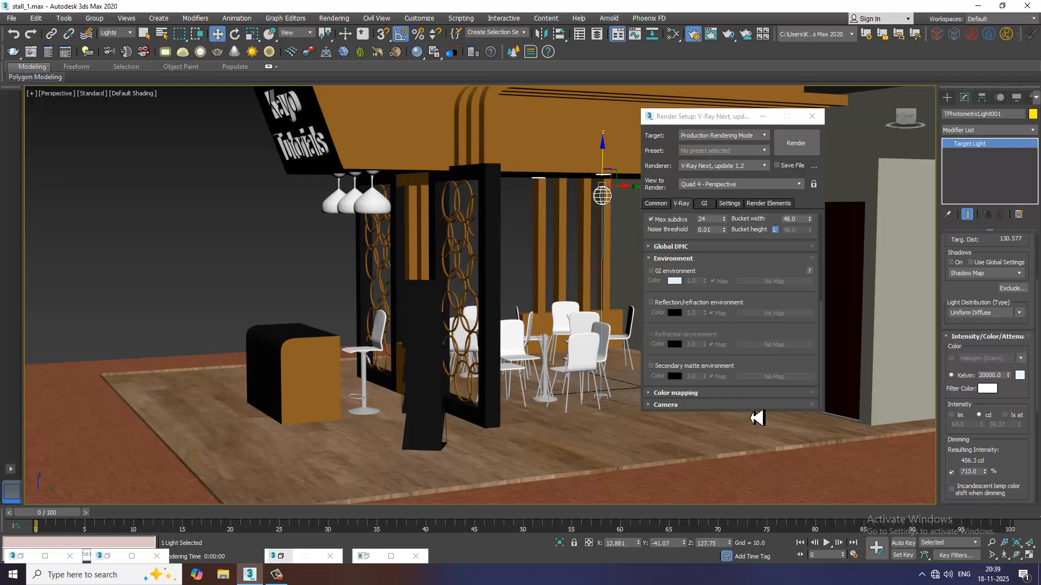
pyautogui.moveTo(1013, 381); pyautogui.dragTo(1011, 411)
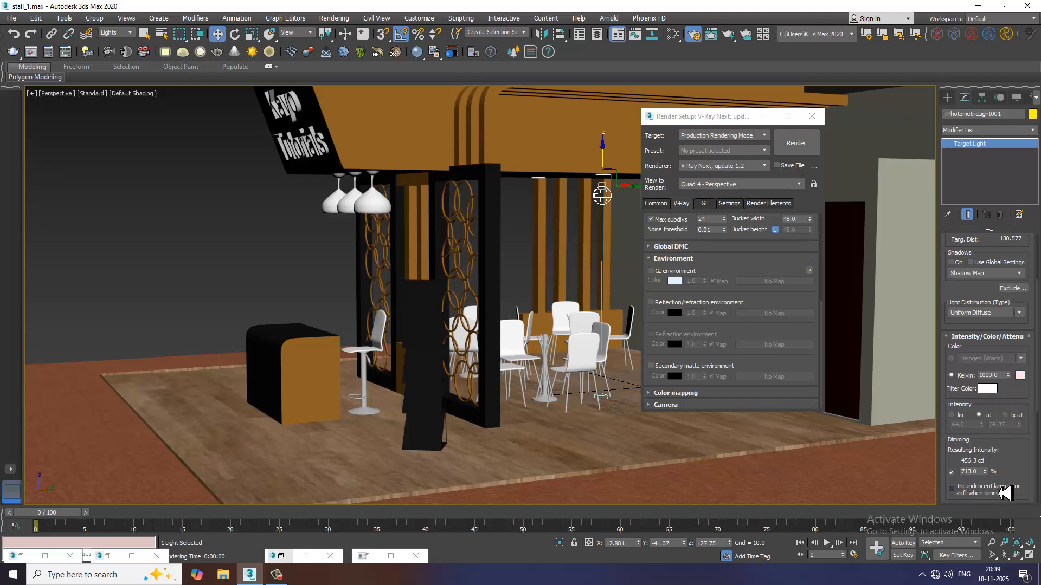
pyautogui.moveTo(996, 483); pyautogui.dragTo(947, 45)
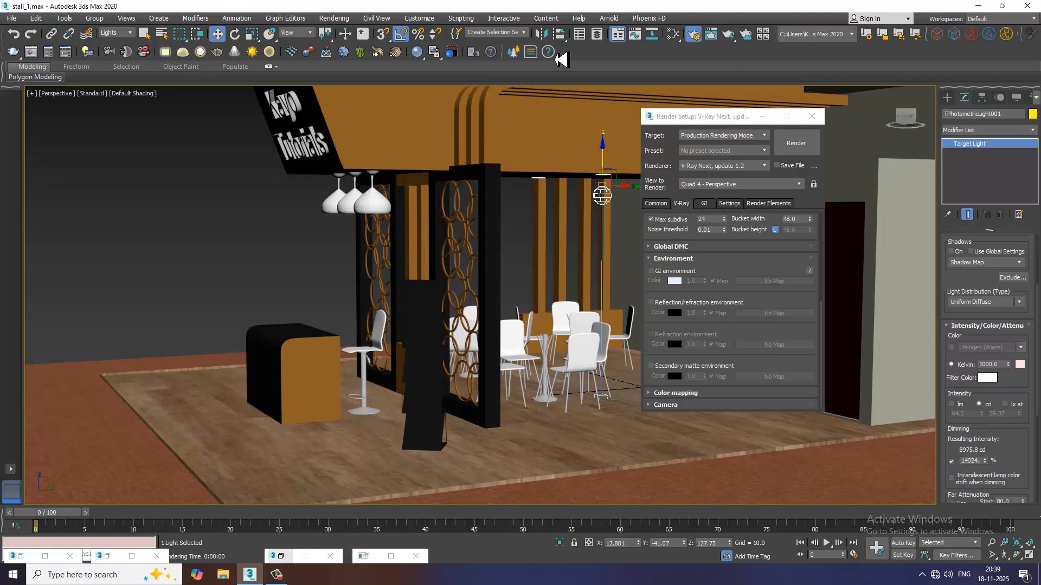
pyautogui.click(796, 144)
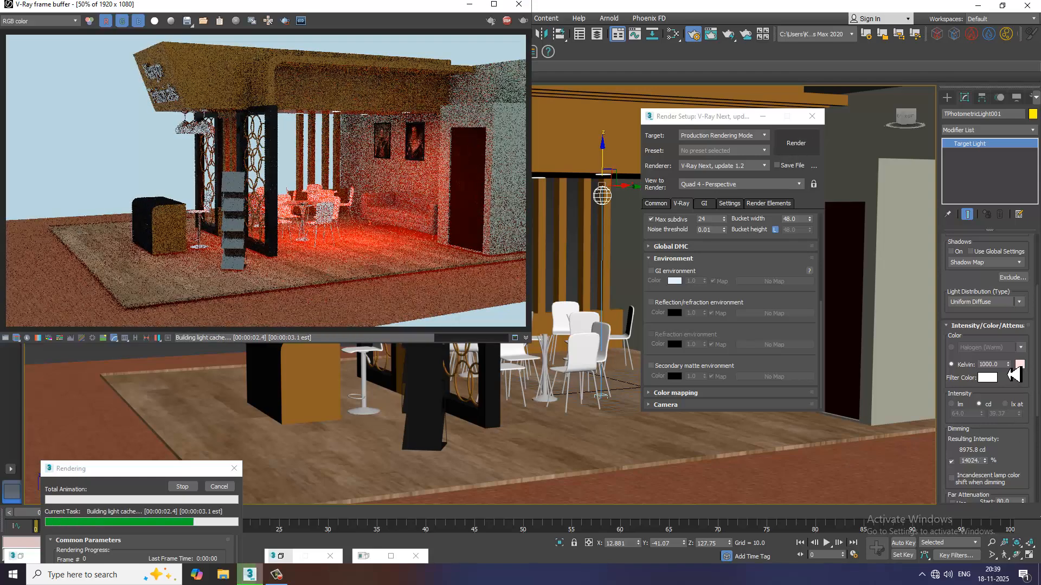
# Return the photometric light's colour to Halogen (Warm) and render the perspective view again
pyautogui.click(953, 350)
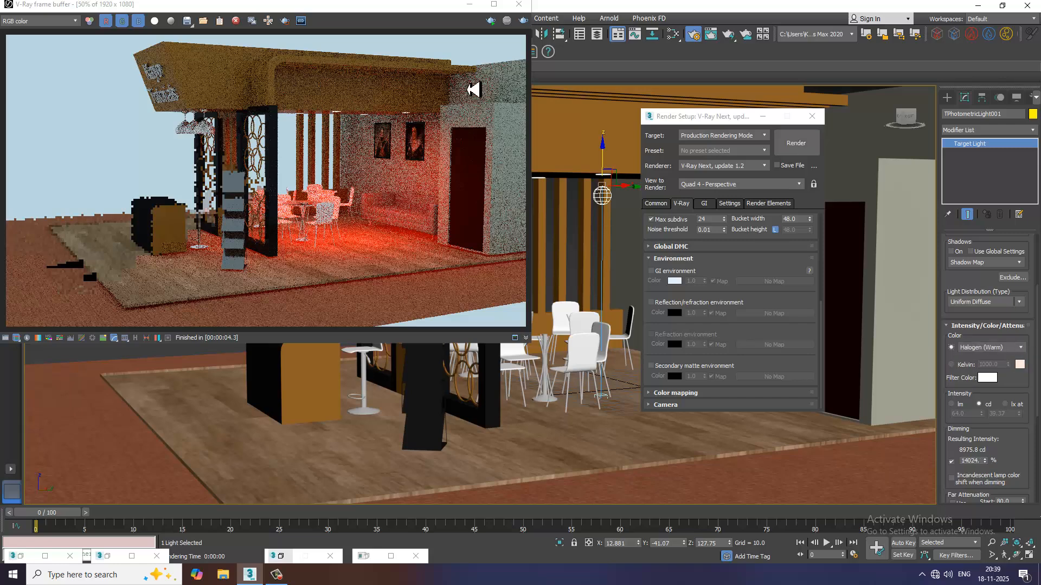
pyautogui.click(523, 22)
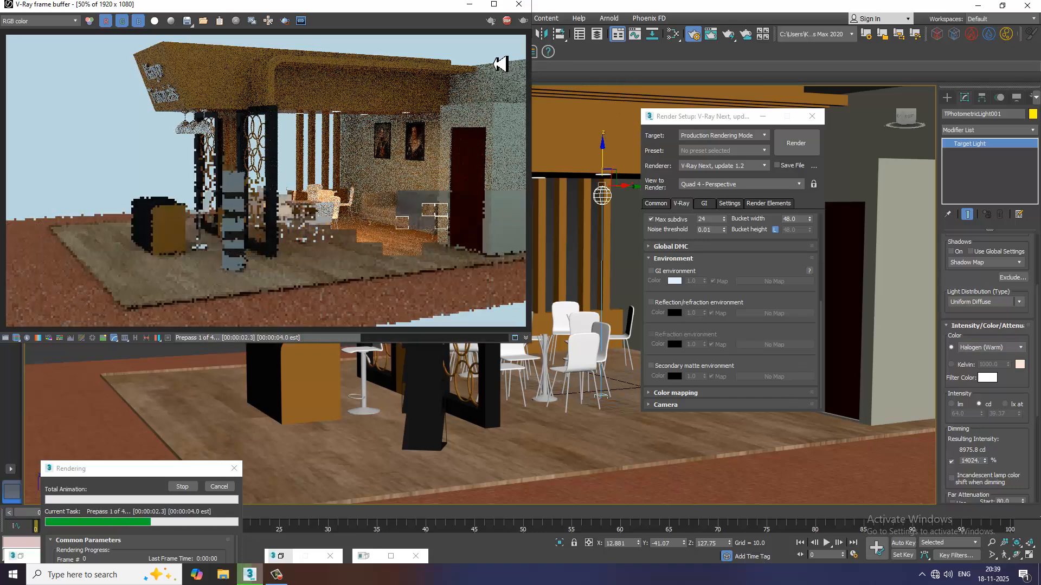
pyautogui.click(518, 4)
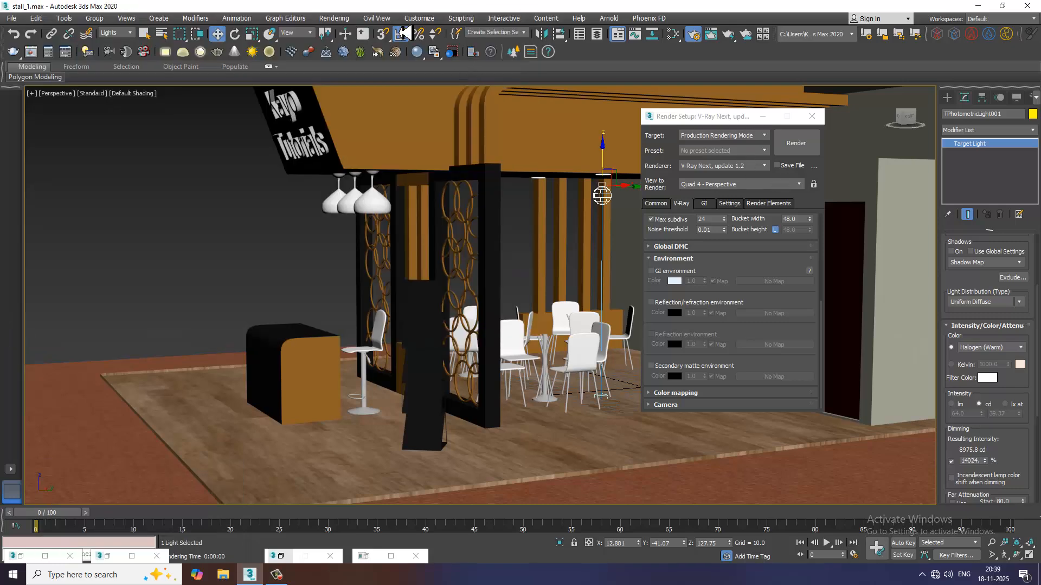
# Change the environment background colour to a neutral grey
pyautogui.click(333, 20)
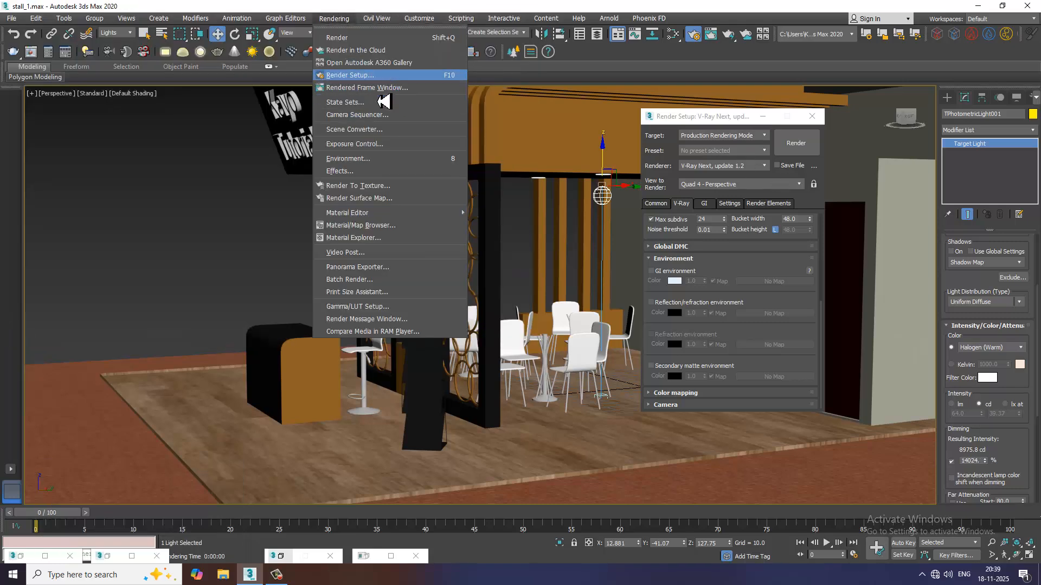
pyautogui.click(389, 159)
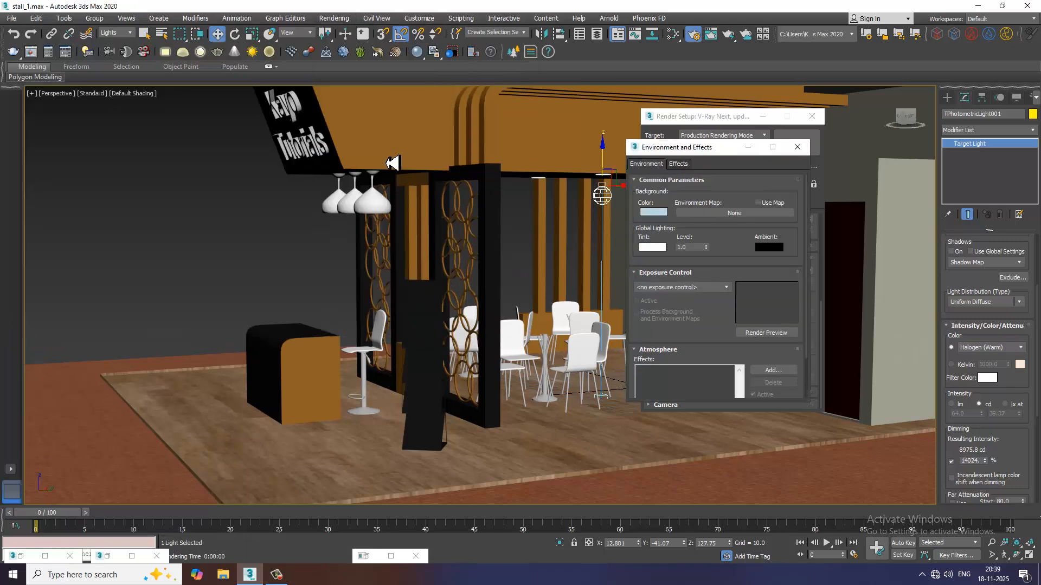
pyautogui.click(657, 213)
pyautogui.moveTo(260, 135); pyautogui.dragTo(228, 163)
pyautogui.moveTo(317, 117); pyautogui.dragTo(320, 83)
pyautogui.click(401, 167)
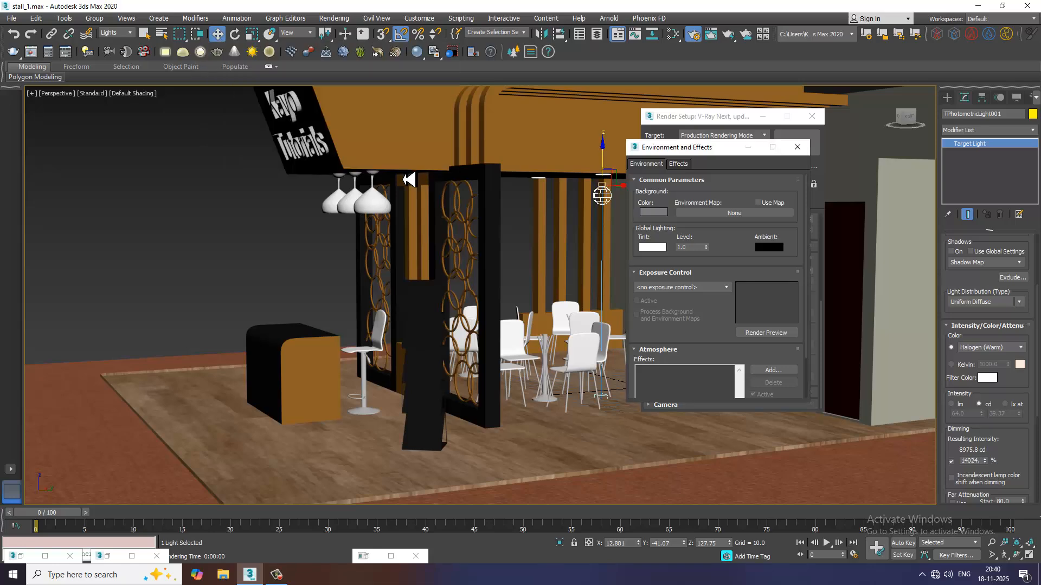
pyautogui.click(748, 148)
# Raise the photometric light to about Z 131, closer to its ceiling downlight
pyautogui.keyDown('alt'); pyautogui.moveTo(608, 243); pyautogui.dragTo(607, 196, button='middle'); pyautogui.keyUp('alt')
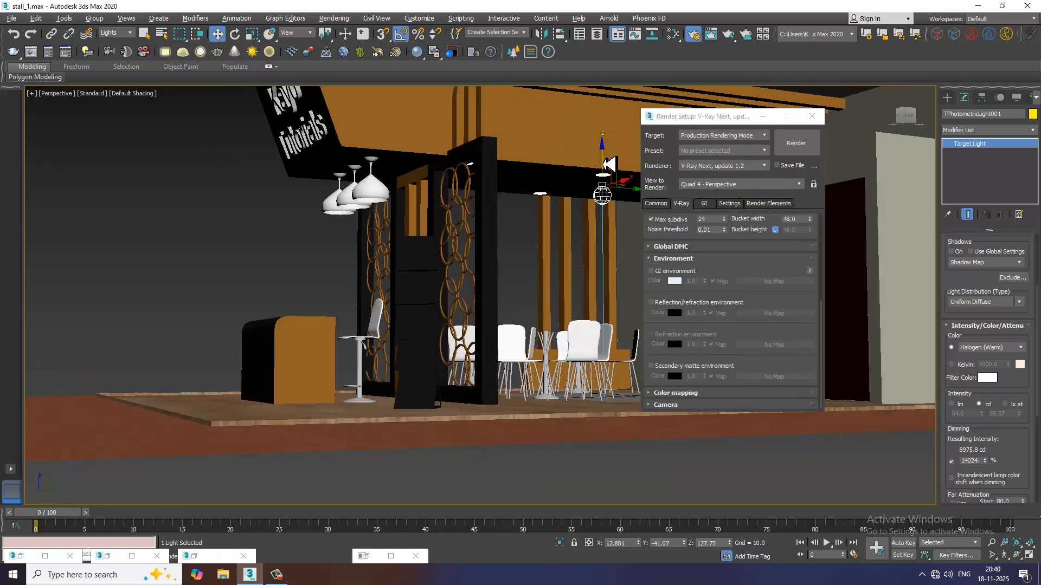
pyautogui.keyDown('alt'); pyautogui.moveTo(587, 372); pyautogui.dragTo(612, 401, button='middle'); pyautogui.keyUp('alt')
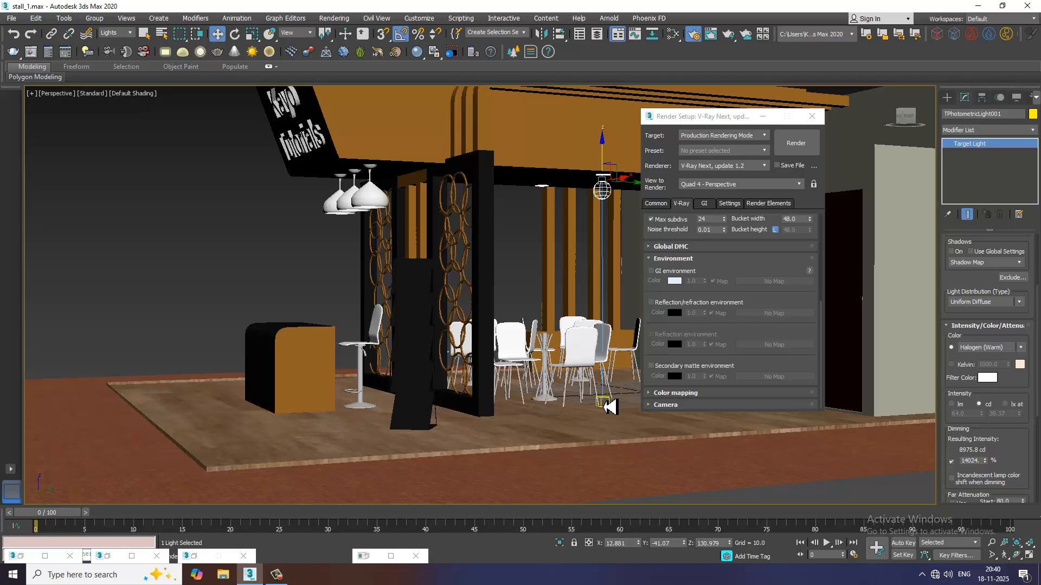
# Select the light together with its target and clone it along X in the top view onto the neighbouring downlight
pyautogui.keyDown('ctrl'); pyautogui.click(604, 408); pyautogui.keyUp('ctrl')
pyautogui.keyDown('alt'); pyautogui.moveTo(578, 316); pyautogui.dragTo(533, 322, button='middle'); pyautogui.keyUp('alt')
pyautogui.hotkey('alt', 'w')
pyautogui.hotkey('alt', 'w')
pyautogui.moveTo(300, 211); pyautogui.dragTo(184, 186, button='middle')
pyautogui.scroll(-2, 274, 212)
pyautogui.scroll(3, 348, 238)
pyautogui.moveTo(385, 228); pyautogui.dragTo(451, 255, button='middle')
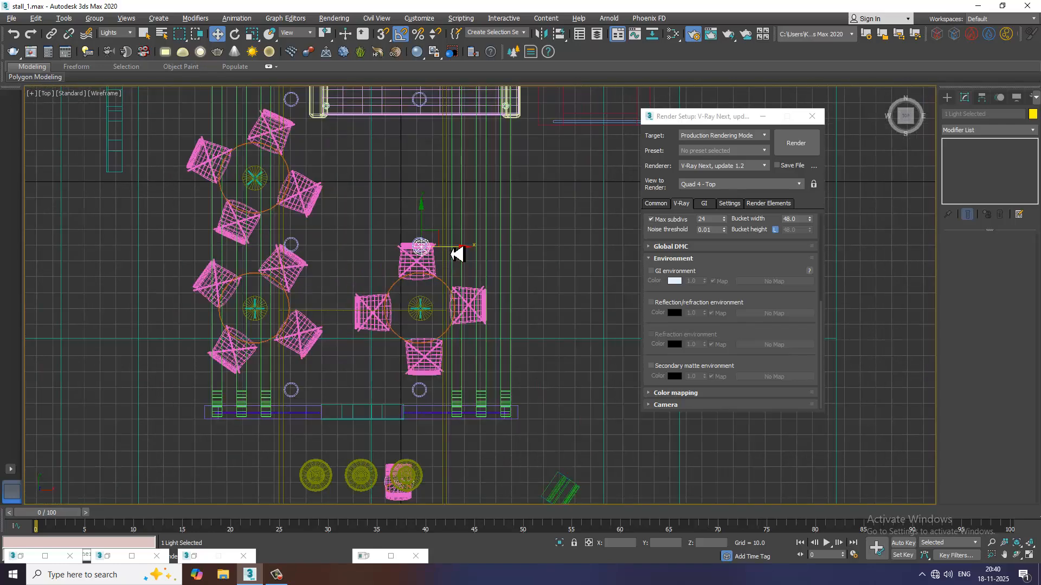
pyautogui.keyDown('shift'); pyautogui.moveTo(457, 255); pyautogui.dragTo(327, 243); pyautogui.keyUp('shift')
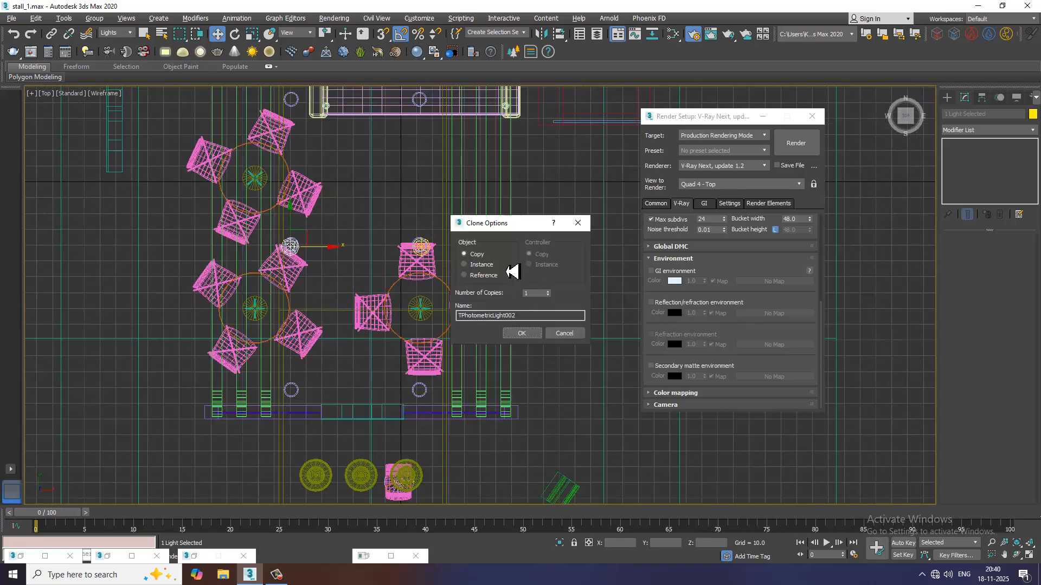
pyautogui.click(520, 334)
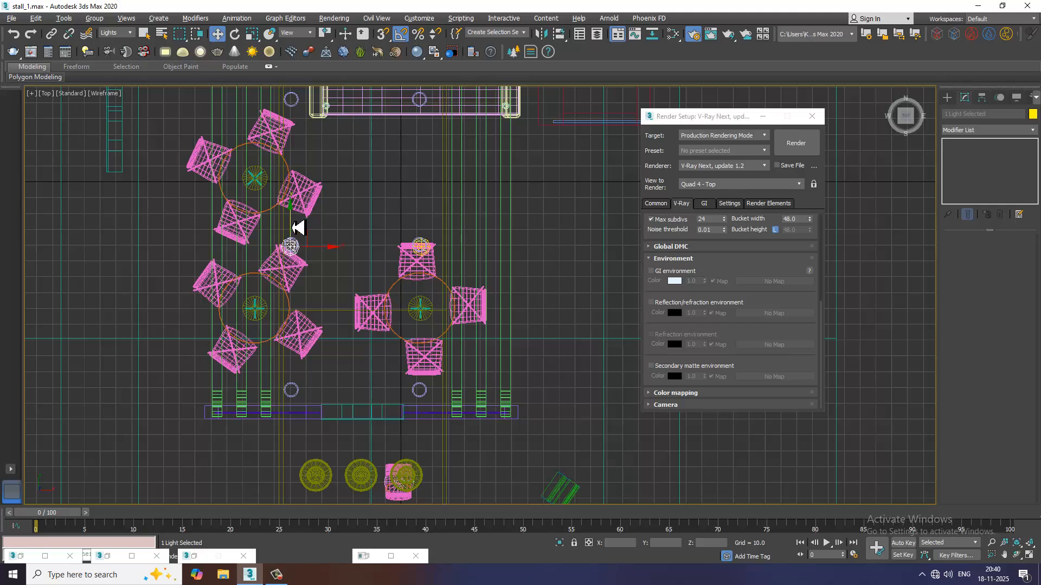
# Clone the light and target as instances onto the two downlights beside the partition near the counter
pyautogui.moveTo(298, 227)
pyautogui.keyDown('shift'); pyautogui.mouseDown()
pyautogui.moveTo(326, 381)
pyautogui.moveTo(324, 370)
pyautogui.moveTo(461, 414)
pyautogui.moveTo(449, 414)
pyautogui.mouseUp(); pyautogui.keyUp('shift')
pyautogui.click(521, 334)
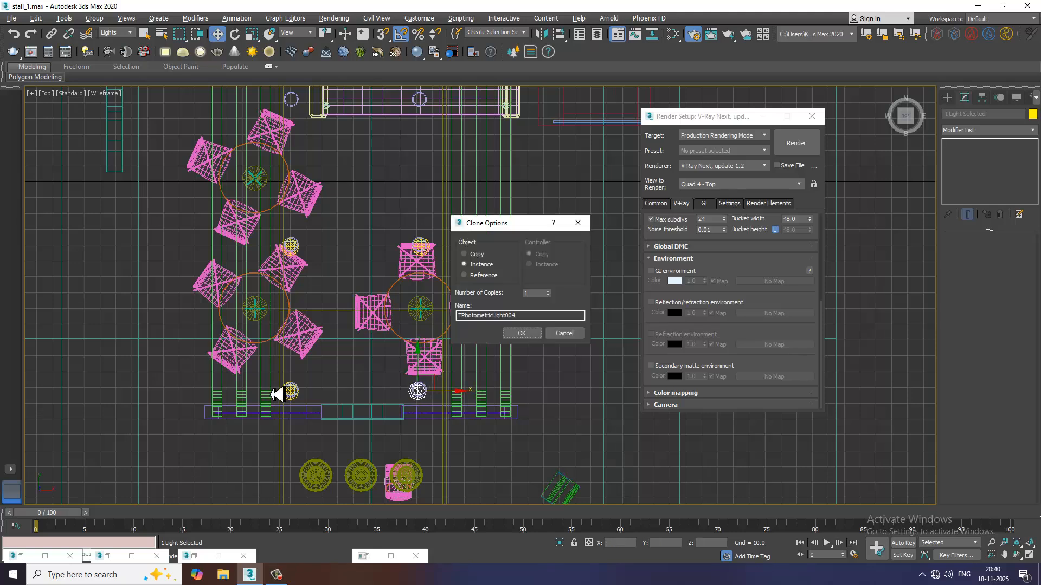
pyautogui.click(521, 333)
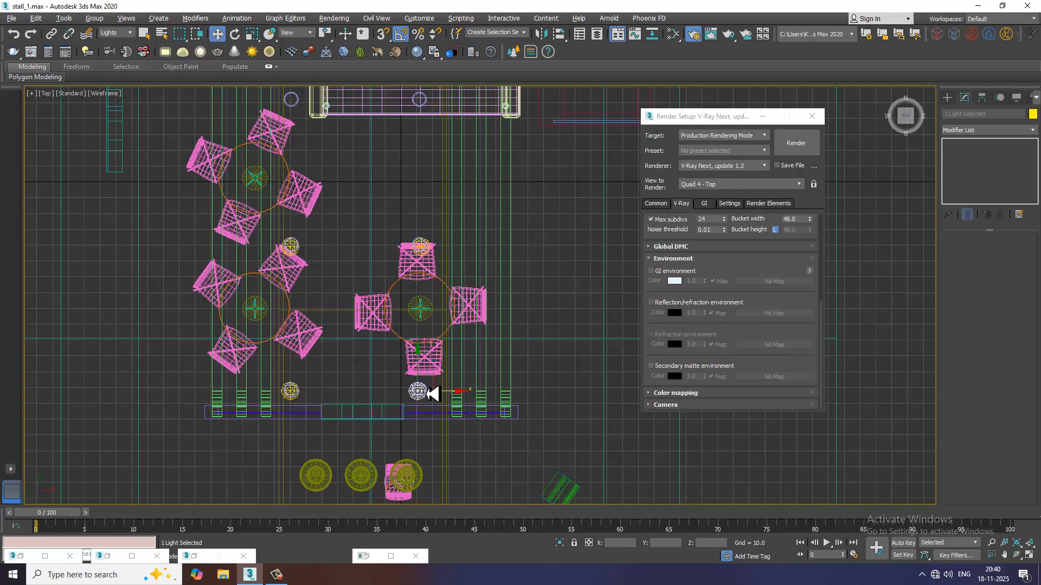
# Clone the light and target as an instance along Y onto the downlight above the sofa
pyautogui.moveTo(430, 371)
pyautogui.keyDown('shift'); pyautogui.mouseDown()
pyautogui.moveTo(434, 64)
pyautogui.moveTo(440, 79)
pyautogui.mouseUp(); pyautogui.keyUp('shift')
pyautogui.click(520, 334)
pyautogui.moveTo(448, 190); pyautogui.dragTo(550, 268, button='middle')
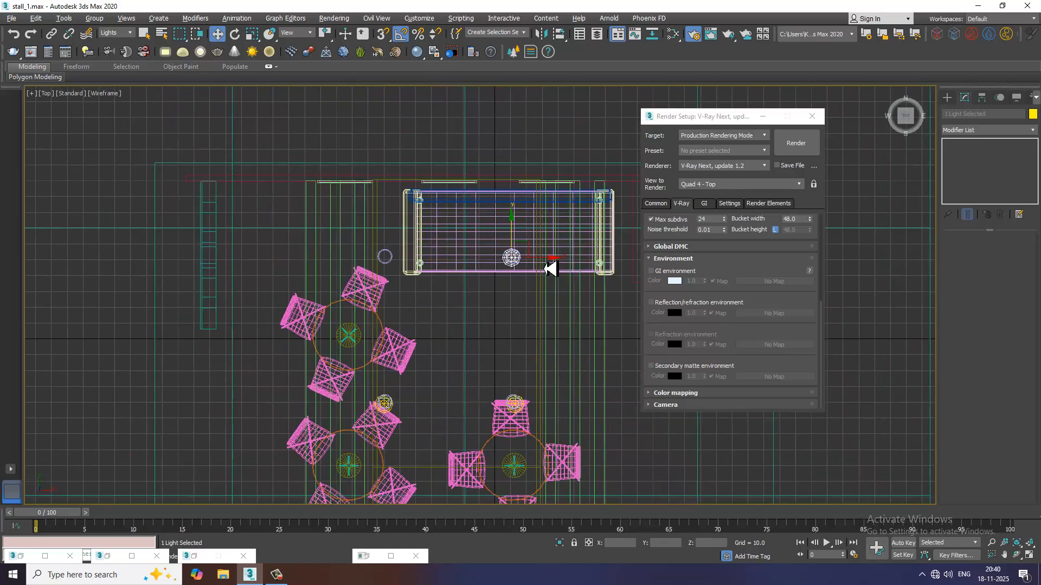
# Clone the light and target along X onto the neighbouring downlight beside the sofa
pyautogui.keyDown('shift'); pyautogui.moveTo(552, 267); pyautogui.dragTo(428, 253); pyautogui.keyUp('shift')
pyautogui.click(524, 336)
# Run a test render of the perspective view of the seating area, closing the frame buffer and minimizing the render settings
pyautogui.hotkey('alt', 'w')
pyautogui.moveTo(595, 425)
pyautogui.mouseDown(button='middle')
pyautogui.moveTo(537, 395)
pyautogui.moveTo(567, 411)
pyautogui.moveTo(481, 400)
pyautogui.moveTo(569, 396)
pyautogui.mouseUp(button='middle')
pyautogui.hotkey('alt', 'w')
pyautogui.scroll(4, 481, 399)
pyautogui.click(804, 150)
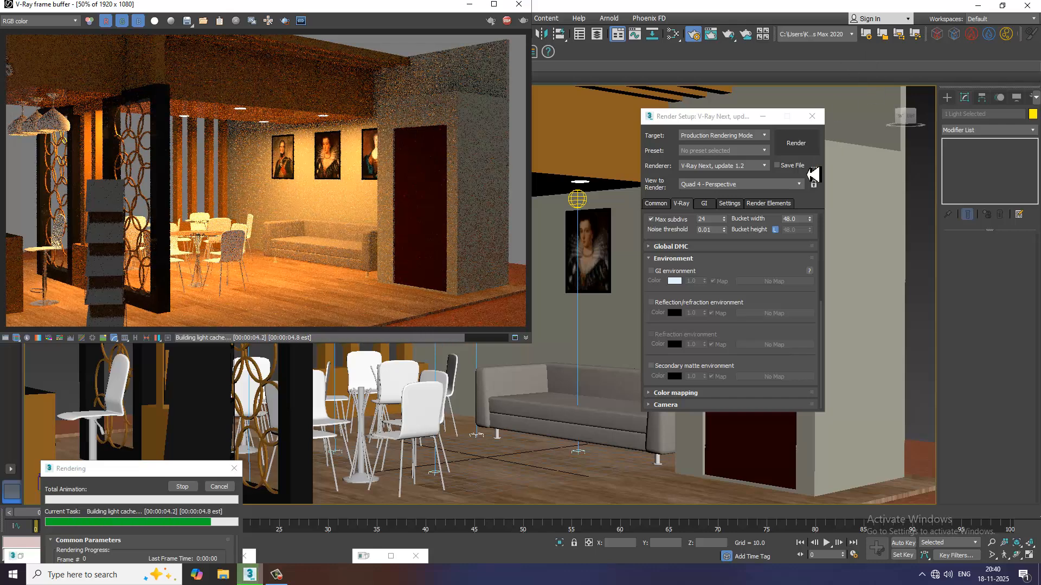
pyautogui.click(519, 4)
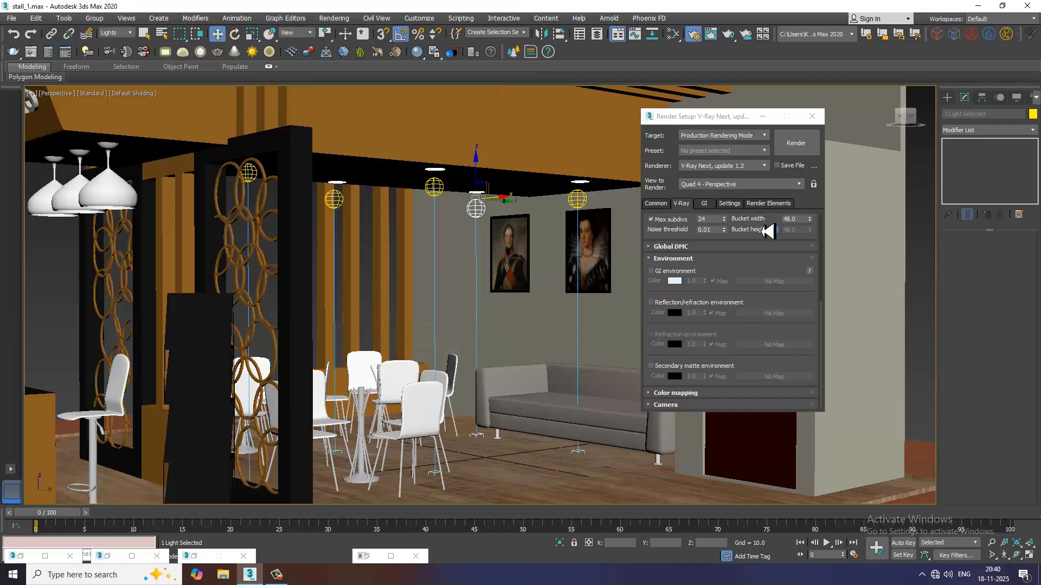
pyautogui.click(763, 117)
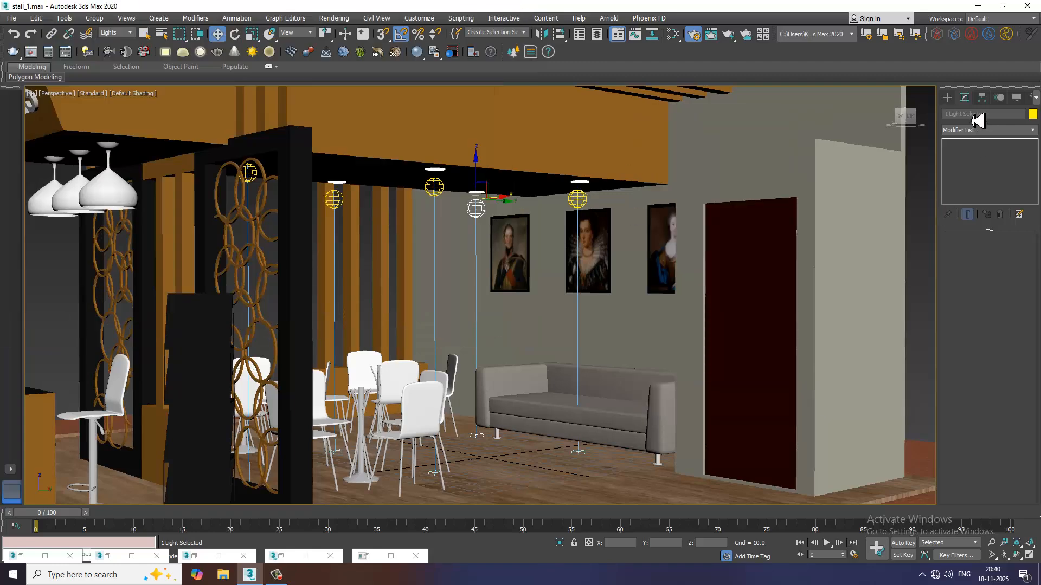
# Select the photometric light above the sofa, set its dimming to about 8134% and run a test render
pyautogui.click(573, 202)
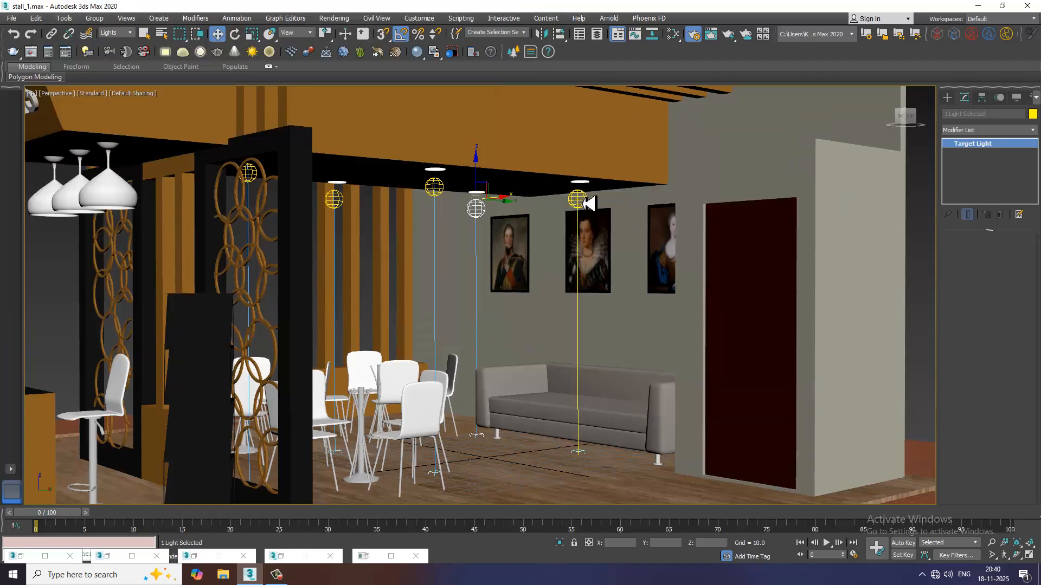
pyautogui.scroll(-5, 1029, 461)
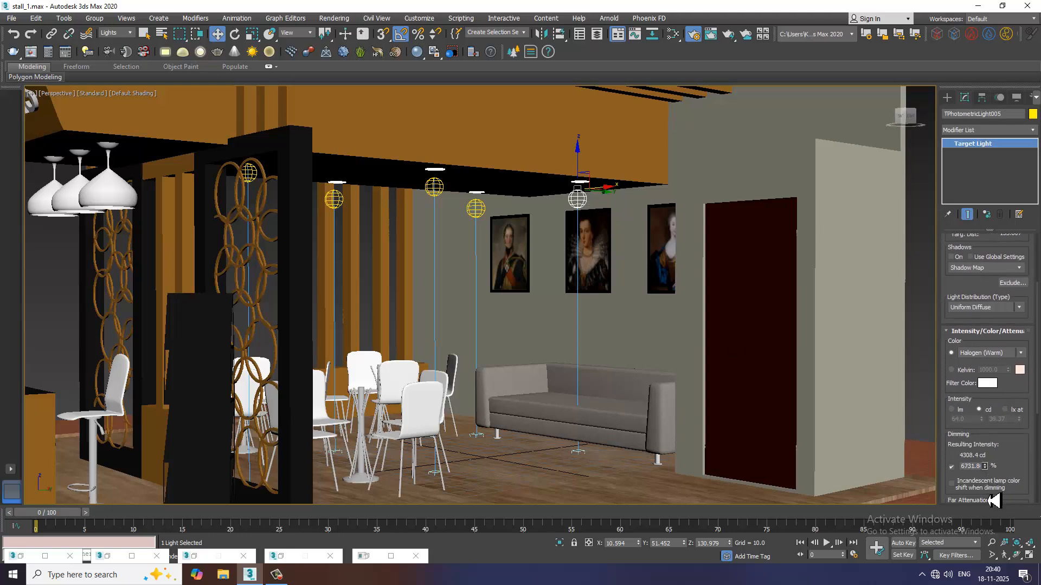
pyautogui.moveTo(993, 501); pyautogui.dragTo(993, 494)
pyautogui.click(328, 21)
pyautogui.click(351, 37)
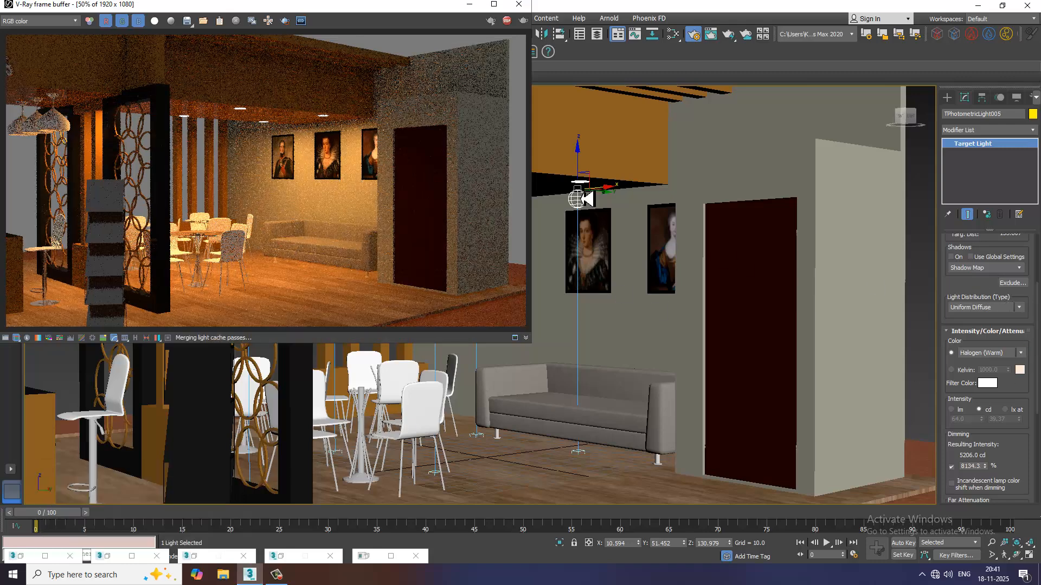
pyautogui.click(519, 5)
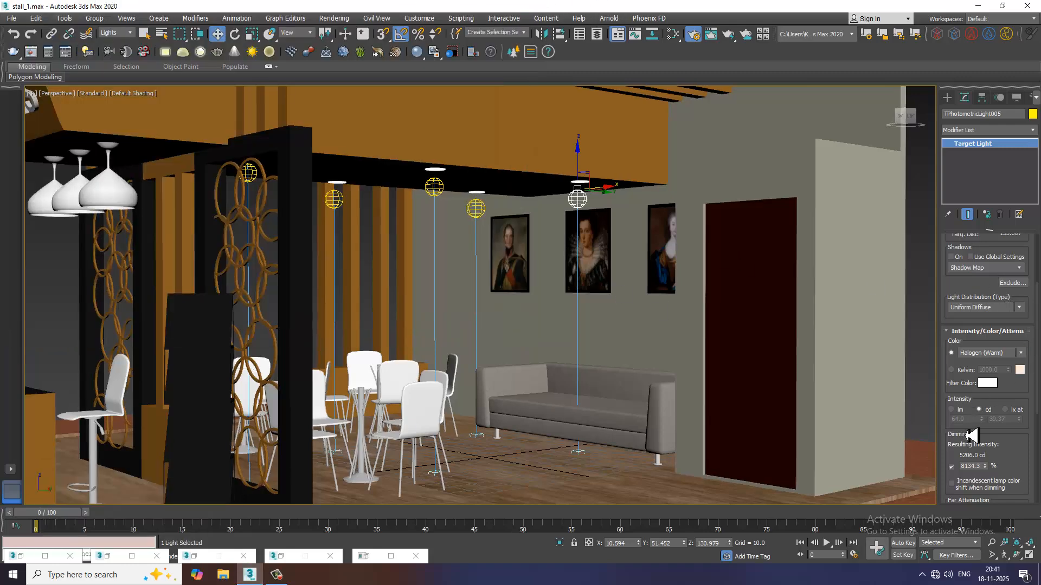
# Lower the light's dimming to about 6670% and test render the seating area
pyautogui.moveTo(986, 476); pyautogui.dragTo(987, 482)
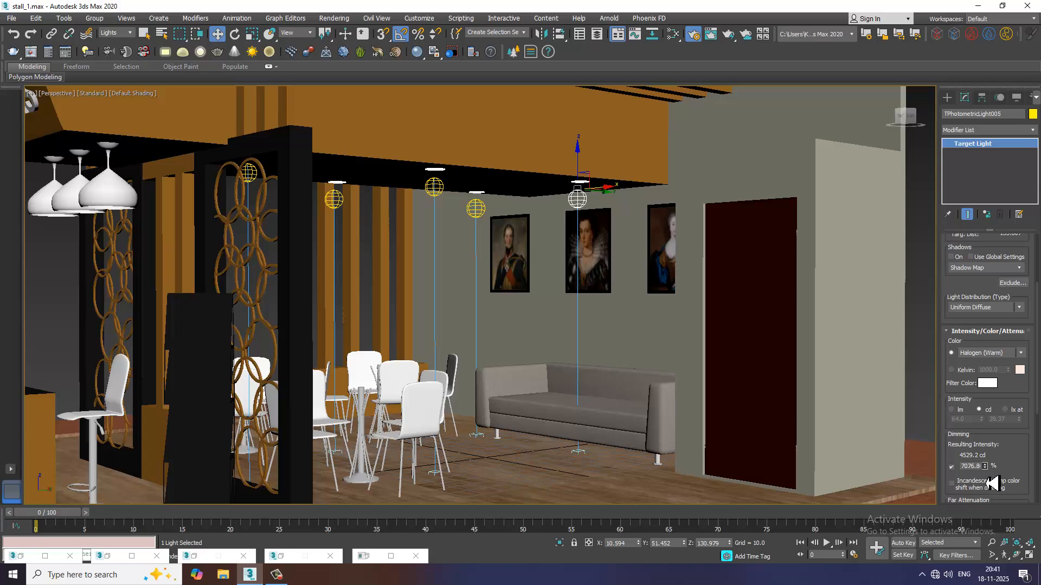
pyautogui.click(334, 18)
pyautogui.click(342, 29)
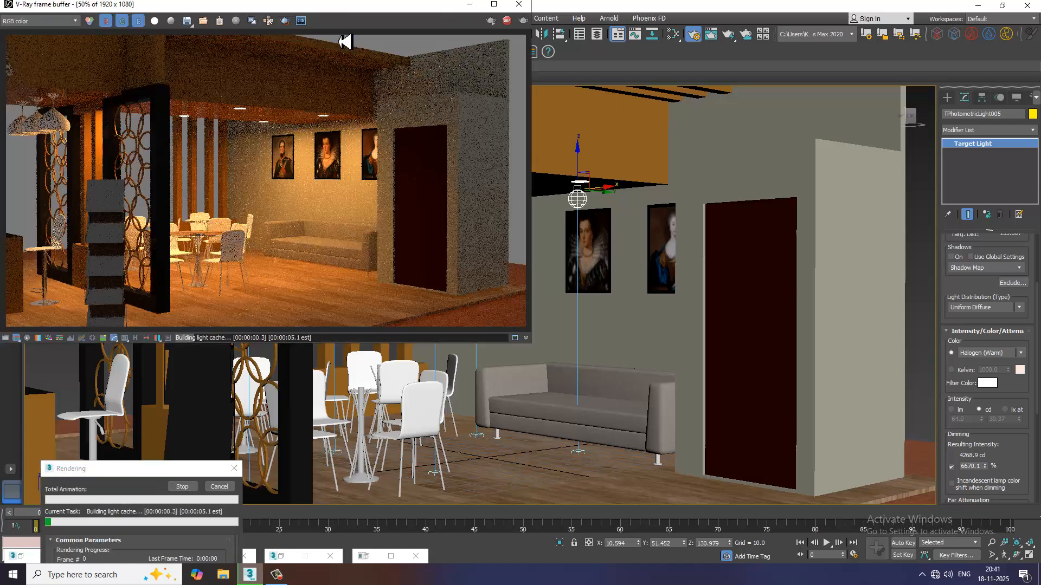
pyautogui.click(519, 5)
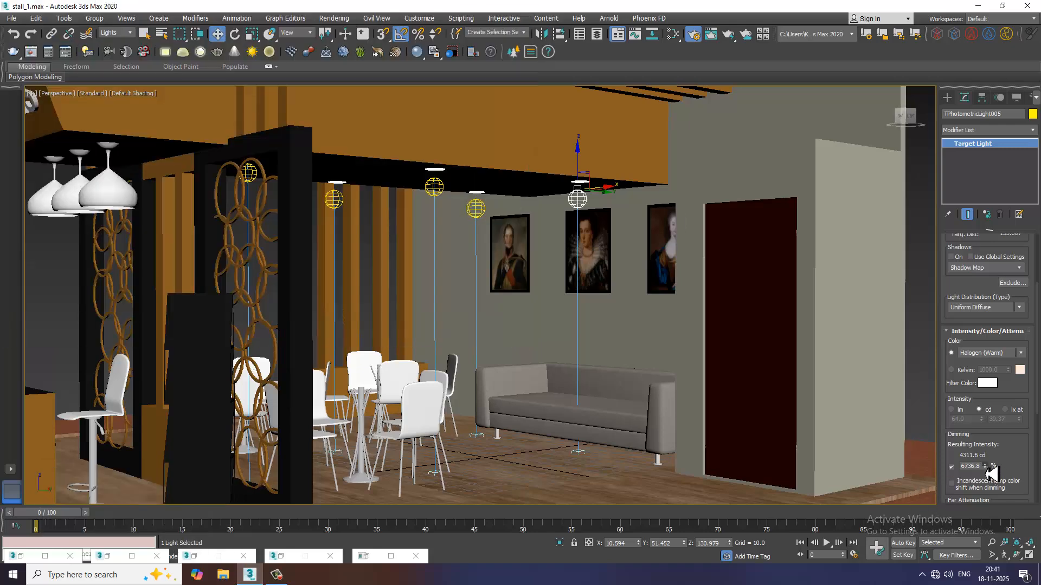
# Reduce the light's dimming to about 4402% and check it with a test render
pyautogui.moveTo(995, 484); pyautogui.dragTo(996, 487)
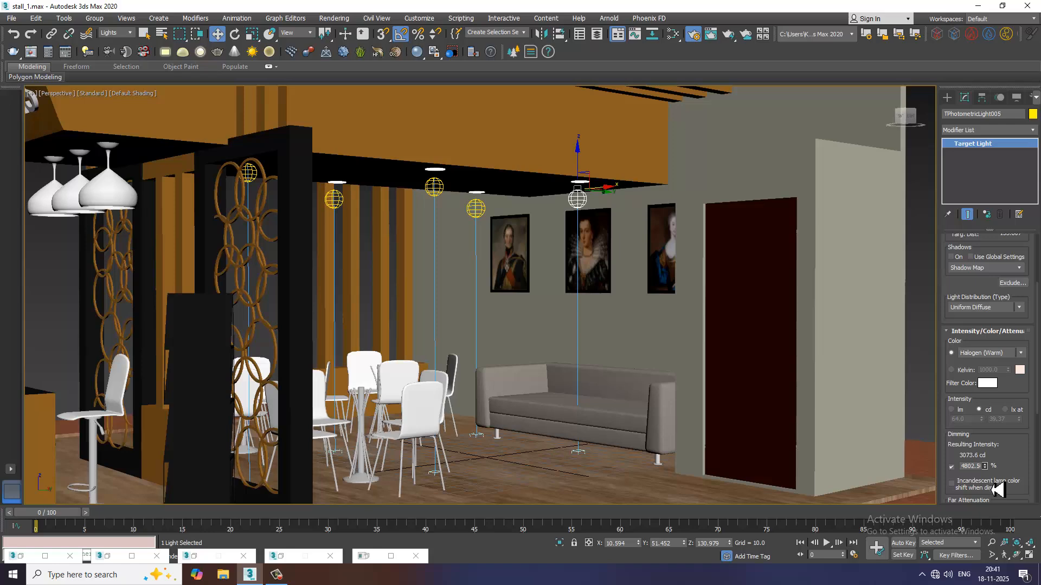
pyautogui.click(333, 18)
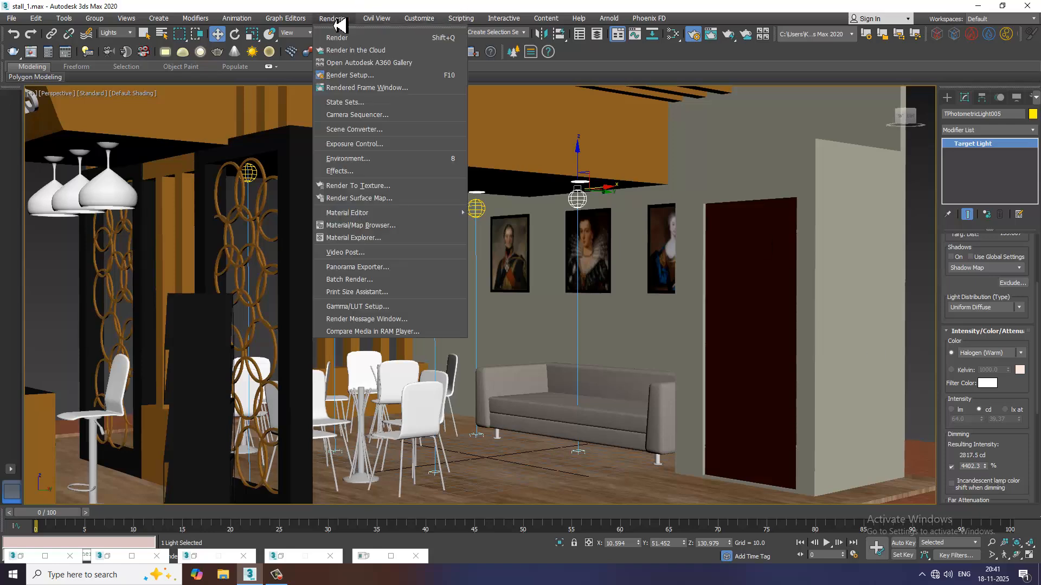
pyautogui.click(350, 47)
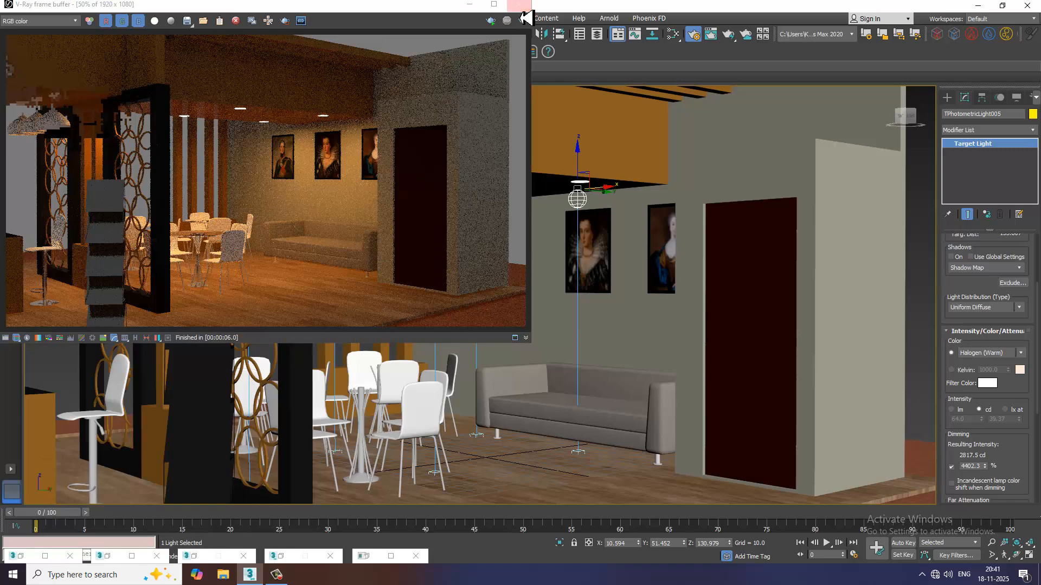
pyautogui.click(518, 4)
# Show the safe frame and create a physical camera from a perspective view framing the whole stall, sign and counter
pyautogui.scroll(-6, 452, 306)
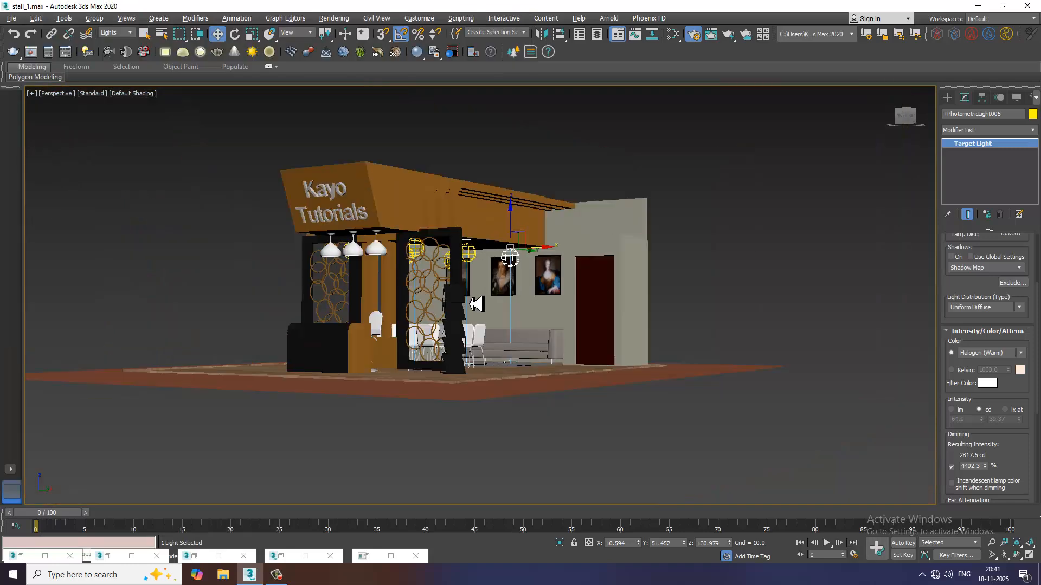
pyautogui.keyDown('alt'); pyautogui.moveTo(476, 304); pyautogui.dragTo(514, 316, button='middle'); pyautogui.keyUp('alt')
pyautogui.hotkey('shift', 'f')
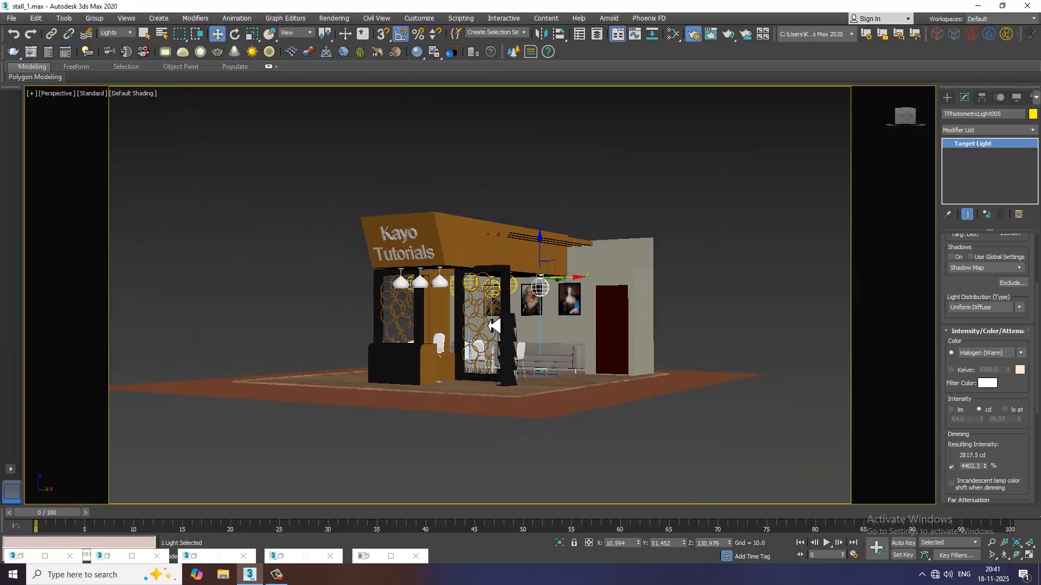
pyautogui.scroll(10, 494, 325)
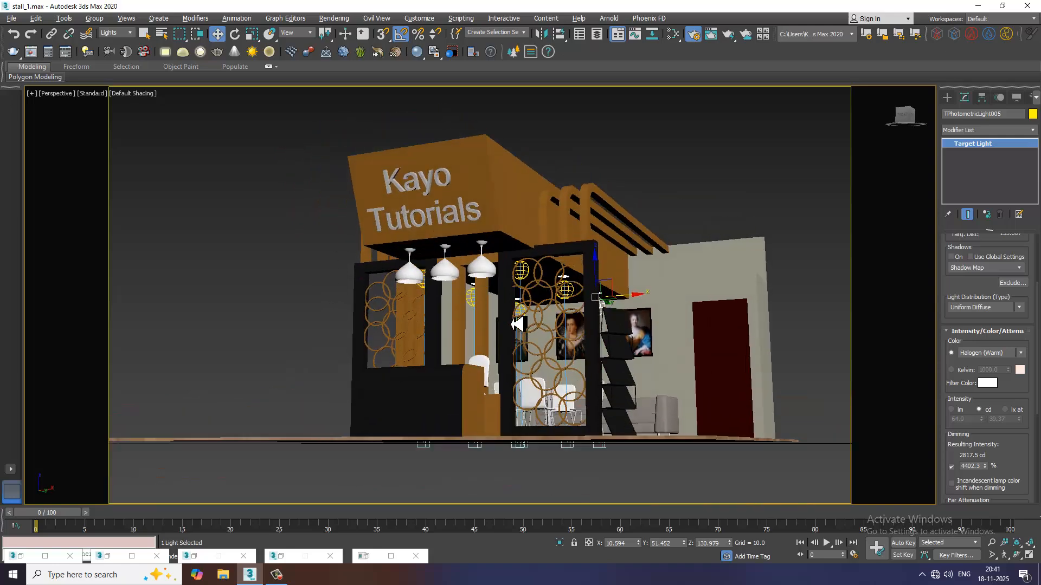
pyautogui.moveTo(515, 324); pyautogui.dragTo(481, 339, button='middle')
pyautogui.scroll(-3, 481, 339)
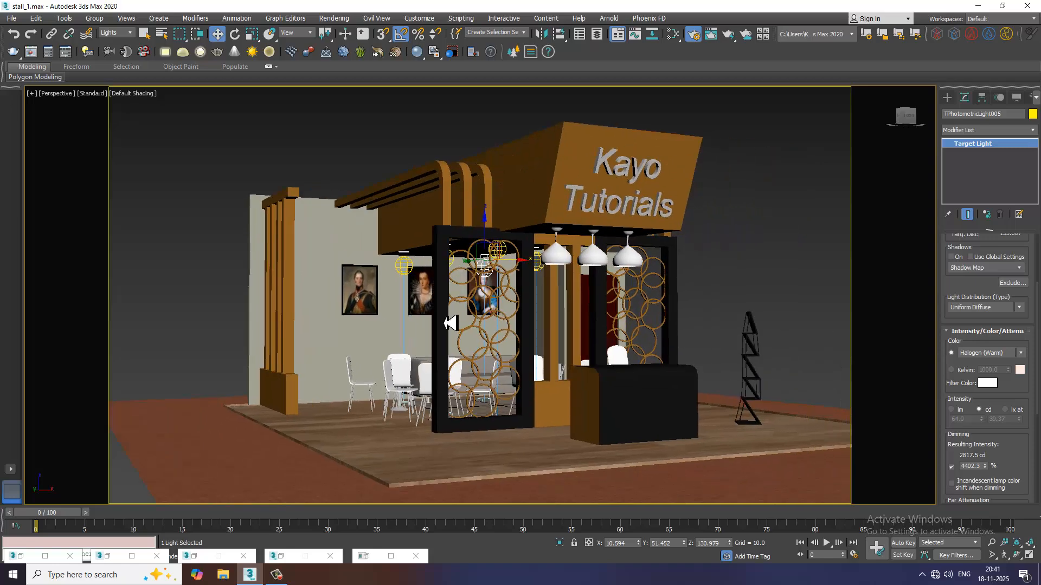
pyautogui.scroll(8, 483, 337)
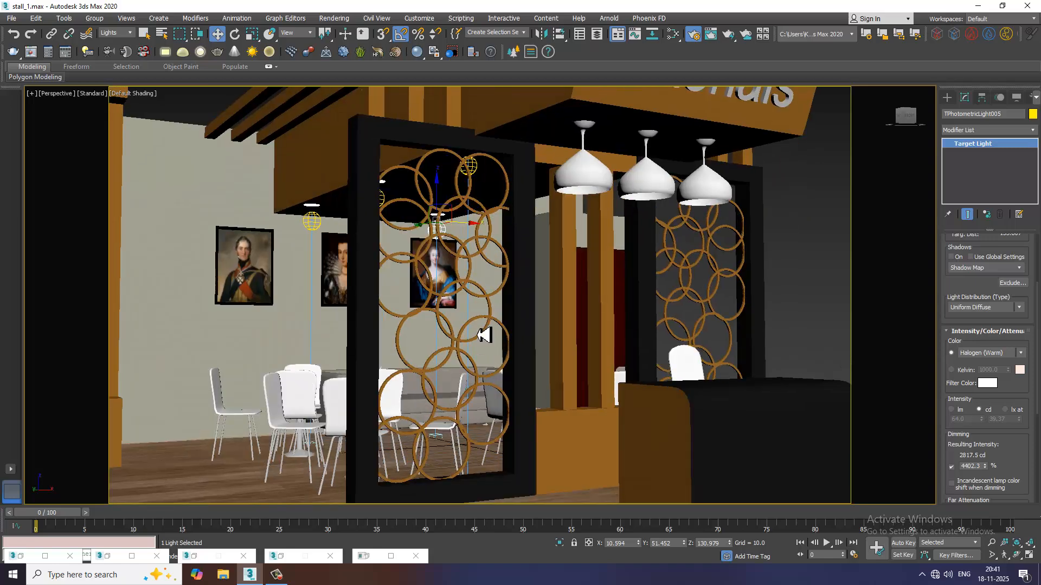
pyautogui.scroll(-5, 483, 335)
pyautogui.keyDown('alt'); pyautogui.moveTo(482, 335); pyautogui.dragTo(445, 320, button='middle'); pyautogui.keyUp('alt')
pyautogui.scroll(3, 445, 320)
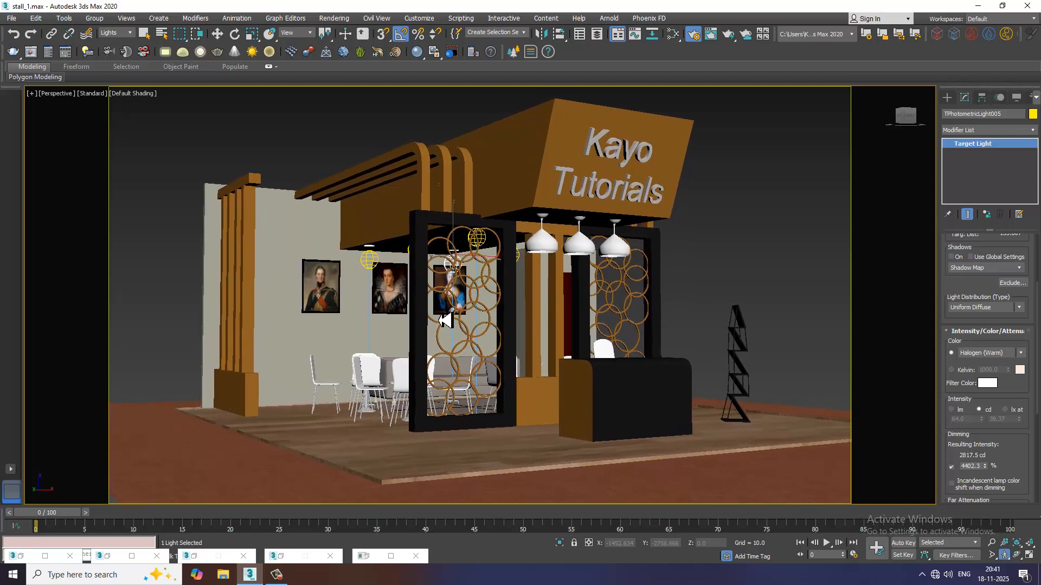
pyautogui.scroll(2, 444, 320)
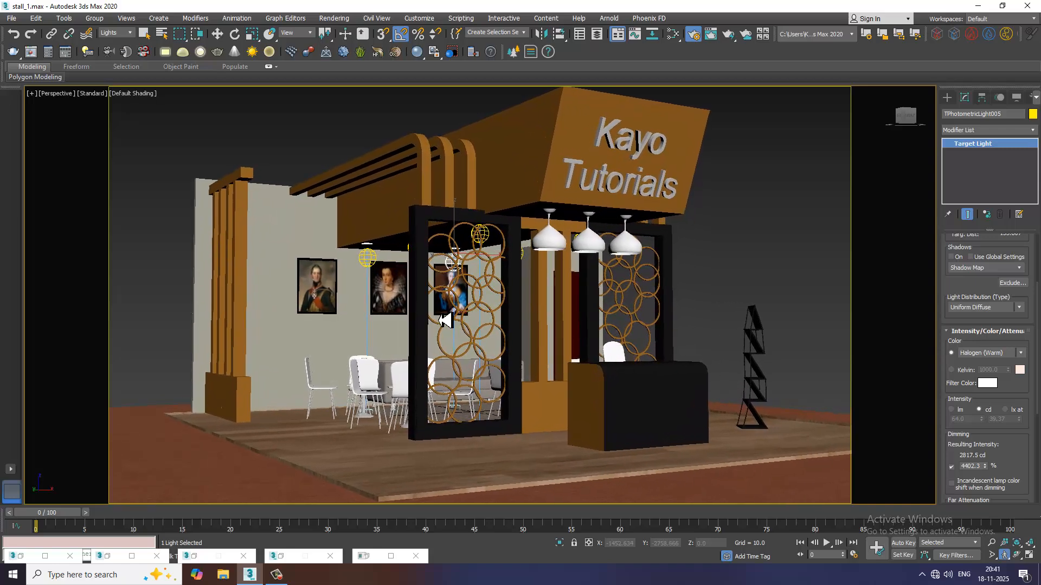
pyautogui.keyDown('alt'); pyautogui.moveTo(457, 354); pyautogui.dragTo(481, 389, button='middle'); pyautogui.keyUp('alt')
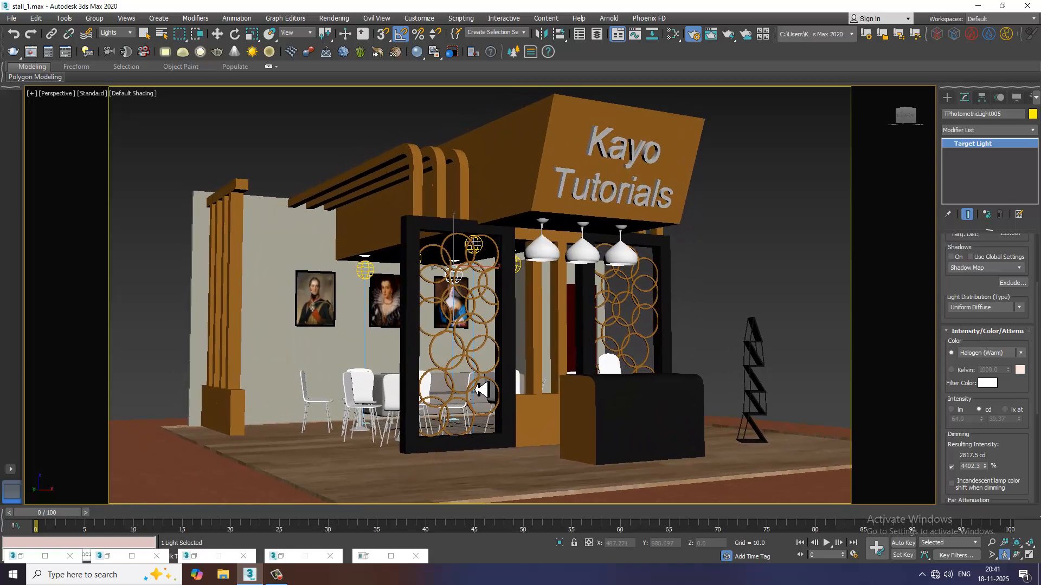
pyautogui.hotkey('ctrl', 'c')
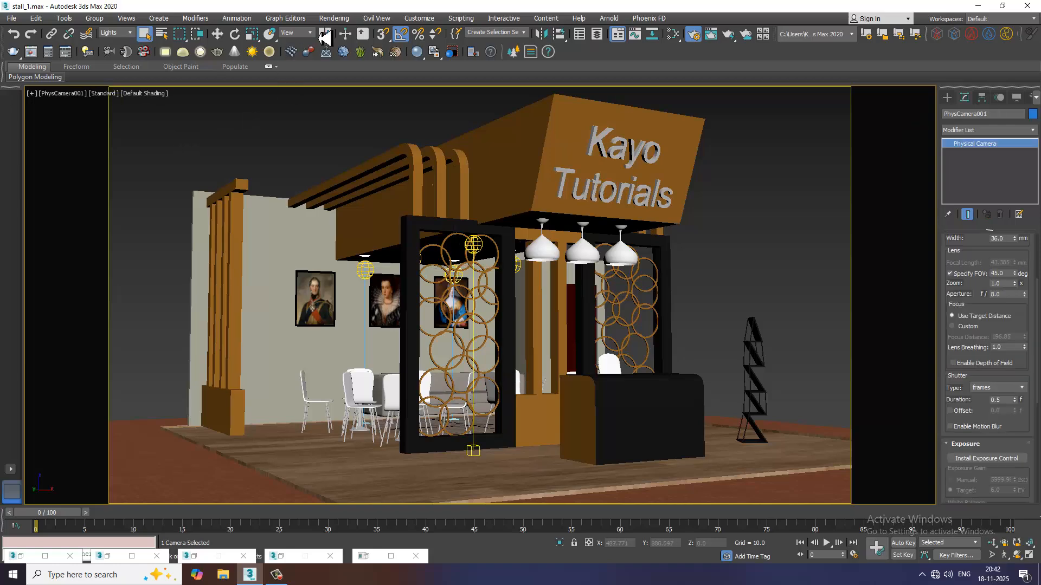
# Test render the physical camera view of the stall and close the frame buffer
pyautogui.click(334, 18)
pyautogui.click(336, 40)
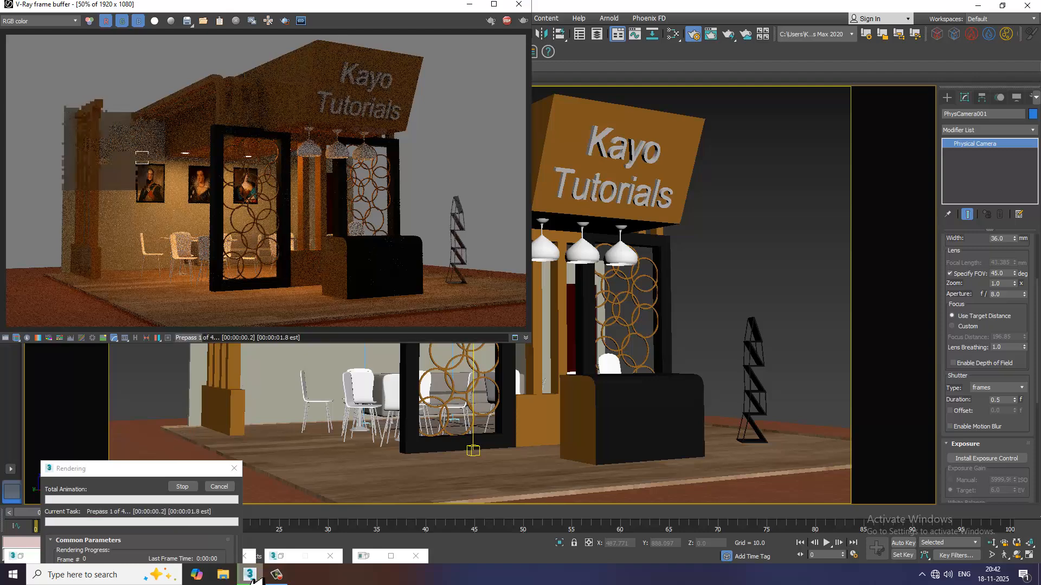
pyautogui.click(284, 580)
pyautogui.click(291, 579)
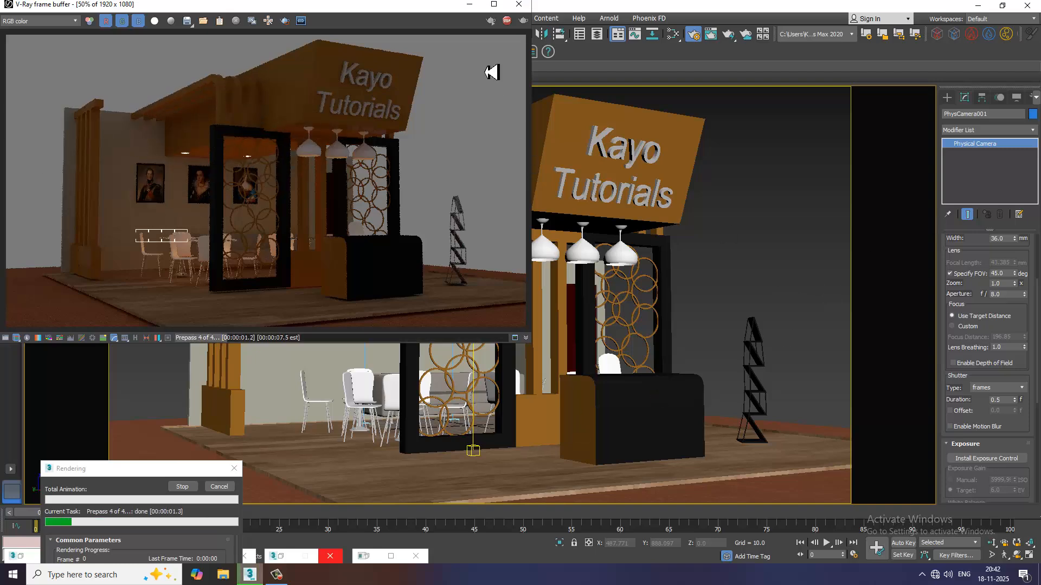
pyautogui.click(518, 4)
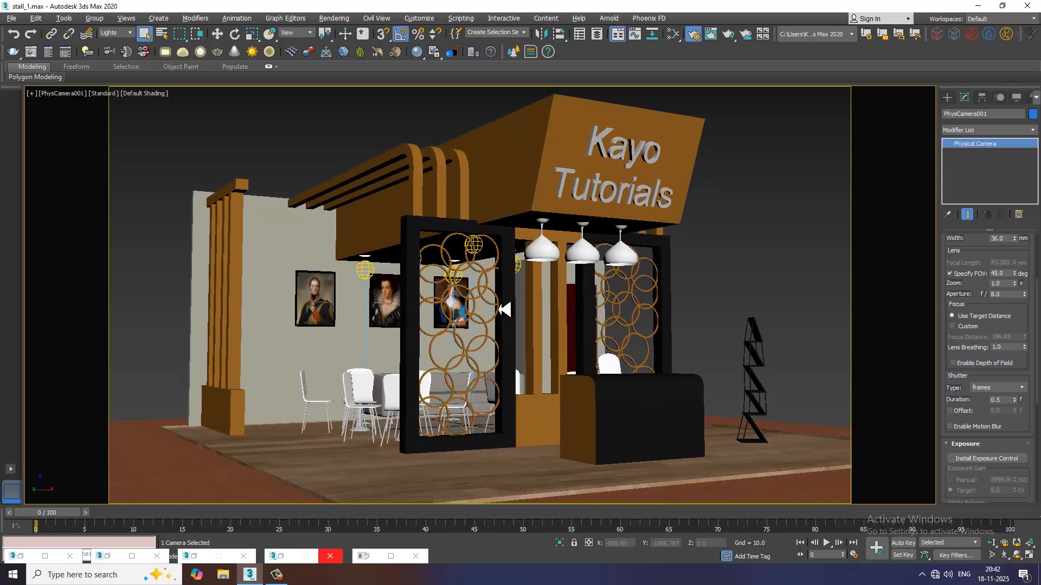
# In the perspective view, clone the photometric light above the tables with its target as one instance near the counter's pendant lamps
pyautogui.press('p')
pyautogui.scroll(-5, 536, 241)
pyautogui.keyDown('alt'); pyautogui.moveTo(536, 243); pyautogui.dragTo(602, 287, button='middle'); pyautogui.keyUp('alt')
pyautogui.scroll(7, 414, 230)
pyautogui.keyDown('alt'); pyautogui.moveTo(414, 230); pyautogui.dragTo(494, 250, button='middle'); pyautogui.keyUp('alt')
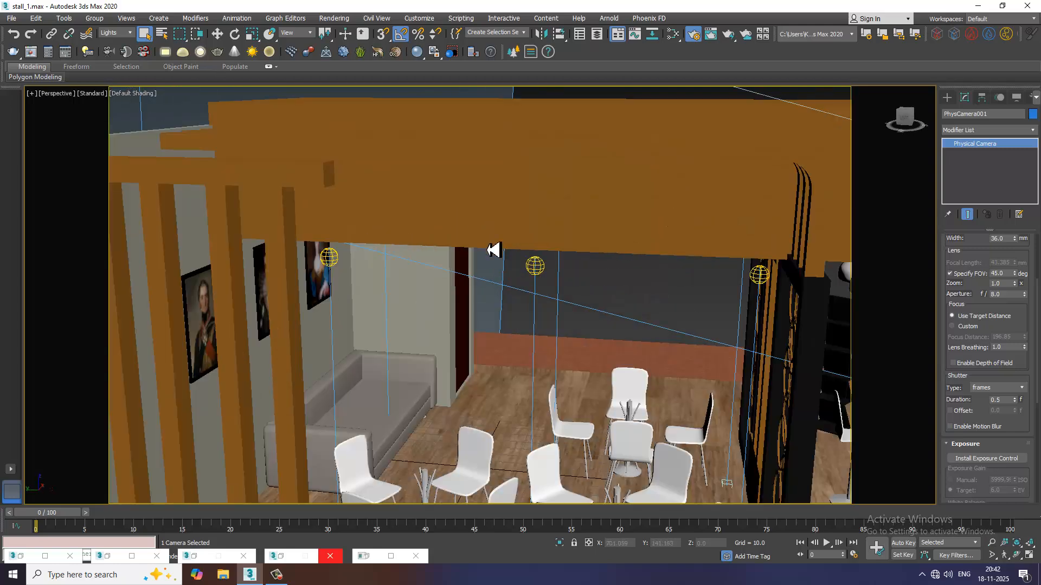
pyautogui.click(539, 271)
pyautogui.keyDown('alt'); pyautogui.moveTo(565, 314); pyautogui.dragTo(526, 330, button='middle'); pyautogui.keyUp('alt')
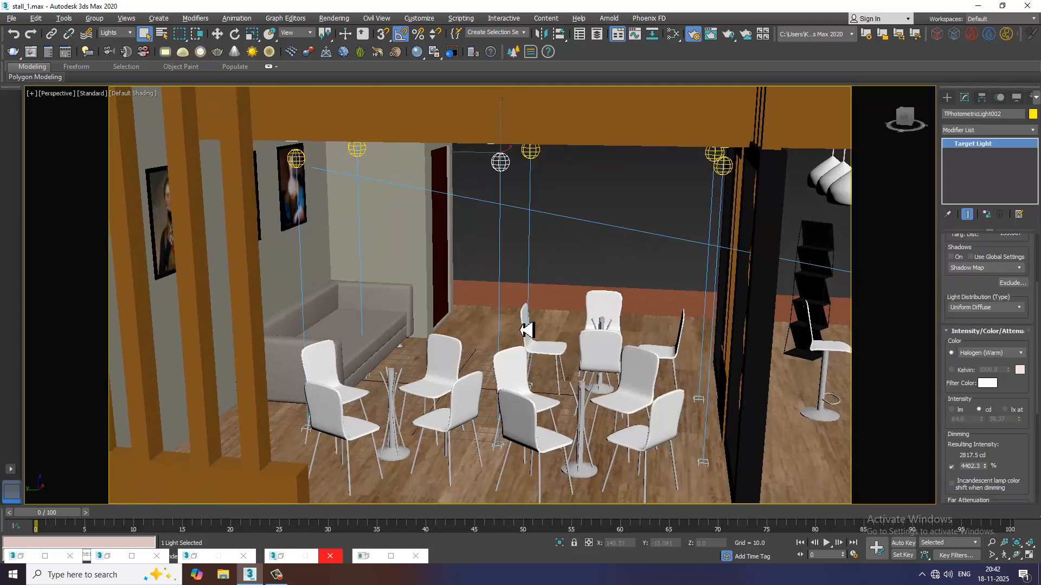
pyautogui.keyDown('ctrl'); pyautogui.click(500, 449); pyautogui.keyUp('ctrl')
pyautogui.scroll(-5, 511, 437)
pyautogui.moveTo(512, 436)
pyautogui.keyDown('alt'); pyautogui.mouseDown(button='middle')
pyautogui.moveTo(481, 399)
pyautogui.moveTo(496, 426)
pyautogui.mouseUp(button='middle'); pyautogui.keyUp('alt')
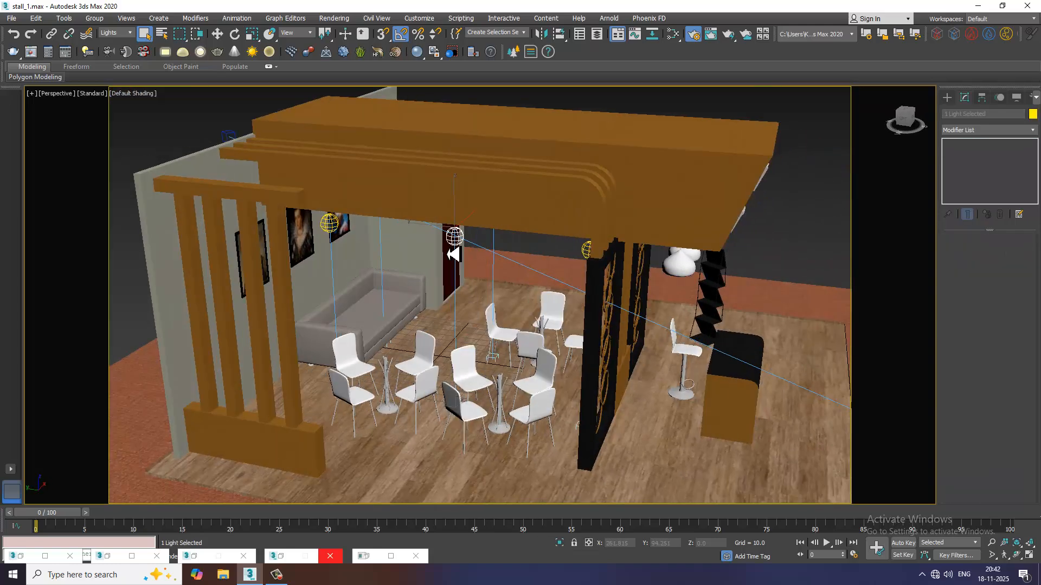
pyautogui.press('w')
pyautogui.moveTo(430, 233)
pyautogui.keyDown('shift'); pyautogui.mouseDown()
pyautogui.moveTo(657, 295)
pyautogui.moveTo(645, 295)
pyautogui.mouseUp(); pyautogui.keyUp('shift')
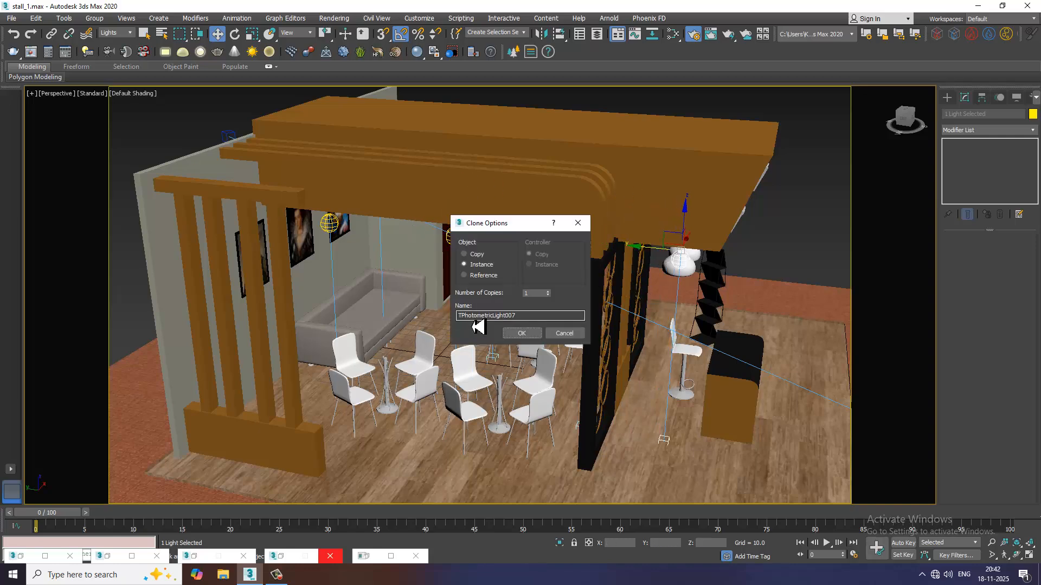
pyautogui.click(522, 332)
# Move the cloned light and target in the top view to the centre of the first pendant lamp at the counter
pyautogui.keyDown('alt'); pyautogui.moveTo(604, 349); pyautogui.dragTo(580, 302, button='middle'); pyautogui.keyUp('alt')
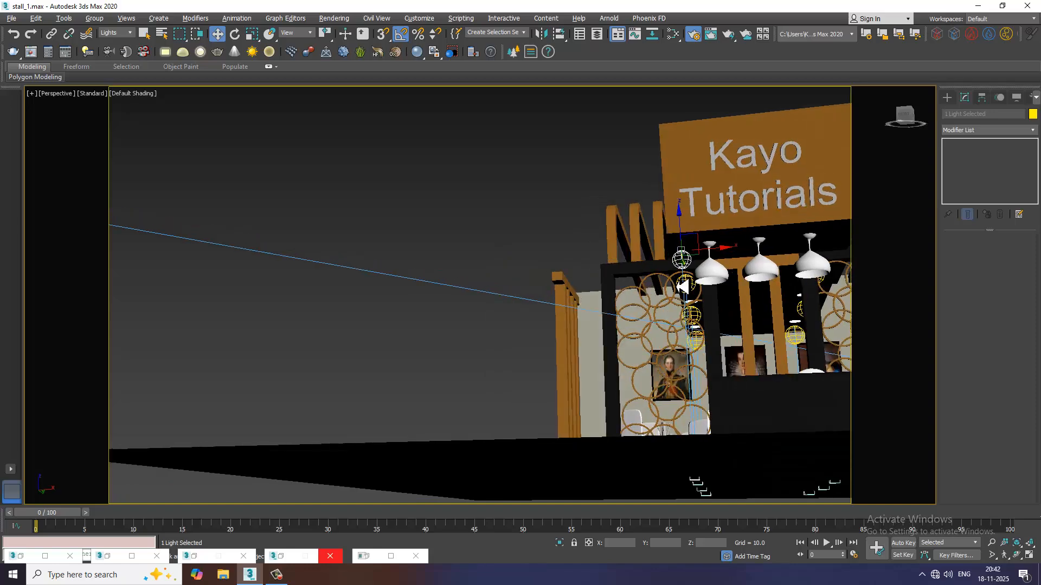
pyautogui.scroll(2, 661, 275)
pyautogui.hotkey('alt', 'w')
pyautogui.scroll(1, 302, 211)
pyautogui.hotkey('alt', 'w')
pyautogui.scroll(5, 396, 244)
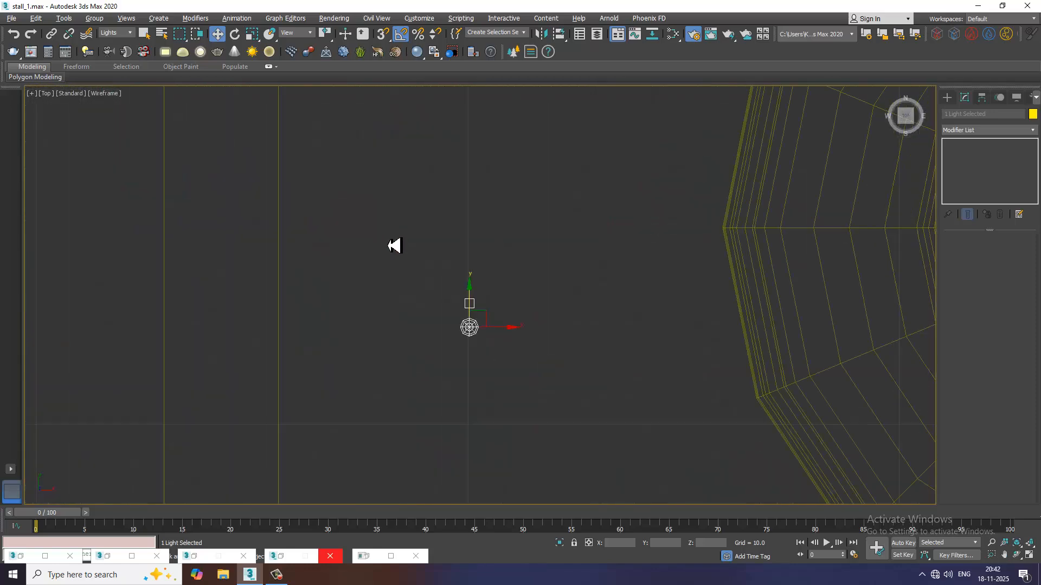
pyautogui.scroll(-5, 349, 264)
pyautogui.moveTo(421, 272); pyautogui.dragTo(358, 290, button='middle')
pyautogui.moveTo(328, 273); pyautogui.dragTo(509, 294)
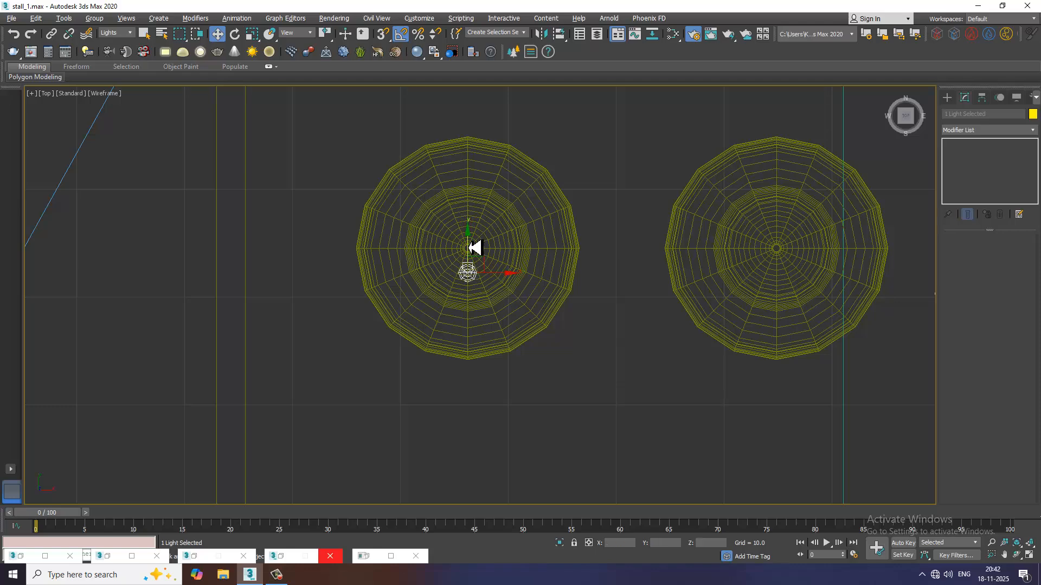
pyautogui.moveTo(474, 248); pyautogui.dragTo(476, 230)
# In the perspective view, lower the cloned light from above the first pendant lamp to just below its shade
pyautogui.hotkey('alt', 'w')
pyautogui.moveTo(678, 383); pyautogui.dragTo(666, 372, button='middle')
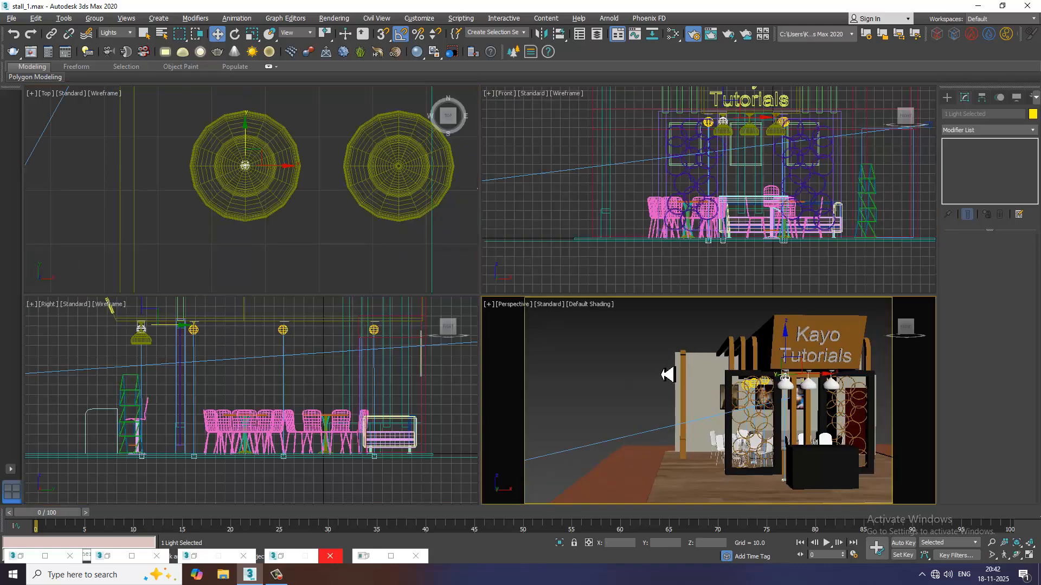
pyautogui.hotkey('alt', 'w')
pyautogui.keyDown('alt'); pyautogui.moveTo(580, 332); pyautogui.dragTo(626, 348, button='middle'); pyautogui.keyUp('alt')
pyautogui.keyDown('alt'); pyautogui.moveTo(545, 308); pyautogui.dragTo(555, 314, button='middle'); pyautogui.keyUp('alt')
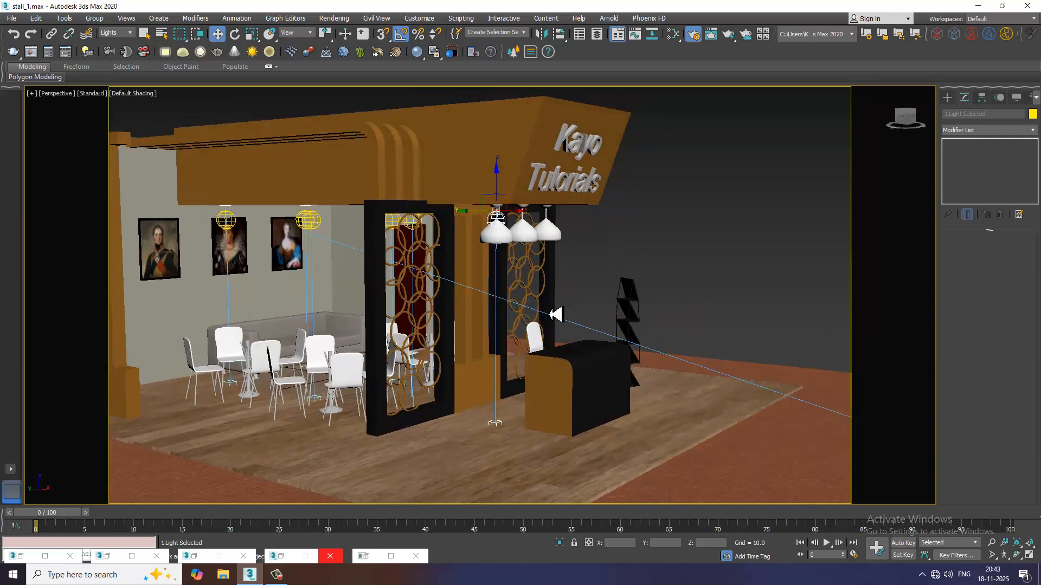
pyautogui.keyDown('alt'); pyautogui.moveTo(529, 377); pyautogui.dragTo(421, 489); pyautogui.keyUp('alt')
pyautogui.moveTo(554, 218); pyautogui.dragTo(498, 182, button='middle')
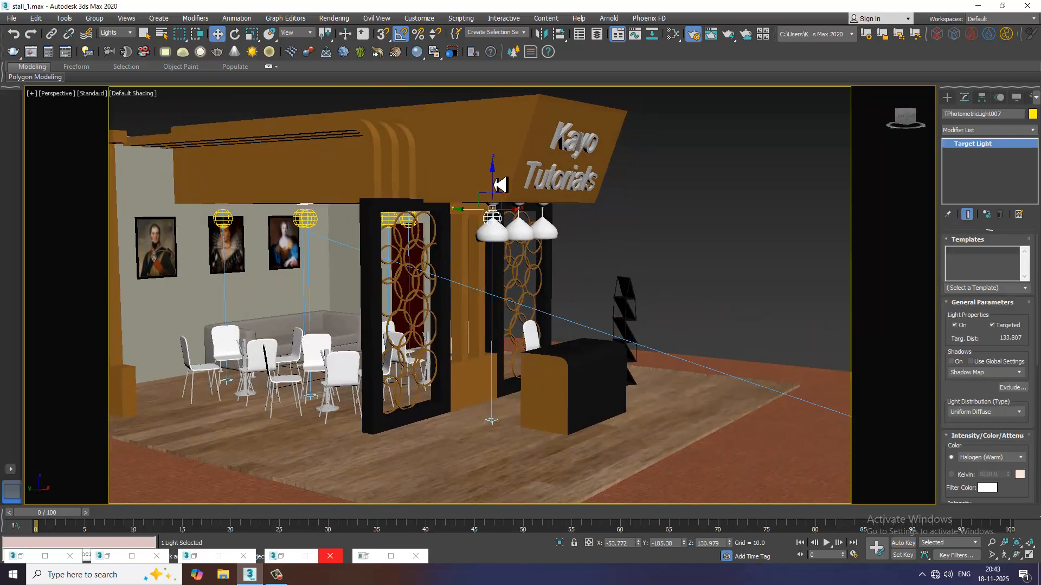
pyautogui.moveTo(500, 185); pyautogui.dragTo(510, 207)
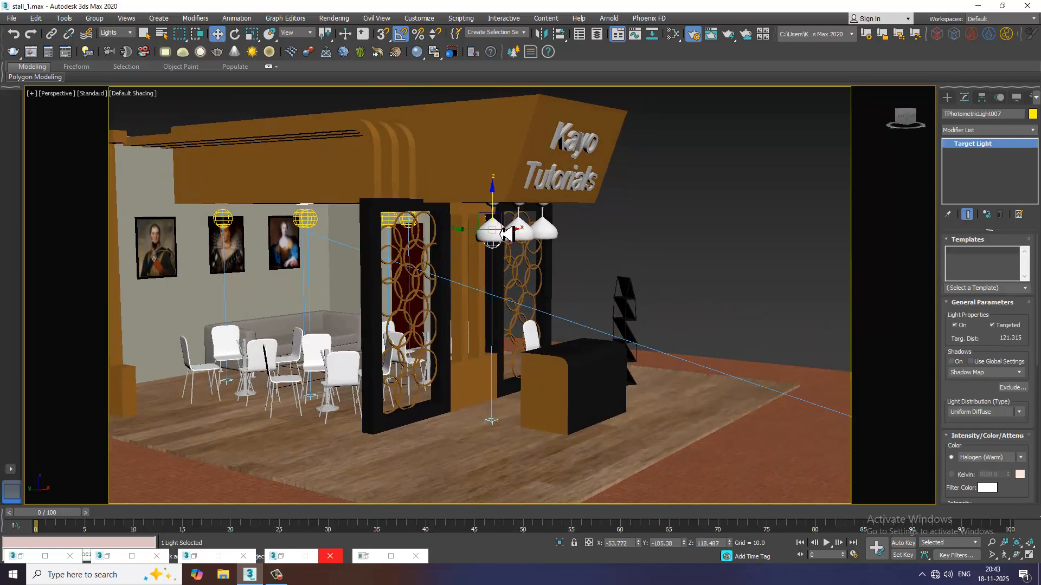
pyautogui.keyDown('alt'); pyautogui.moveTo(425, 242); pyautogui.dragTo(517, 258, button='middle'); pyautogui.keyUp('alt')
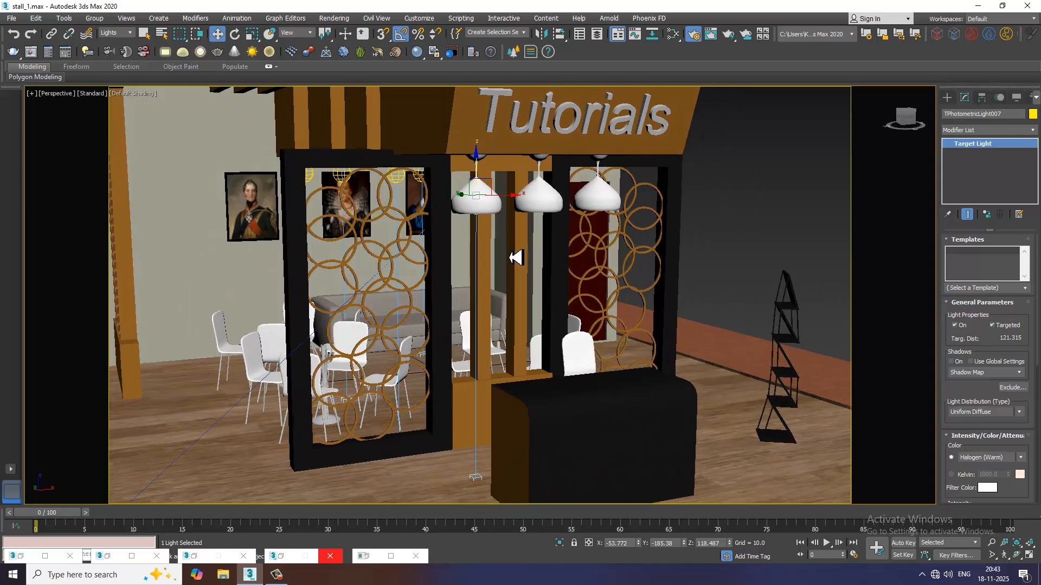
# Delete the pendant's instanced light and clone a photometric light above the tables, with its target, to the counter's pendants as one copy
pyautogui.click(516, 258)
pyautogui.scroll(-5, 412, 232)
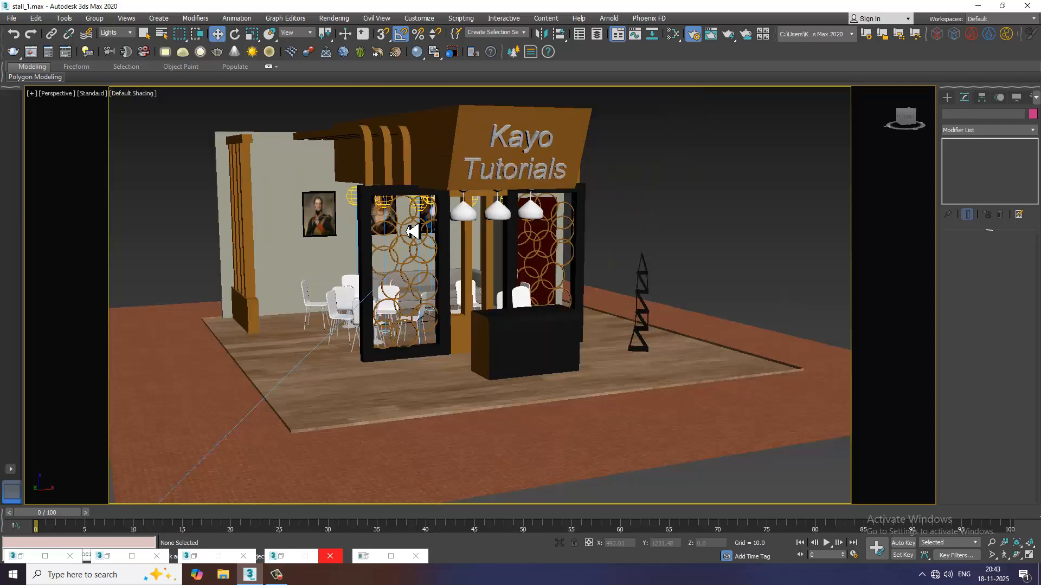
pyautogui.keyDown('alt'); pyautogui.moveTo(417, 233); pyautogui.dragTo(392, 229, button='middle'); pyautogui.keyUp('alt')
pyautogui.click(278, 208)
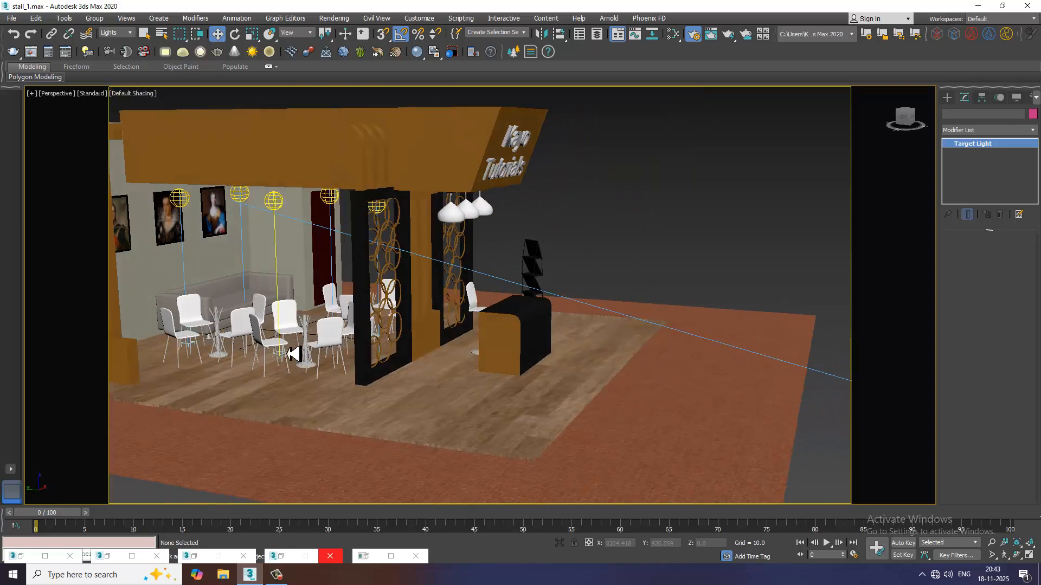
pyautogui.moveTo(255, 206)
pyautogui.keyDown('shift'); pyautogui.mouseDown()
pyautogui.moveTo(434, 204)
pyautogui.moveTo(430, 237)
pyautogui.mouseUp(); pyautogui.keyUp('shift')
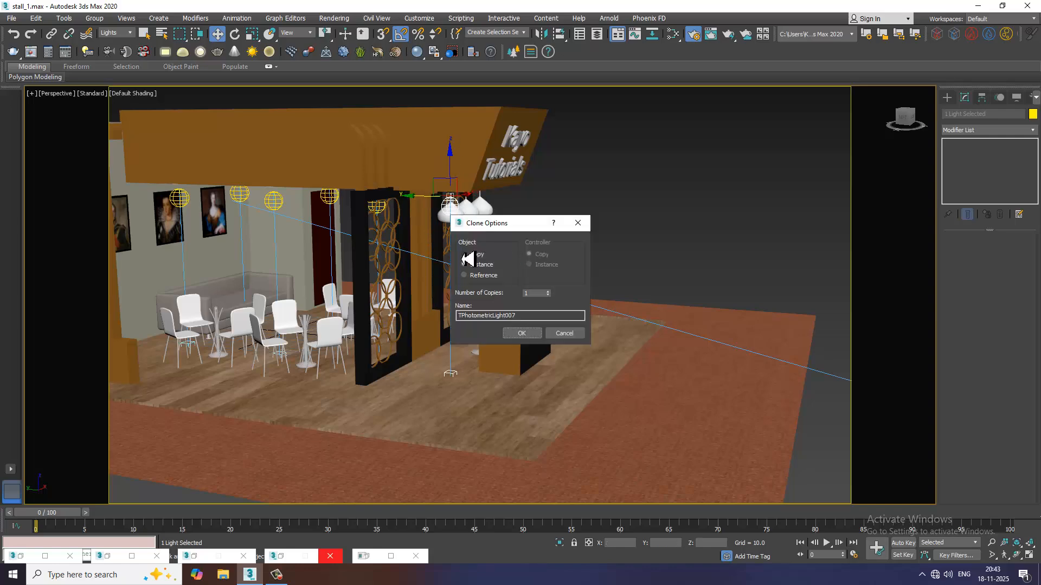
pyautogui.click(522, 333)
# In the top view, align the new light and its target with the centre of the first counter pendant lamp
pyautogui.hotkey('alt', 'w')
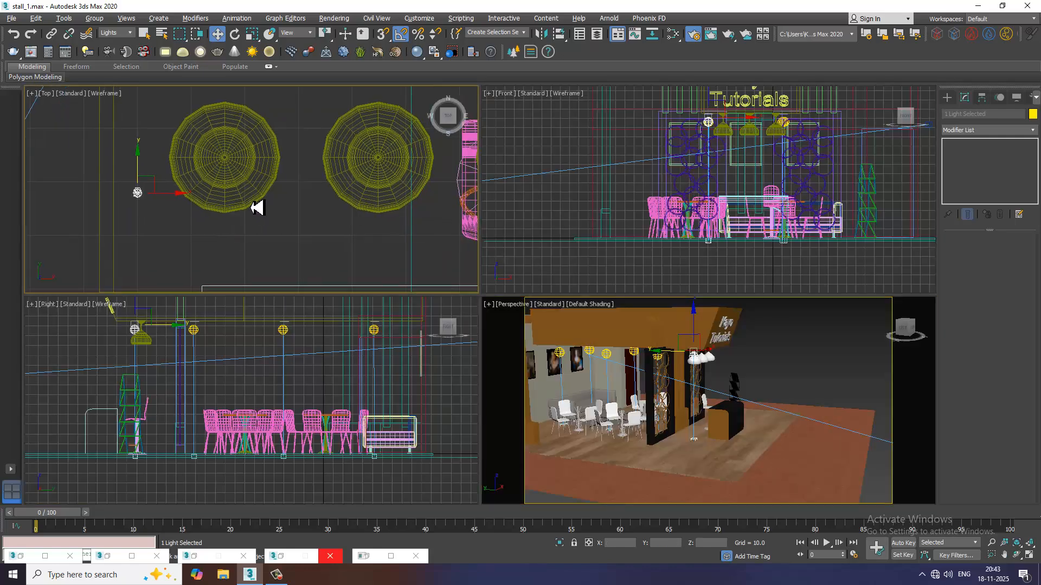
pyautogui.hotkey('alt', 'w')
pyautogui.moveTo(286, 282); pyautogui.dragTo(411, 301)
pyautogui.moveTo(382, 249); pyautogui.dragTo(383, 190)
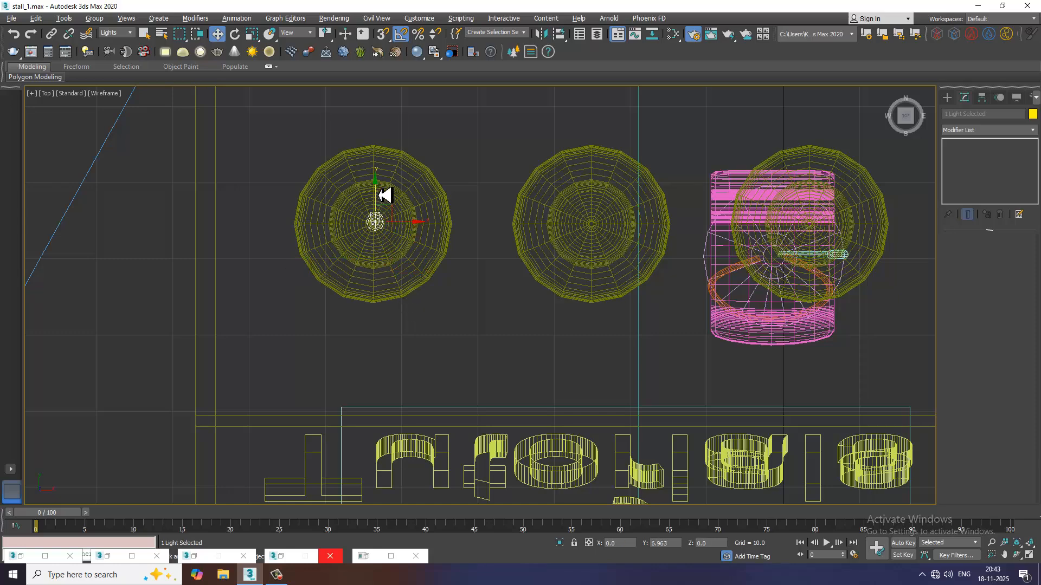
# Lower only the new light, without its target, until it sits just beneath the shade of the first pendant lamp
pyautogui.hotkey('alt', 'w')
pyautogui.rightClick(601, 355)
pyautogui.hotkey('alt', 'w')
pyautogui.keyDown('alt'); pyautogui.moveTo(601, 355); pyautogui.dragTo(536, 304, button='middle'); pyautogui.keyUp('alt')
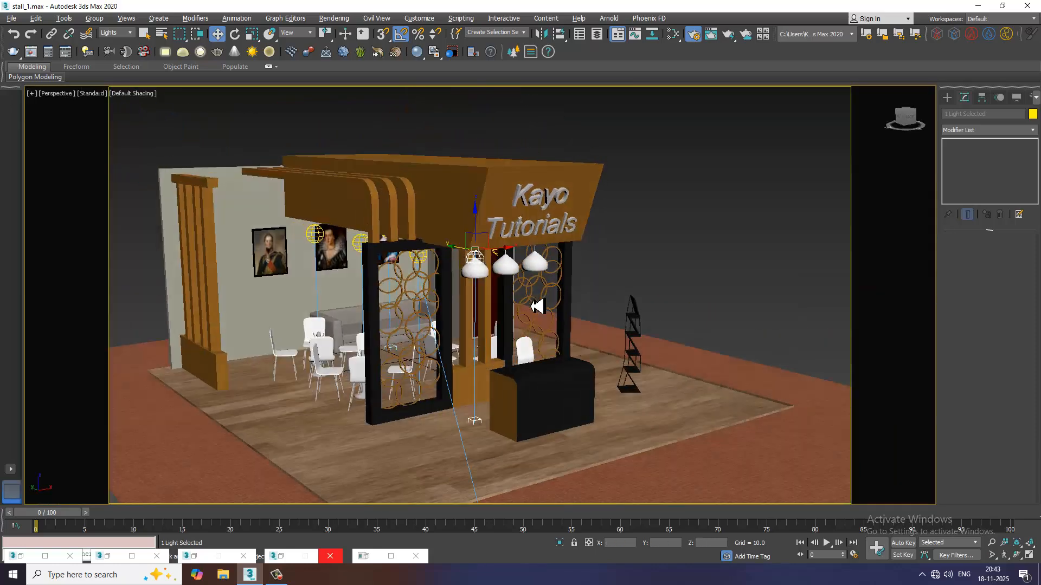
pyautogui.click(660, 205)
pyautogui.scroll(5, 512, 260)
pyautogui.keyDown('alt'); pyautogui.moveTo(514, 262); pyautogui.dragTo(500, 245, button='middle'); pyautogui.keyUp('alt')
pyautogui.click(417, 249)
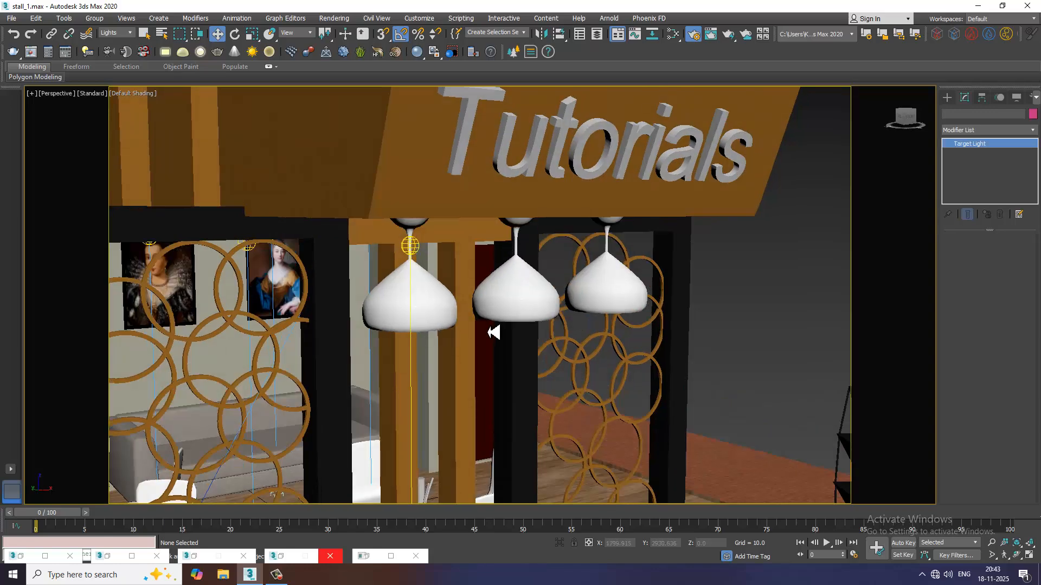
pyautogui.scroll(-10, 471, 317)
pyautogui.keyDown('alt'); pyautogui.moveTo(427, 254); pyautogui.dragTo(451, 242, button='middle'); pyautogui.keyUp('alt')
pyautogui.moveTo(421, 195); pyautogui.dragTo(437, 225)
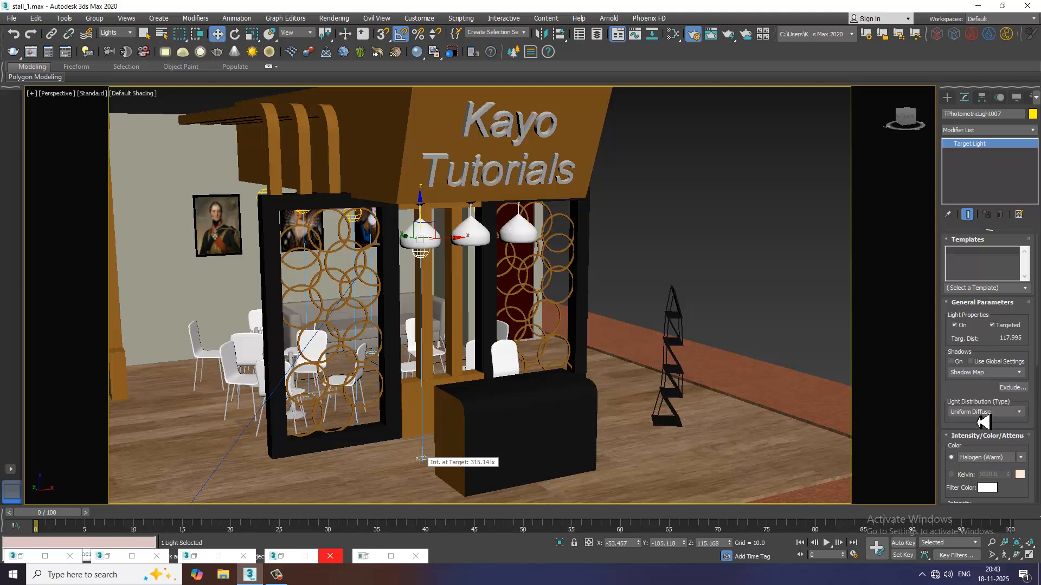
# Keep the pendant light's colour at Halogen (Warm) and set its dimming percentage to 3389.7%
pyautogui.click(1021, 461)
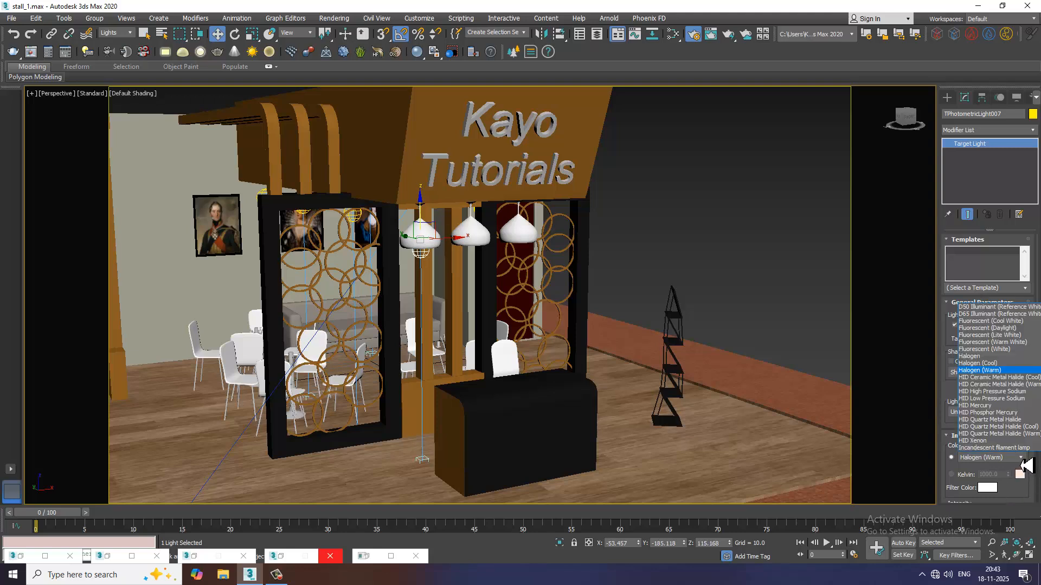
pyautogui.click(1023, 462)
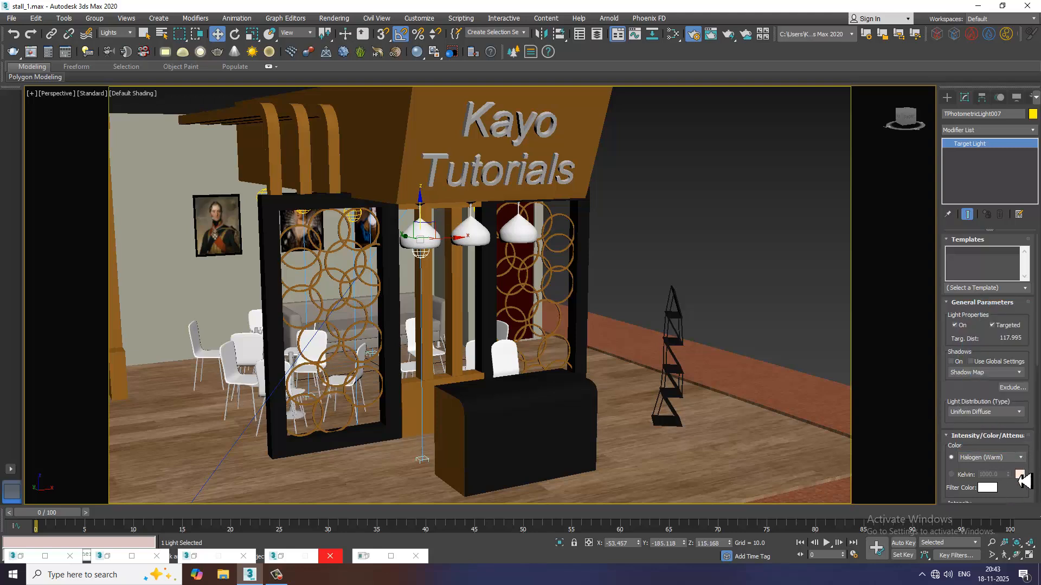
pyautogui.moveTo(1018, 507); pyautogui.dragTo(1009, 419)
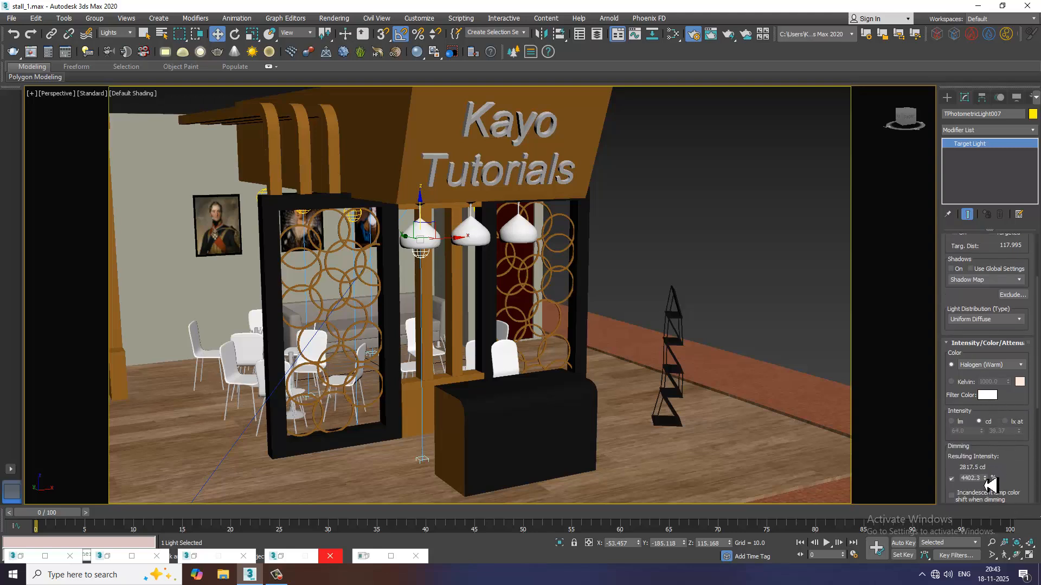
pyautogui.keyDown('alt'); pyautogui.moveTo(504, 284); pyautogui.dragTo(472, 288, button='middle'); pyautogui.keyUp('alt')
# Test render the physical camera view to check the first pendant's light and close the frame buffer
pyautogui.press('c')
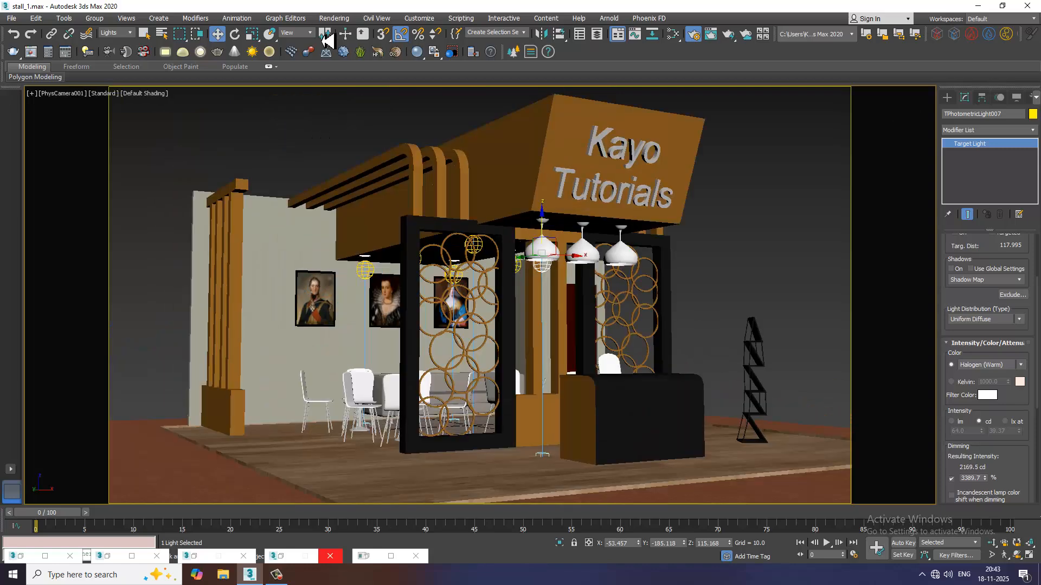
pyautogui.click(333, 18)
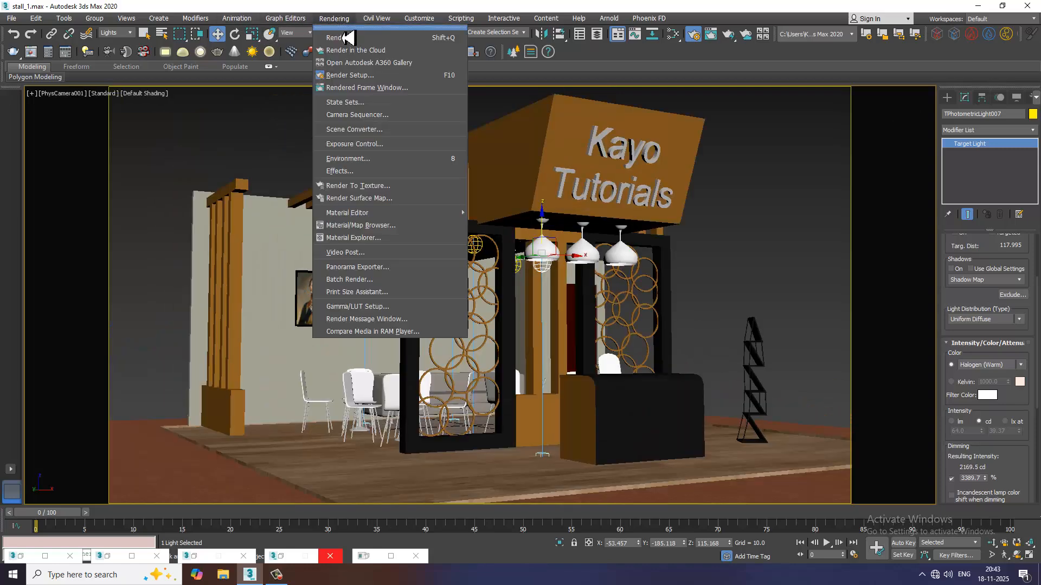
pyautogui.click(346, 48)
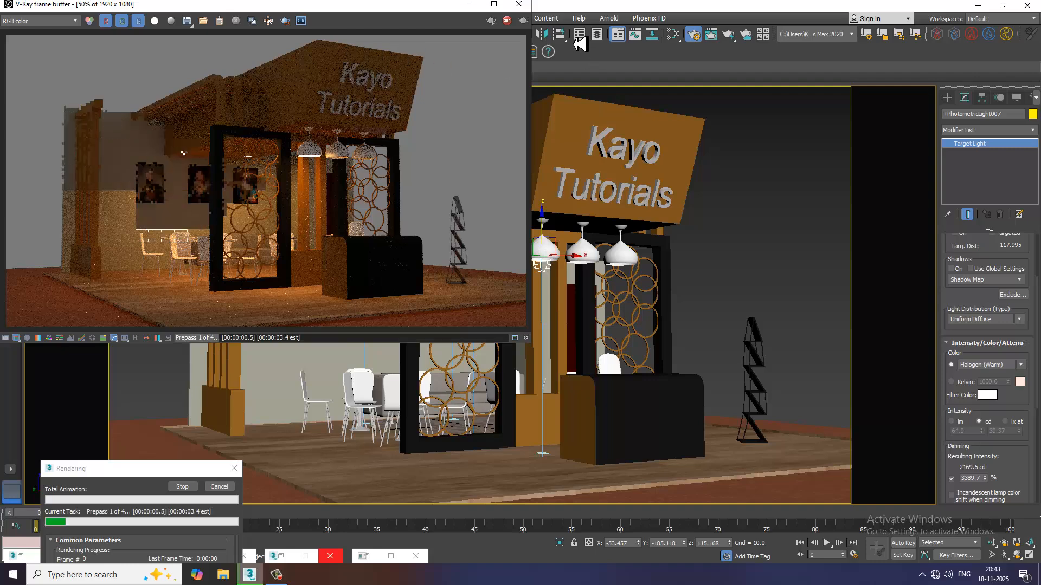
pyautogui.click(519, 5)
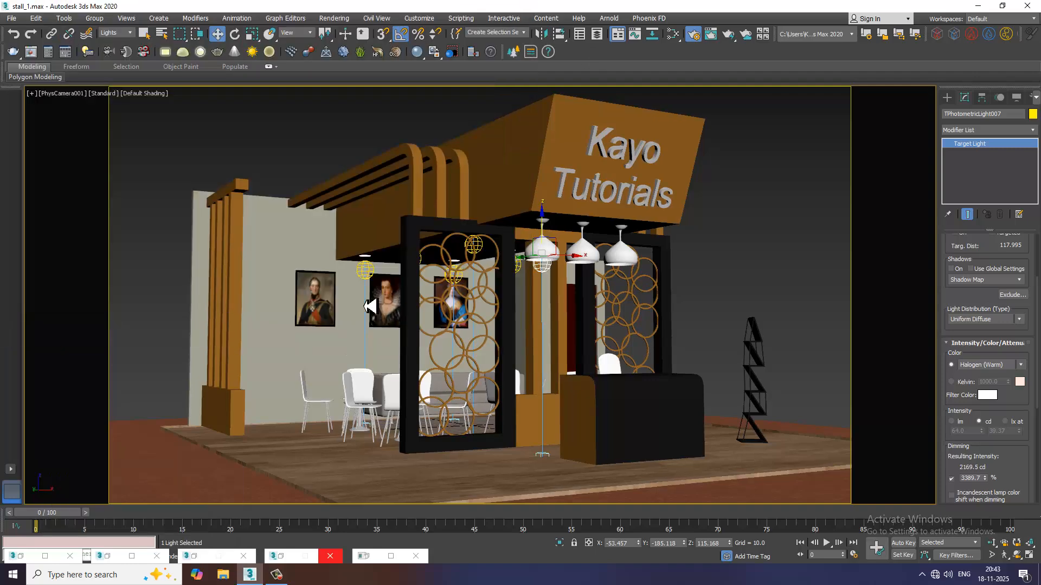
# Clone the first pendant's light together with its target as one instance beneath the middle pendant lamp
pyautogui.click(545, 457)
pyautogui.press('p')
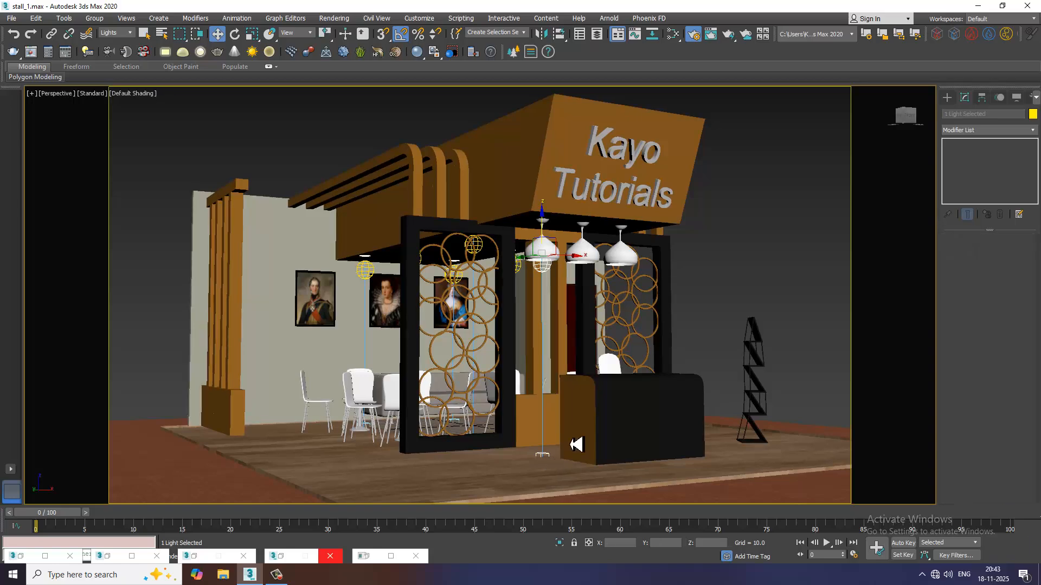
pyautogui.scroll(-3, 588, 372)
pyautogui.keyDown('alt'); pyautogui.moveTo(588, 372); pyautogui.dragTo(493, 341, button='middle'); pyautogui.keyUp('alt')
pyautogui.scroll(3, 491, 339)
pyautogui.scroll(3, 483, 323)
pyautogui.moveTo(504, 264)
pyautogui.keyDown('shift'); pyautogui.mouseDown()
pyautogui.moveTo(596, 271)
pyautogui.moveTo(583, 271)
pyautogui.mouseUp(); pyautogui.keyUp('shift')
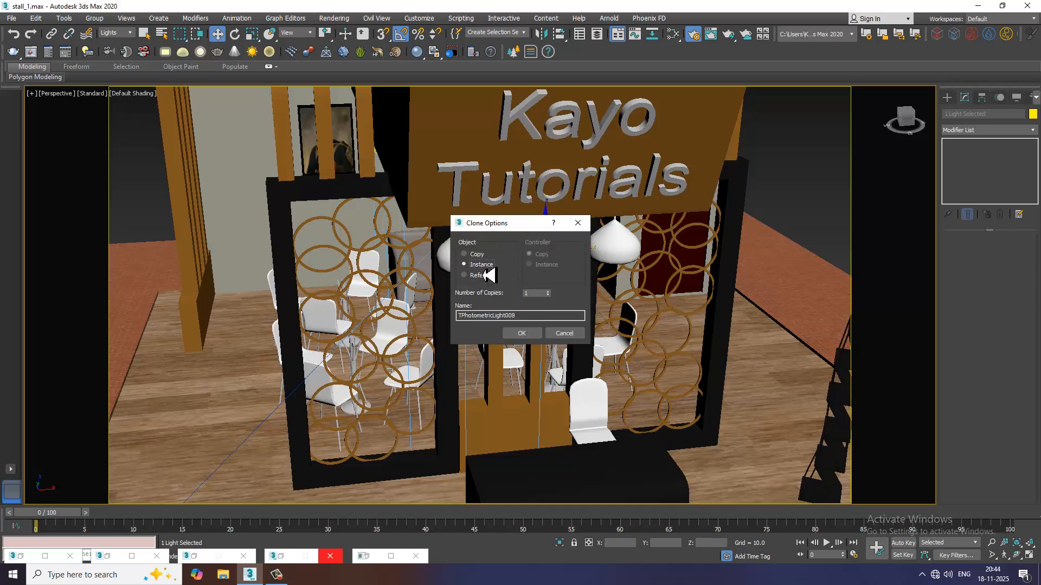
pyautogui.click(522, 334)
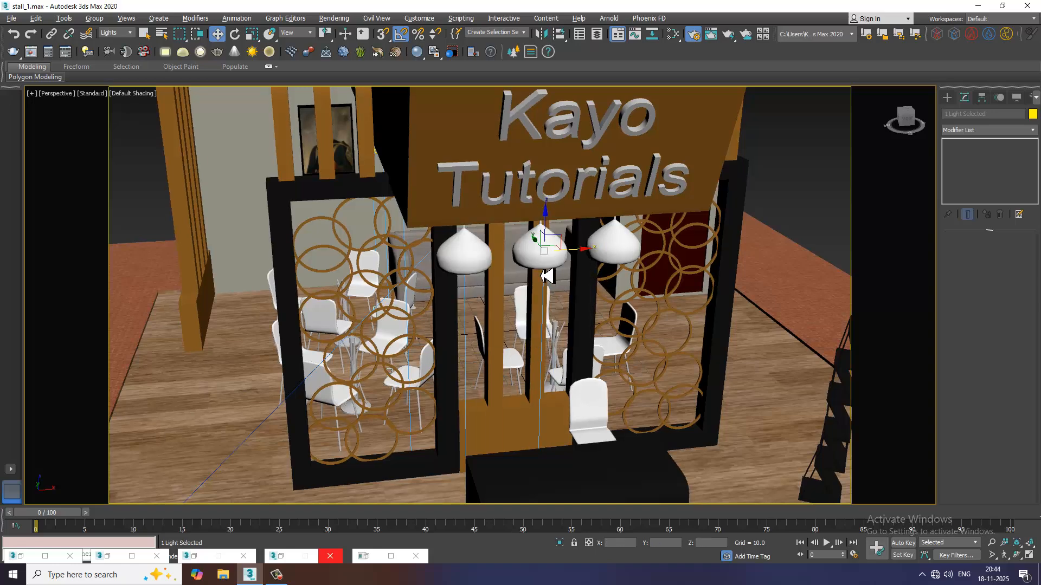
# Clone the middle pendant's light with its target as an instance beneath the third pendant lamp
pyautogui.keyDown('alt'); pyautogui.moveTo(547, 275); pyautogui.dragTo(582, 268, button='middle'); pyautogui.keyUp('alt')
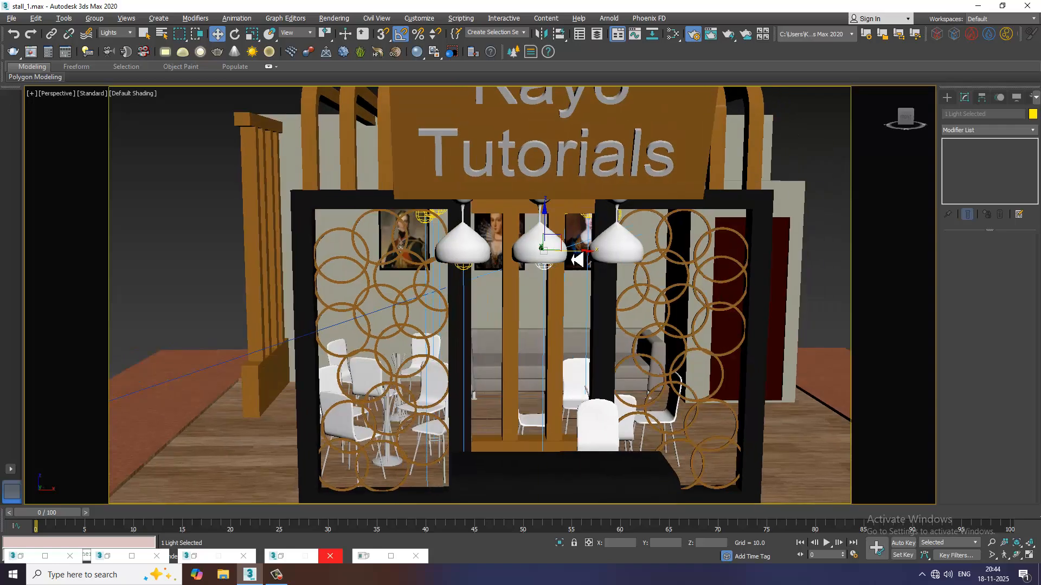
pyautogui.moveTo(580, 260); pyautogui.dragTo(659, 267)
pyautogui.click(529, 337)
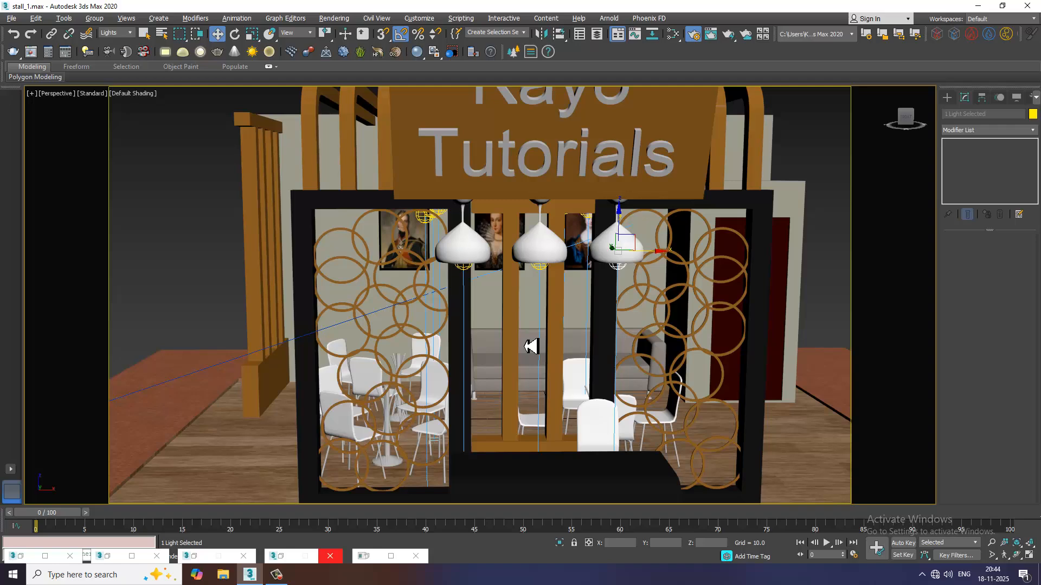
# Test render the physical camera view in an enlarged frame buffer to check all three pendant lights, stop it and close the buffer
pyautogui.press('c')
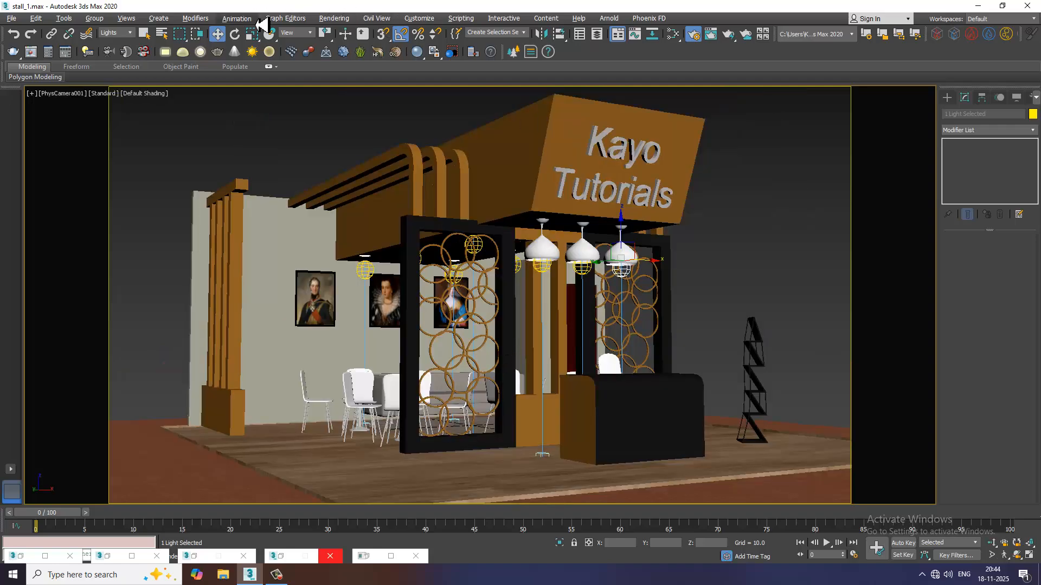
pyautogui.click(333, 23)
pyautogui.click(350, 41)
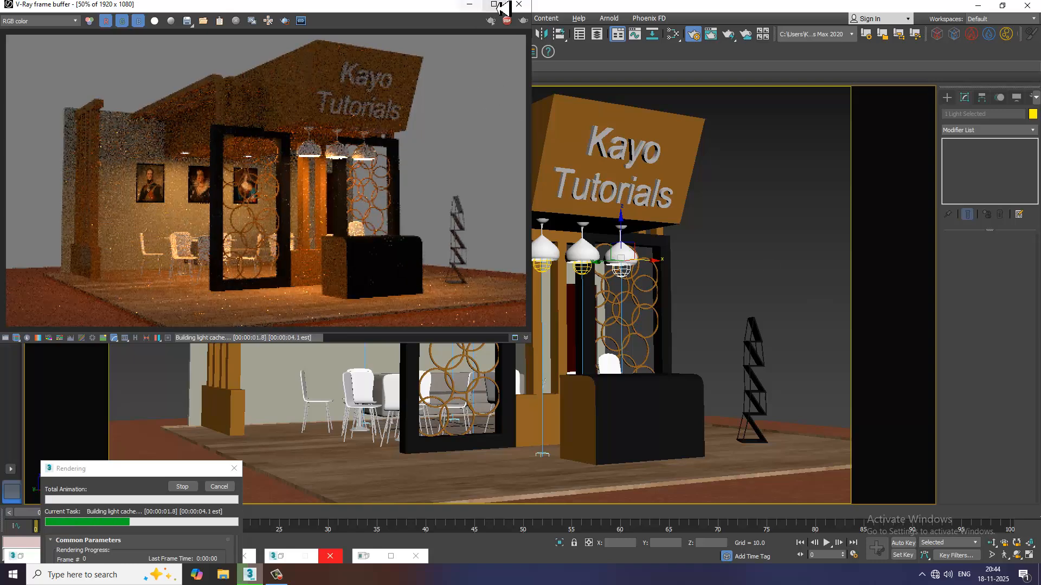
pyautogui.click(495, 4)
pyautogui.doubleClick(567, 317)
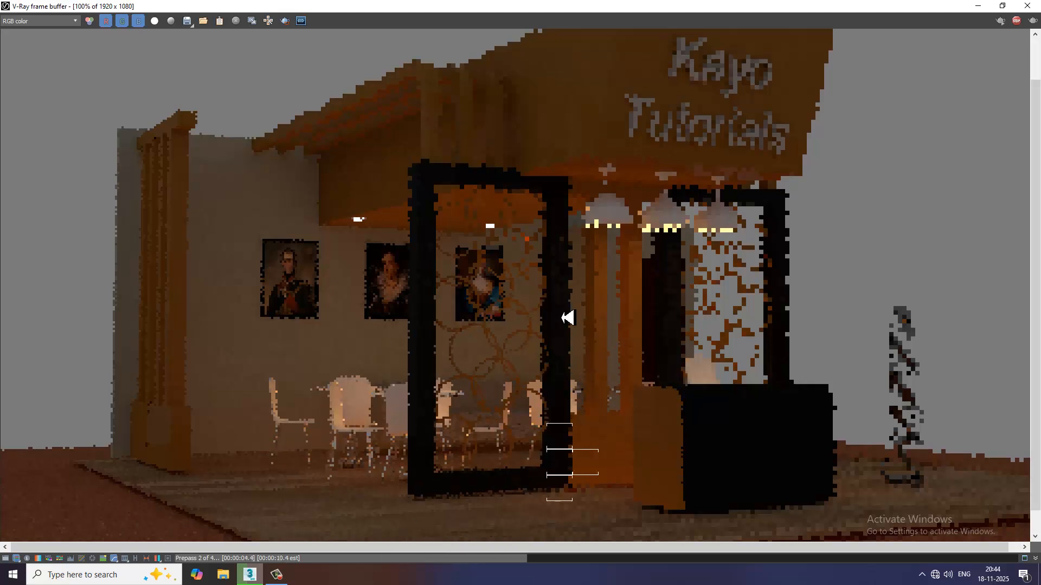
pyautogui.press('Escape')
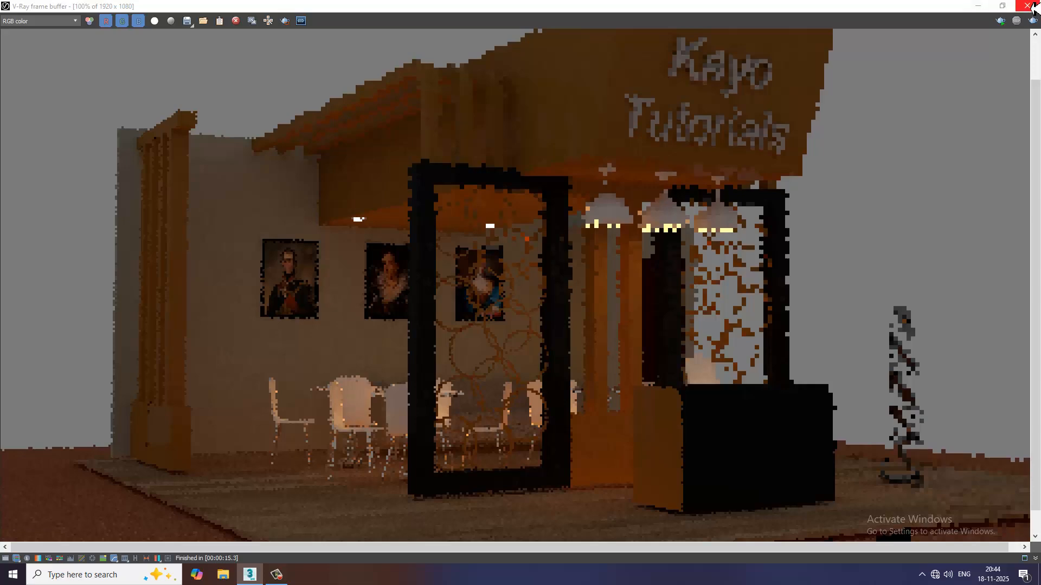
pyautogui.click(1028, 6)
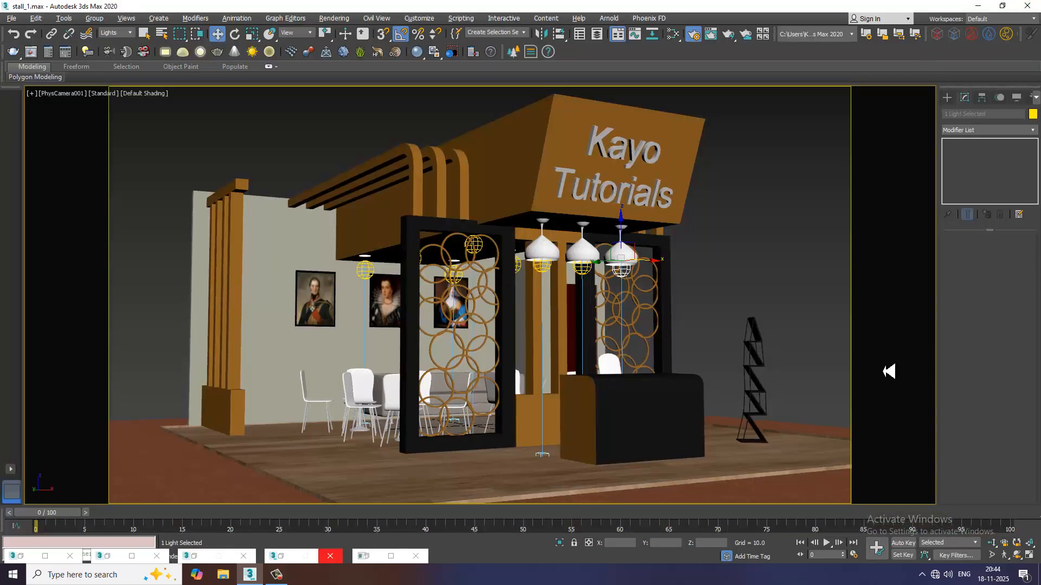
# Set the selection filter to All and select the stall's wall object in the perspective view
pyautogui.press('p')
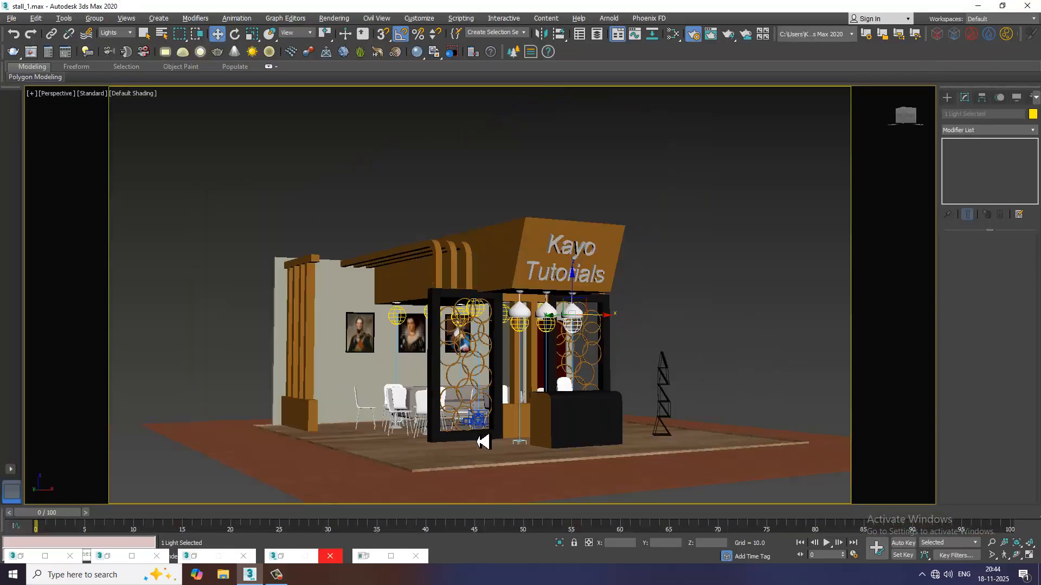
pyautogui.keyDown('alt'); pyautogui.moveTo(483, 442); pyautogui.dragTo(261, 377, button='middle'); pyautogui.keyUp('alt')
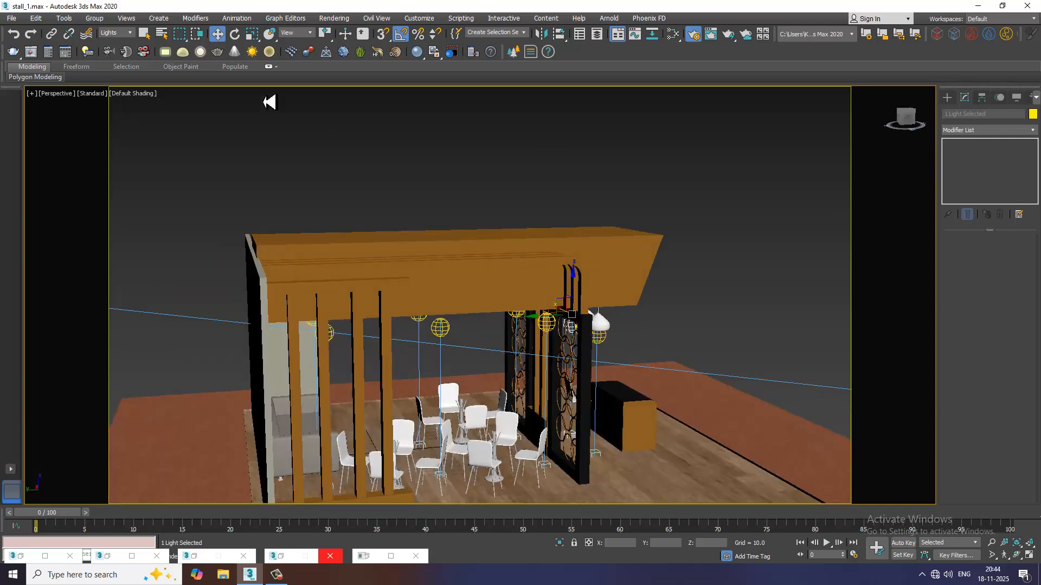
pyautogui.click(122, 33)
pyautogui.click(125, 48)
pyautogui.click(123, 33)
pyautogui.click(116, 41)
pyautogui.click(282, 371)
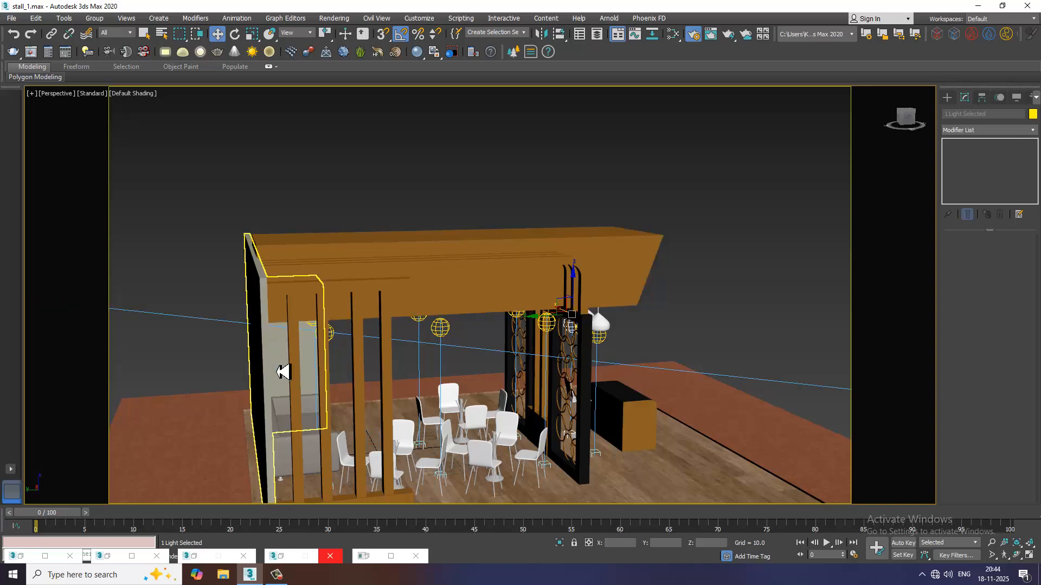
# In the front view, select the bottom vertices of the stall's wall object and move them slightly down into the floor
pyautogui.hotkey('alt', 'w')
pyautogui.moveTo(616, 284); pyautogui.dragTo(608, 281, button='middle')
pyautogui.hotkey('alt', 'w')
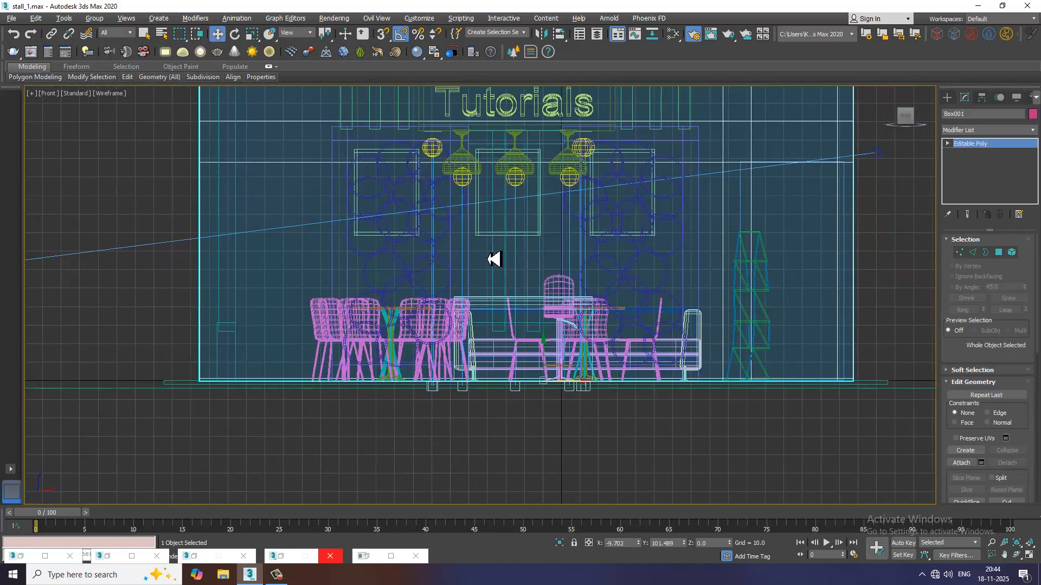
pyautogui.moveTo(492, 258); pyautogui.dragTo(485, 258, button='middle')
pyautogui.press('1')
pyautogui.moveTo(136, 314); pyautogui.dragTo(1030, 515)
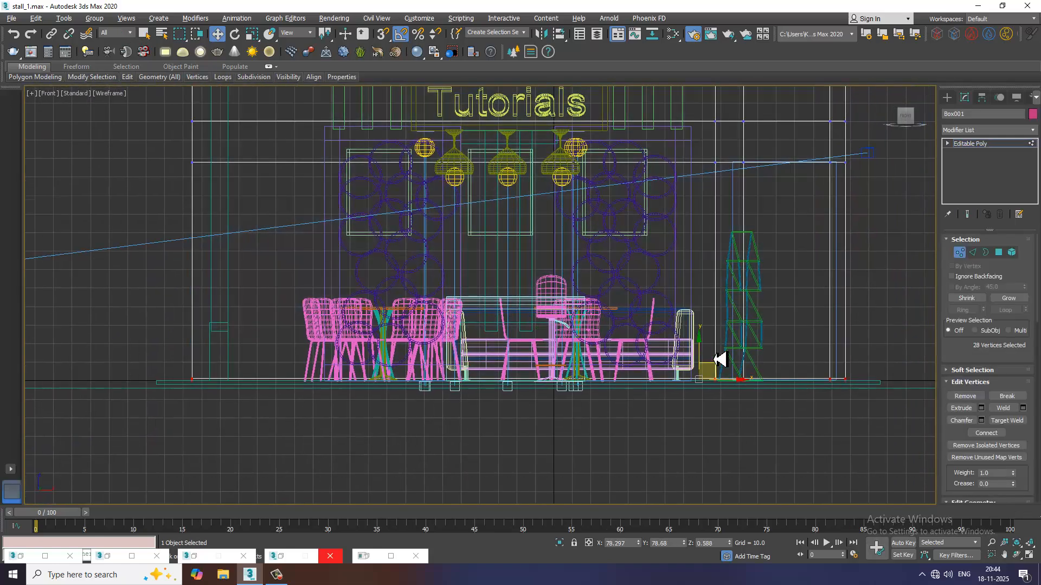
pyautogui.moveTo(699, 353); pyautogui.dragTo(713, 360)
pyautogui.click(1012, 144)
# Select the floor platform in the front view and lower four of its vertices to Z about -4.7
pyautogui.scroll(3, 325, 347)
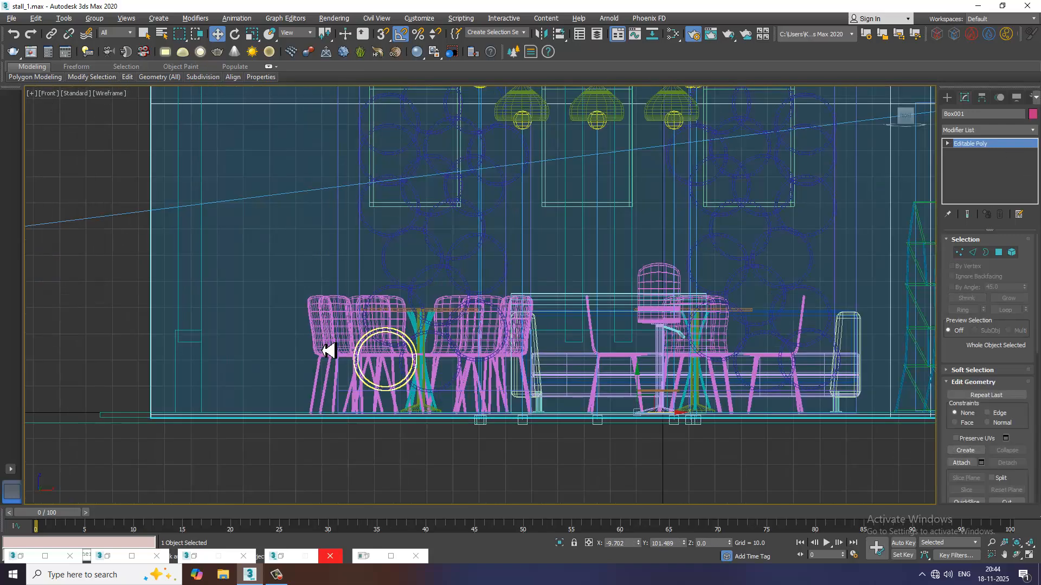
pyautogui.click(119, 421)
pyautogui.press('1')
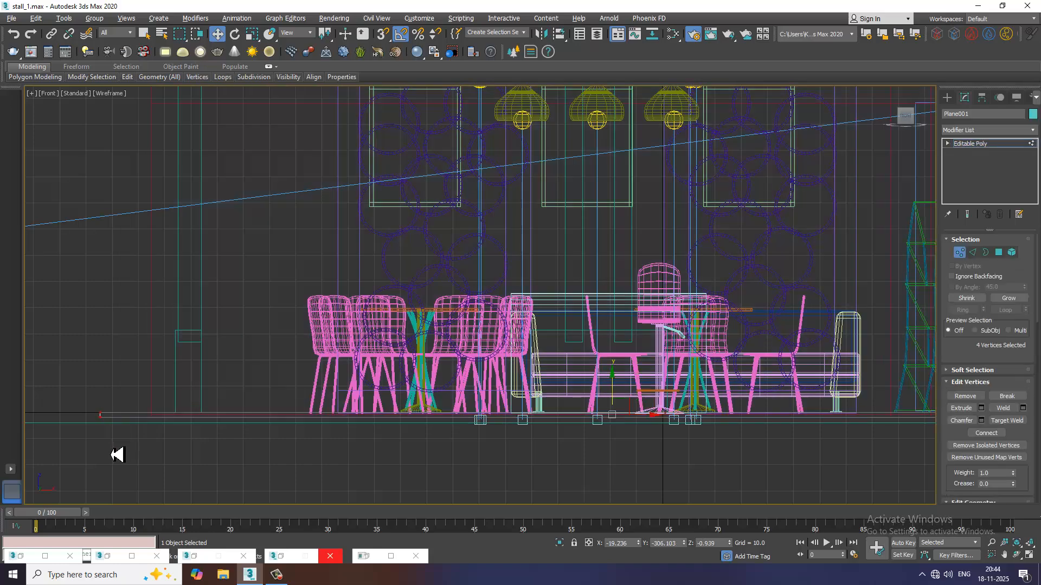
pyautogui.scroll(-2, 138, 475)
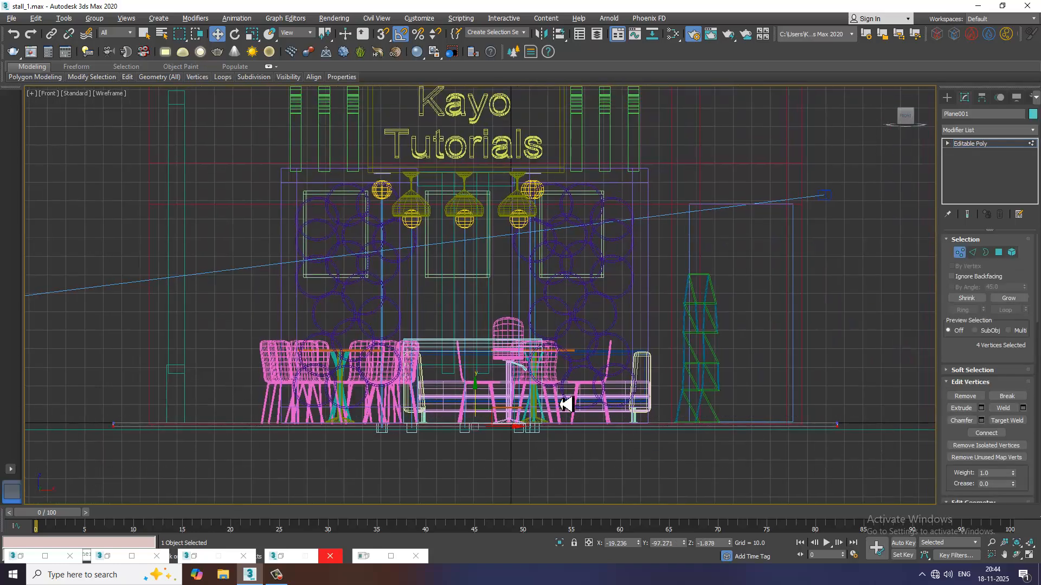
pyautogui.moveTo(565, 404); pyautogui.dragTo(627, 390, button='middle')
pyautogui.scroll(2, 564, 411)
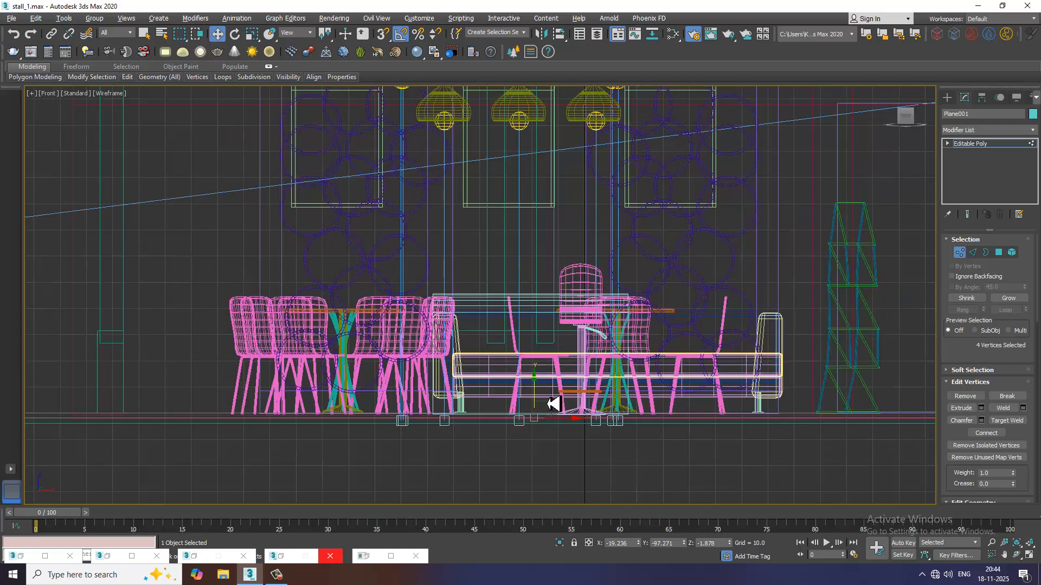
pyautogui.scroll(-3, 542, 399)
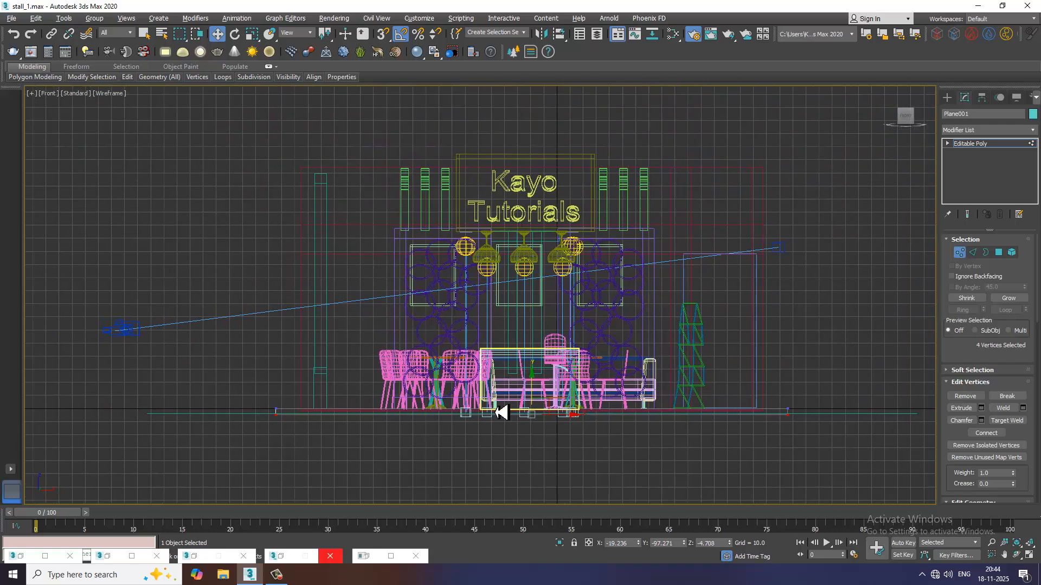
# Switch the perspective view to the physical camera, maximize it, and test render with the whole image fitted in the frame buffer
pyautogui.hotkey('alt', 'w')
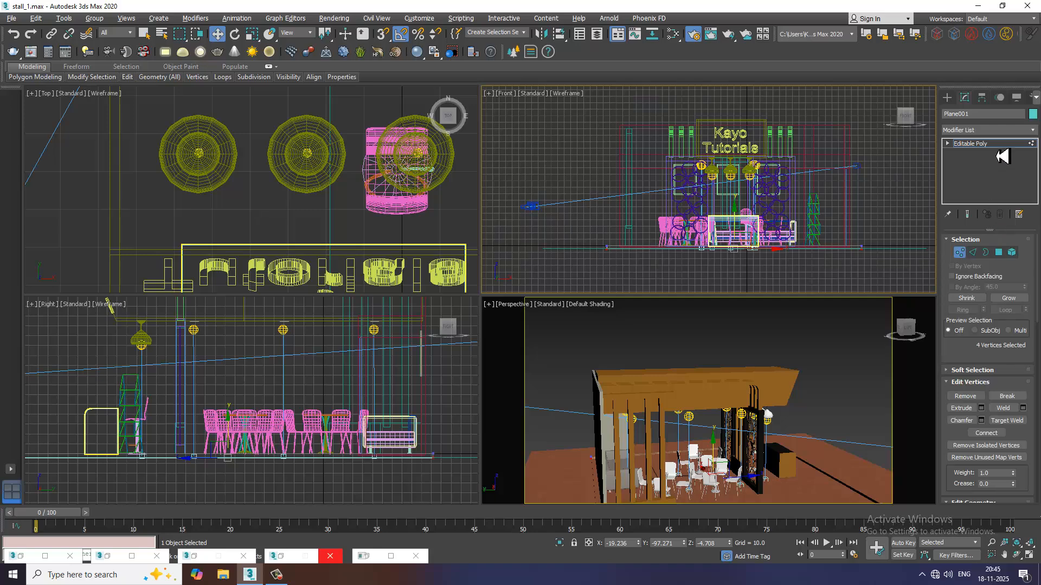
pyautogui.click(782, 336)
pyautogui.press('c')
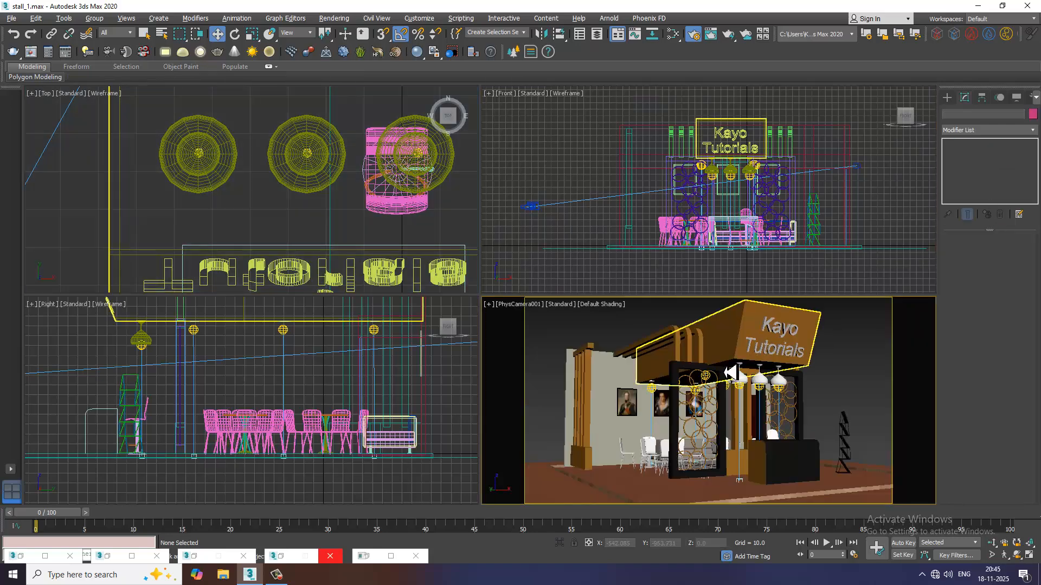
pyautogui.click(640, 368)
pyautogui.hotkey('alt', 'w')
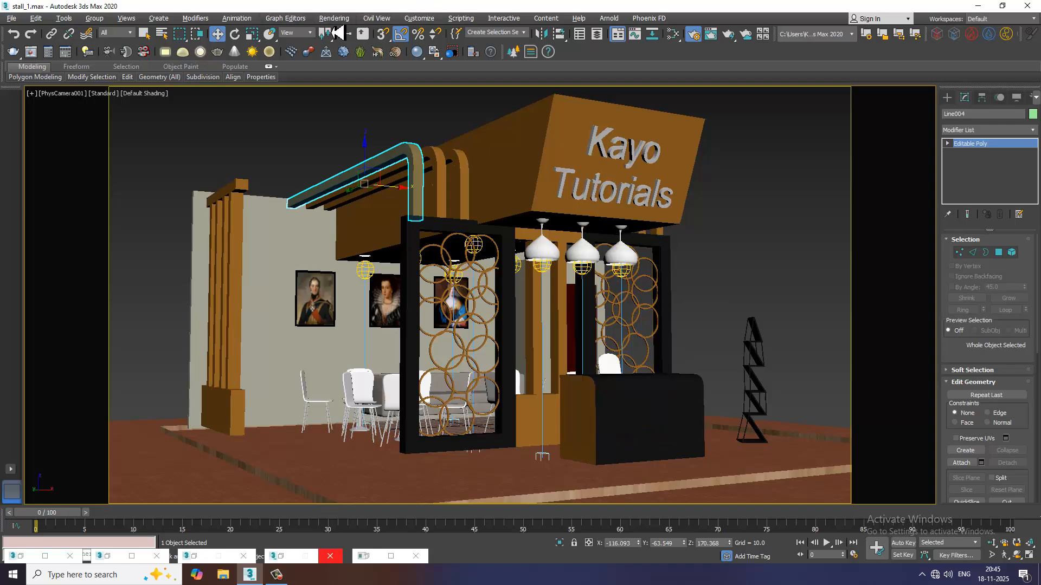
pyautogui.click(334, 18)
pyautogui.click(352, 37)
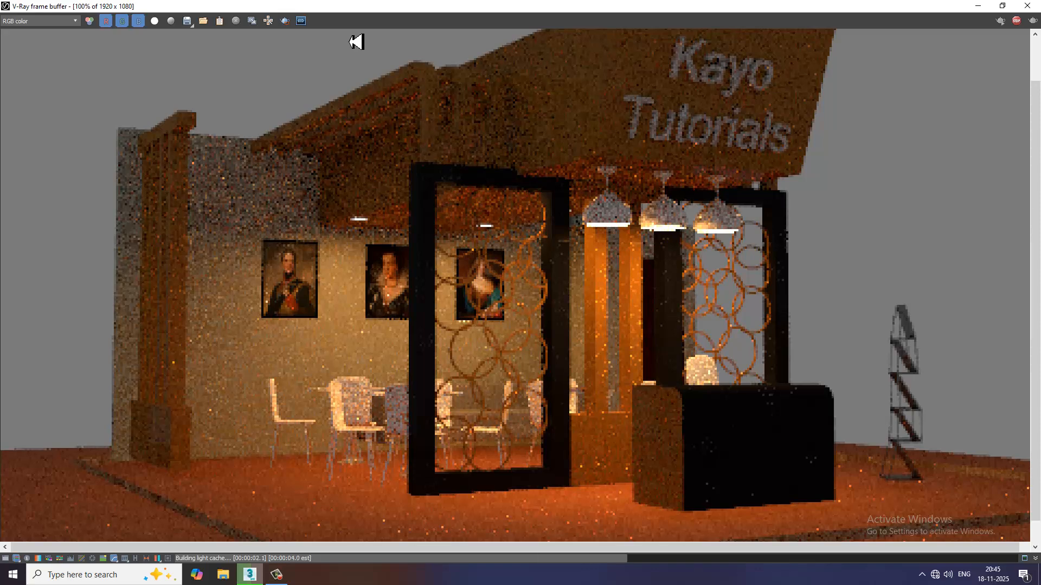
pyautogui.scroll(-1, 704, 266)
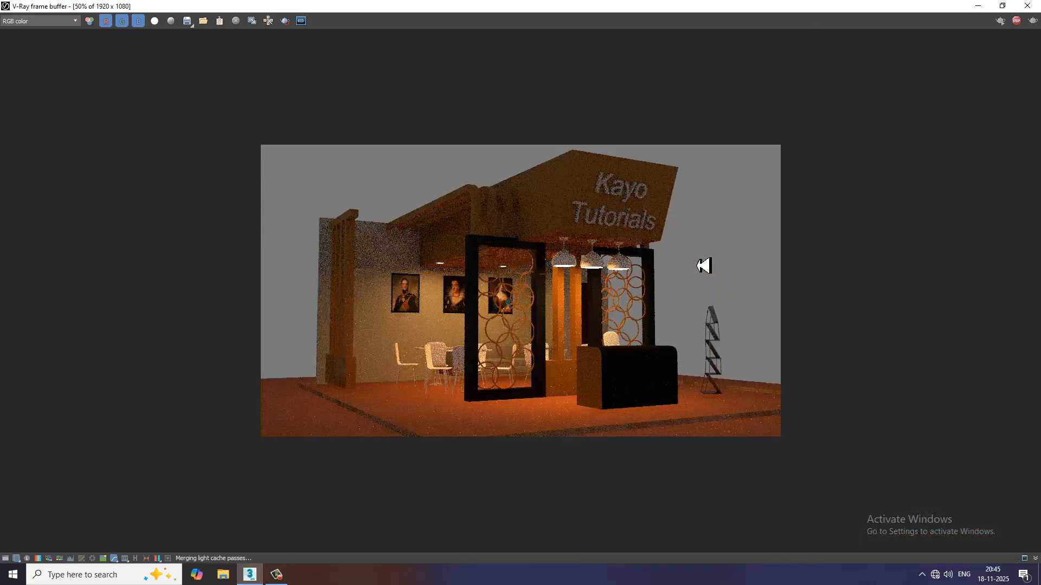